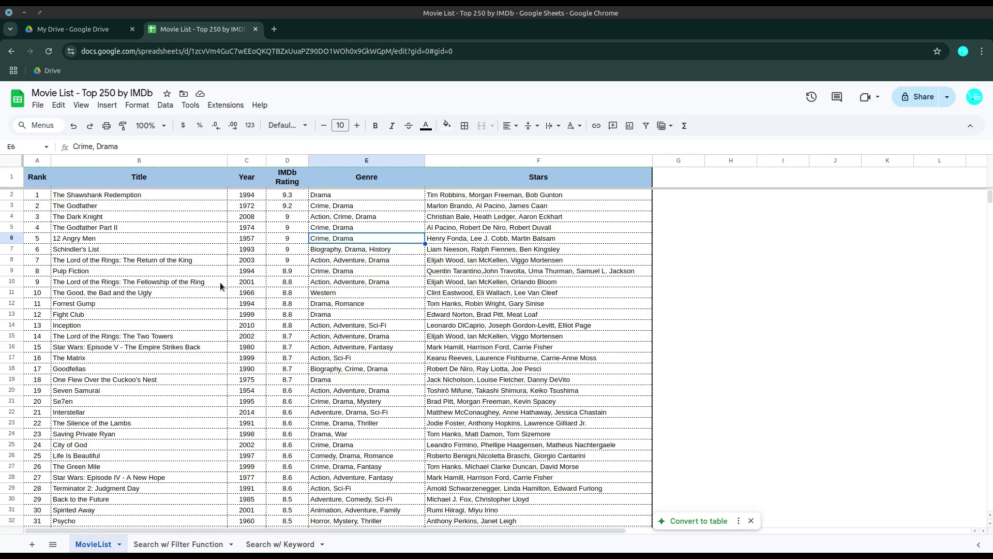
Search for "drama" in cell E3 of the Search w/ Filter Function sheet.
click(176, 544)
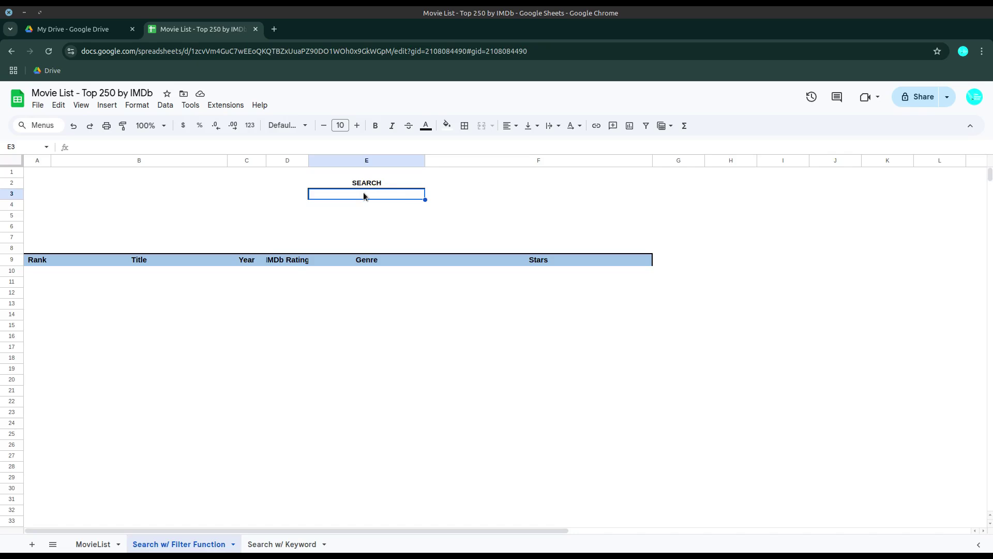
text(drama)
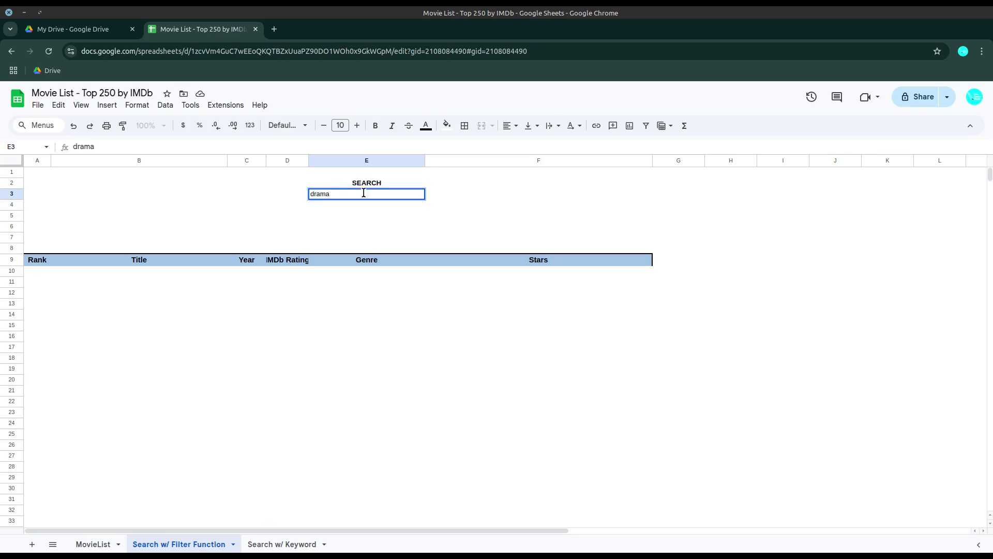
key(Return)
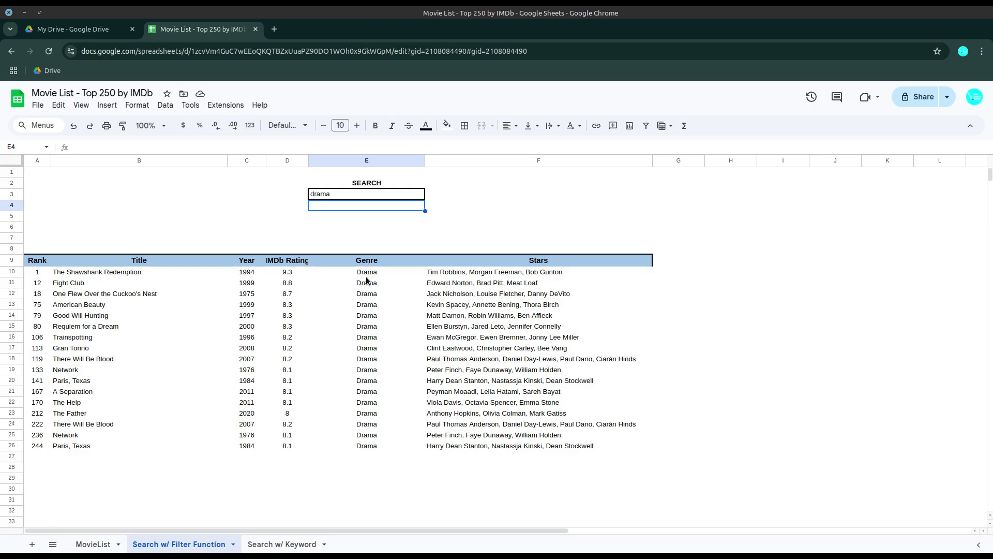
Examine the Genre entries of the first three movies, cells E2 to E4, on the MovieList sheet.
click(92, 544)
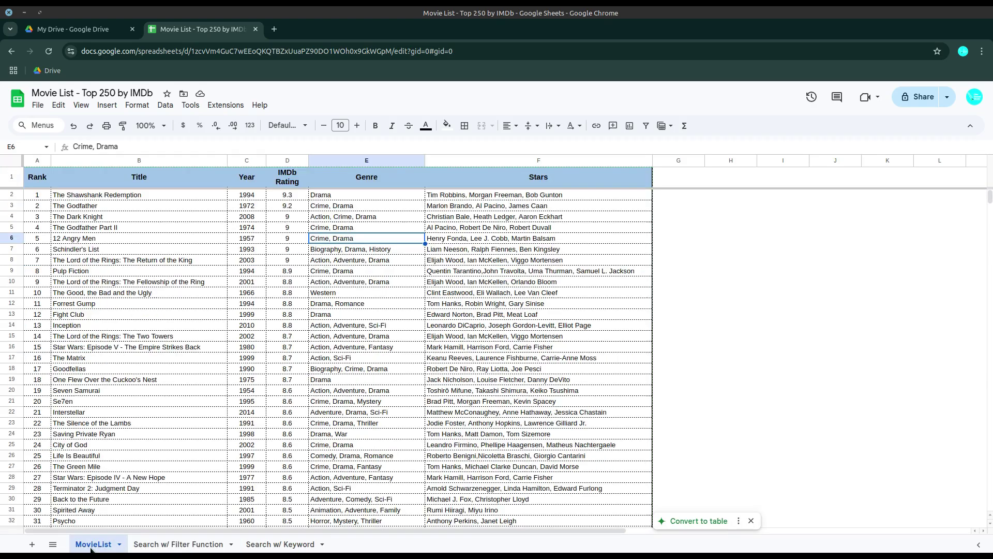
click(333, 199)
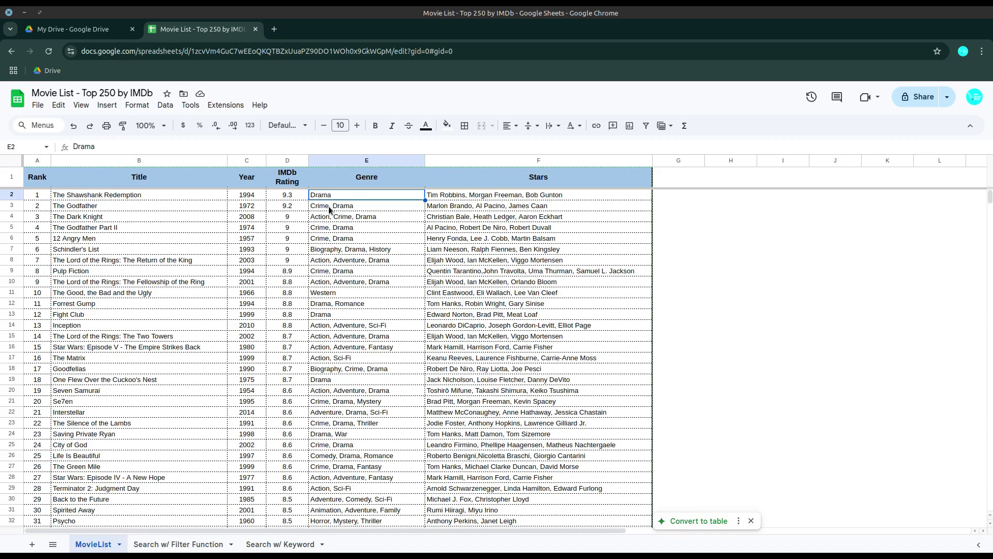
key(Down)
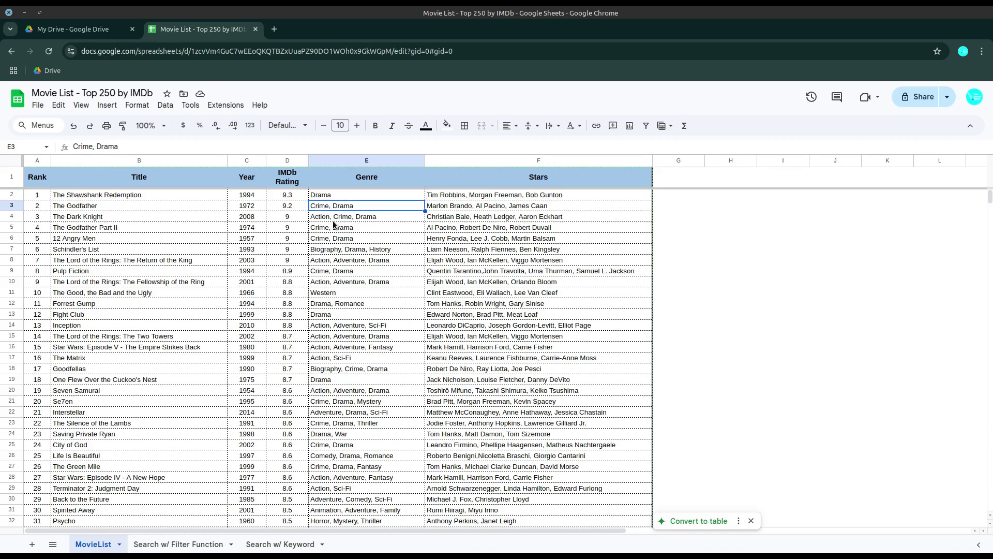
click(323, 221)
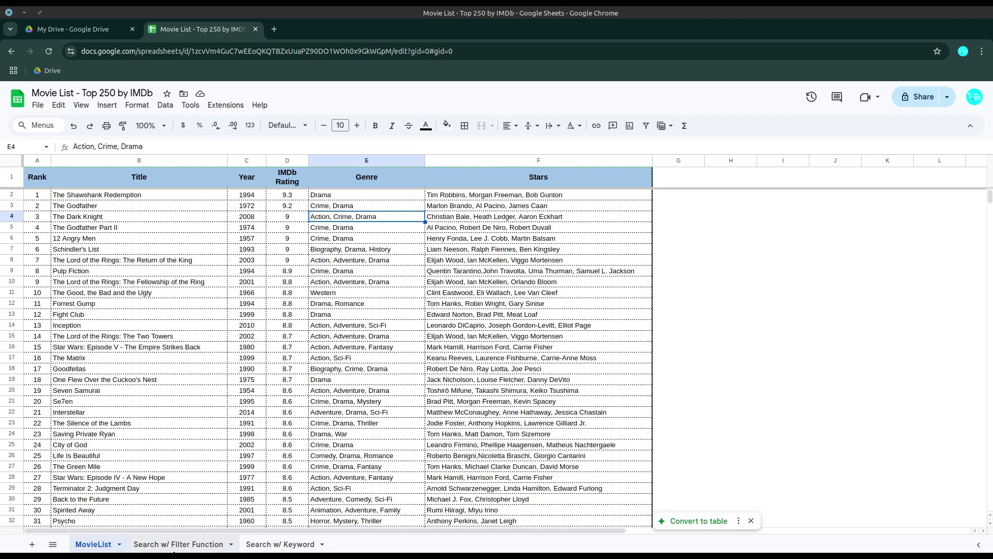
Add a leading space before "drama" in search cell E3 of the Search w/ Filter Function sheet.
click(177, 544)
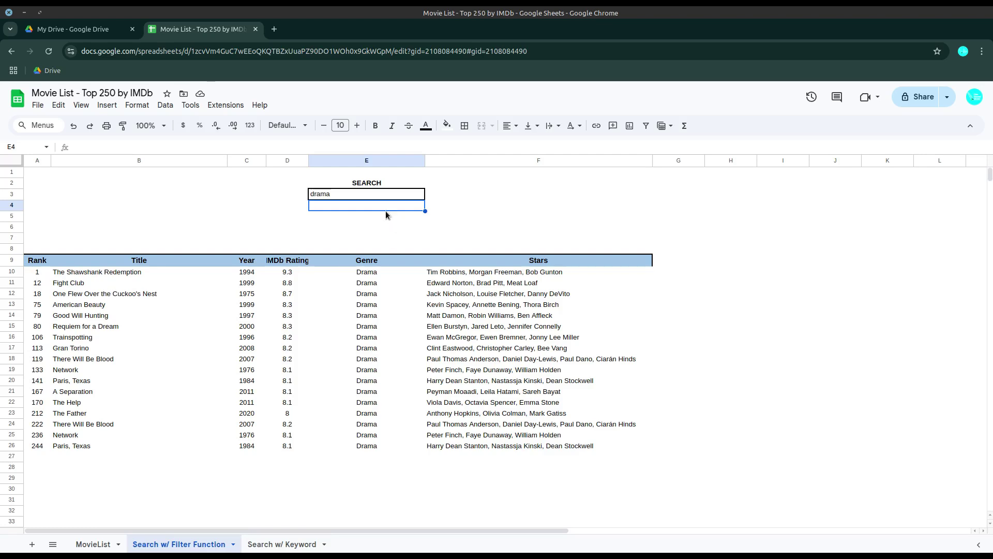
click(363, 196)
double_click(363, 194)
click(310, 194)
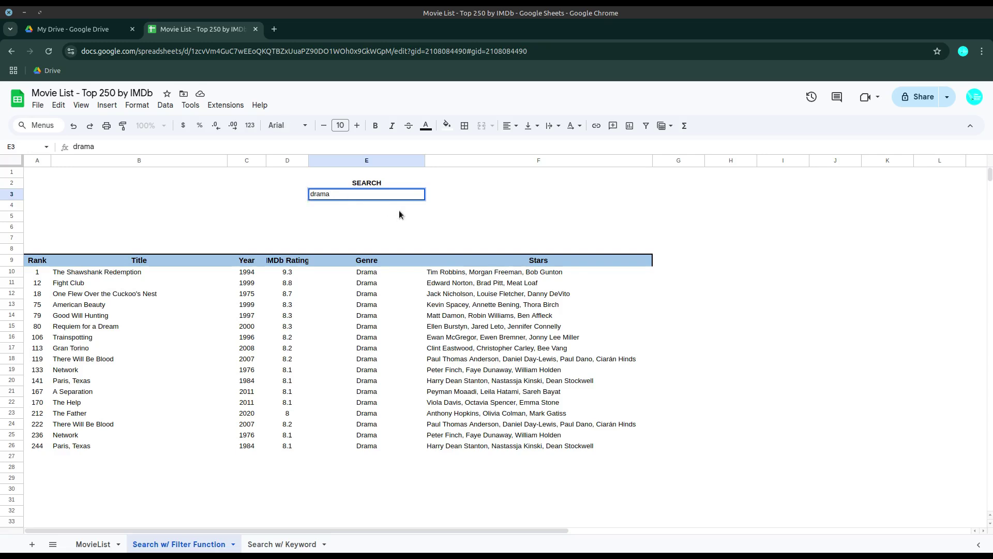
key(Return)
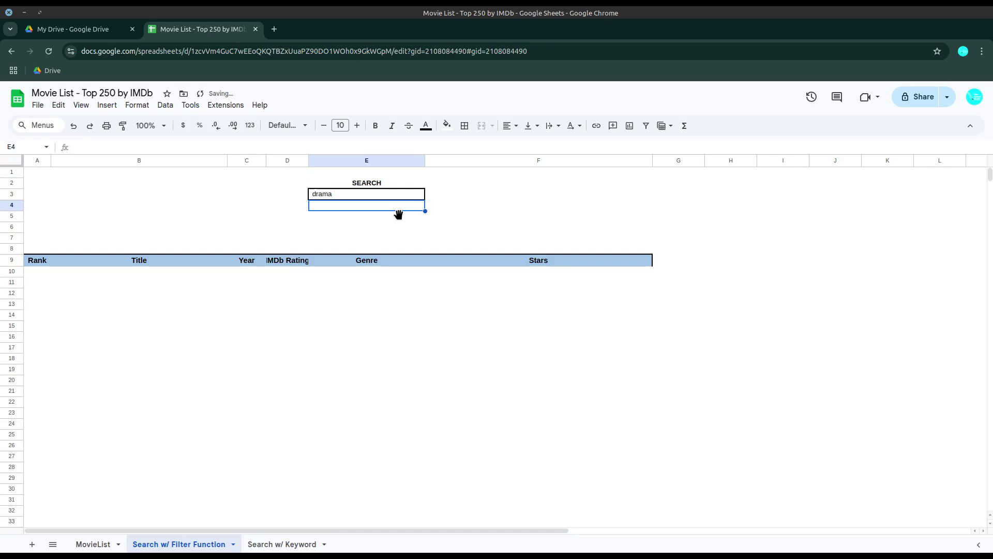
Remove the leading space before "drama" in search cell E3.
click(332, 195)
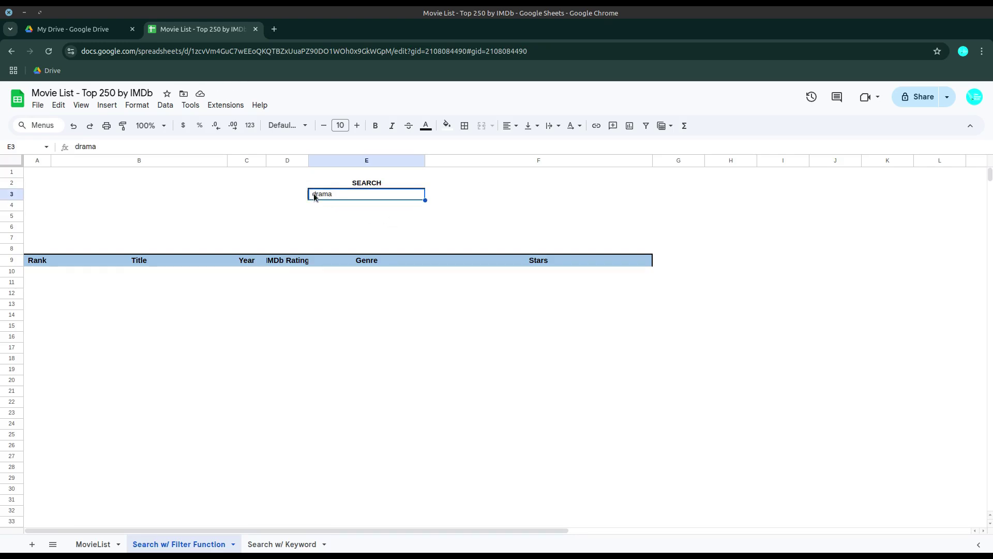
double_click(315, 194)
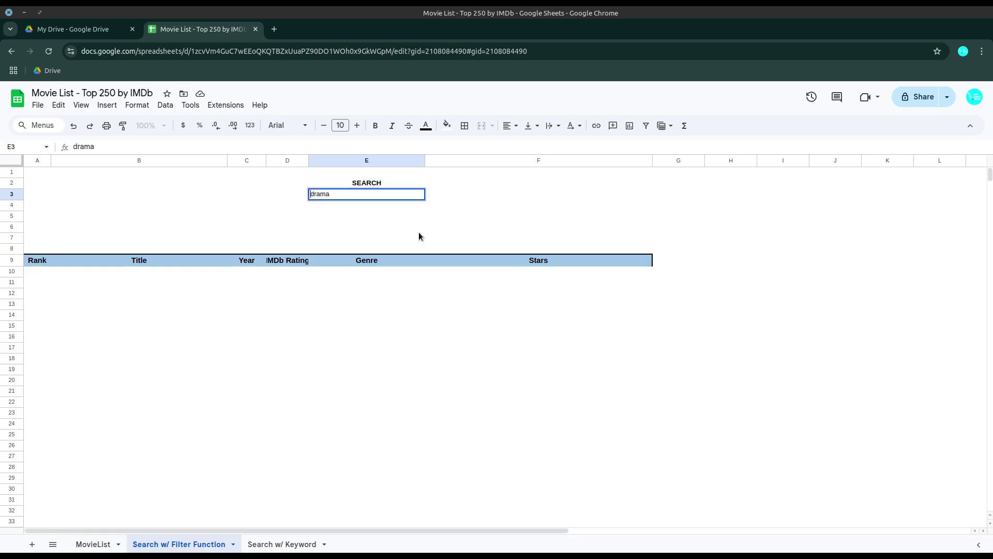
key(Return)
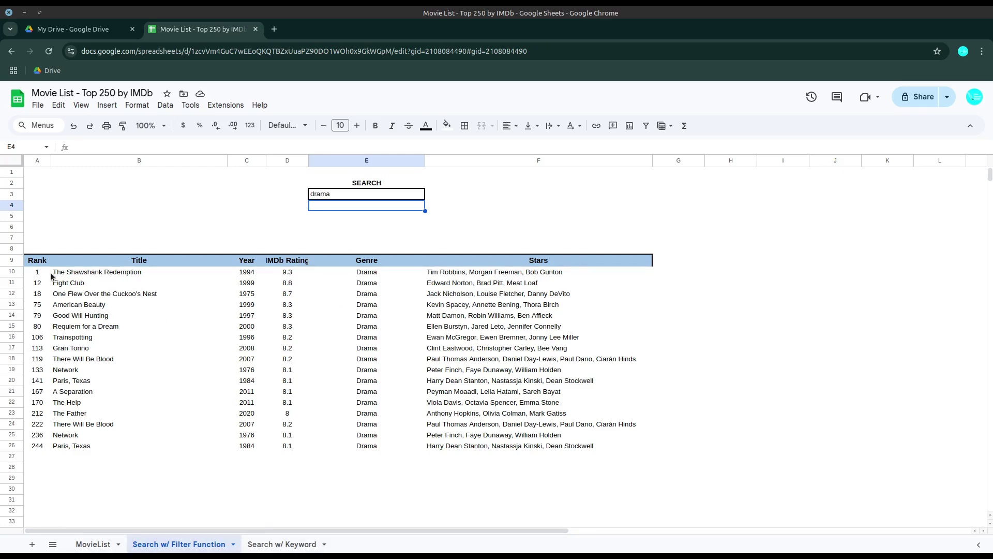
Search for "drama" in cell E3 of the Search w/ Keyword sheet.
click(284, 546)
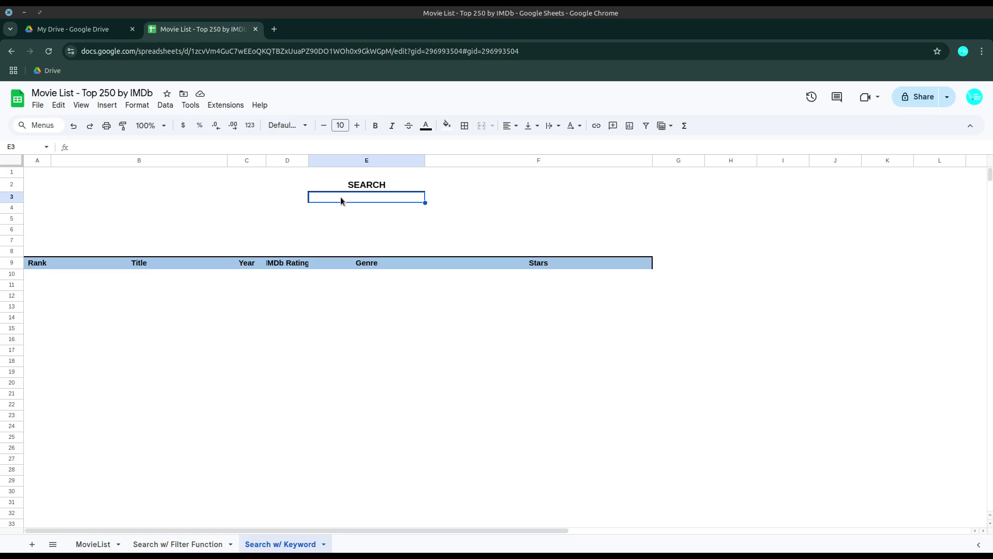
text(drama)
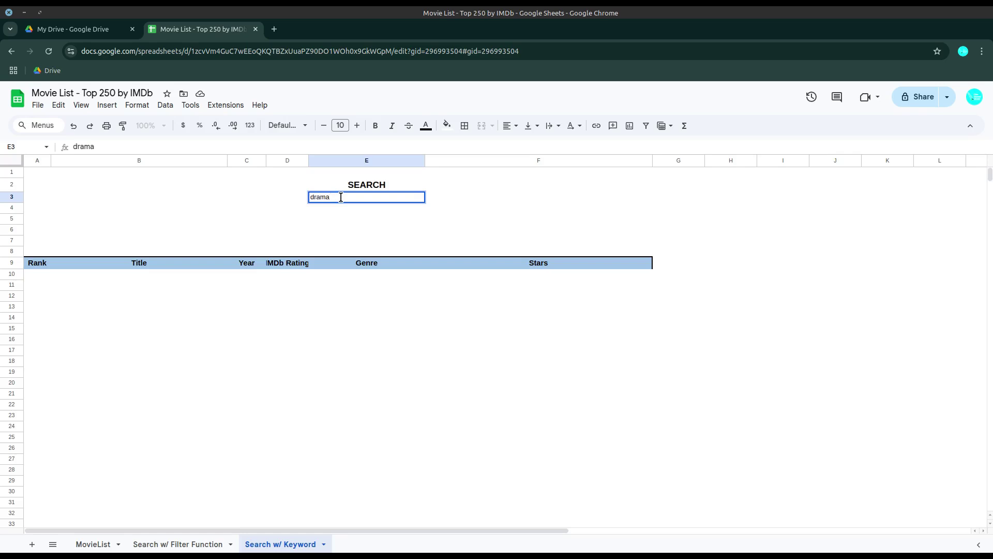
key(Return)
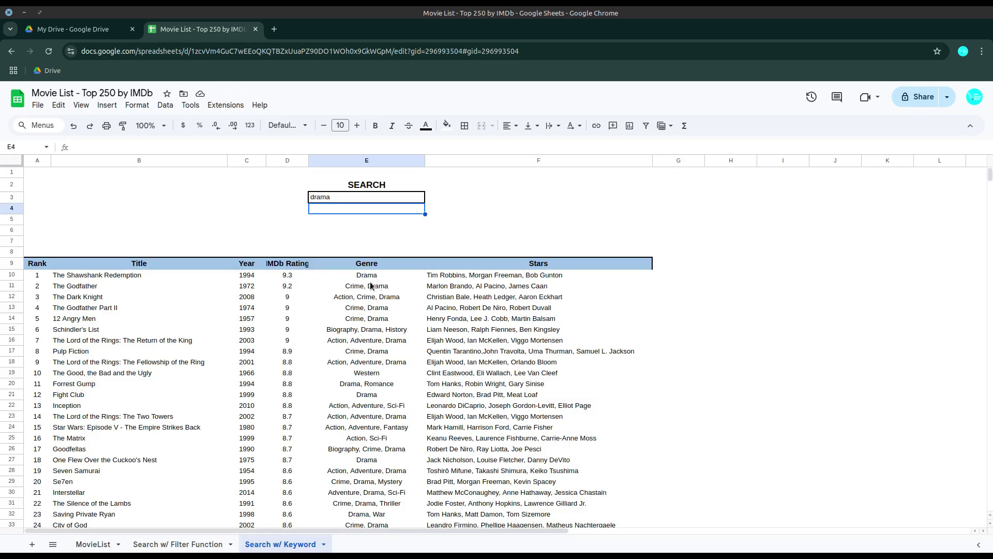
Copy the MovieList sheet to a new spreadsheet and open that spreadsheet.
click(107, 548)
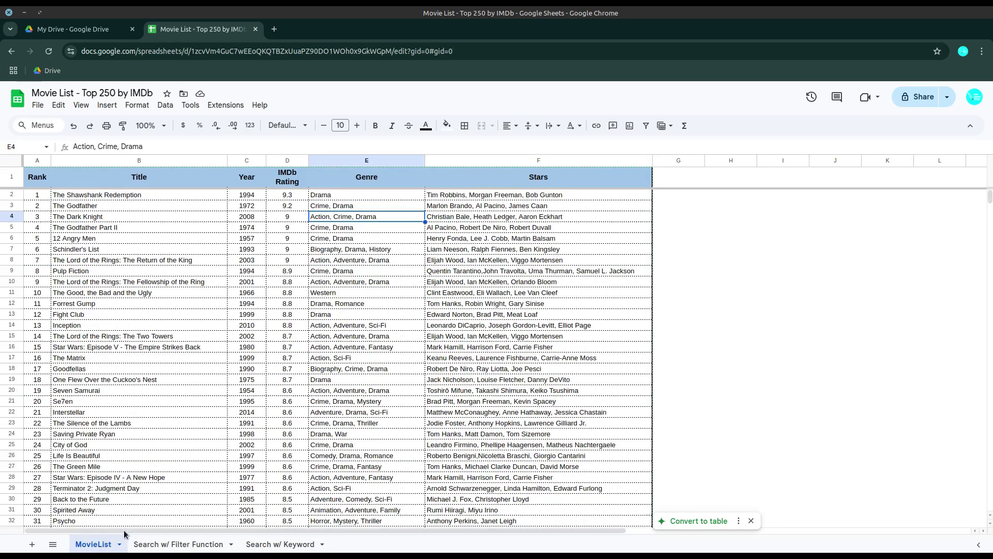
click(119, 546)
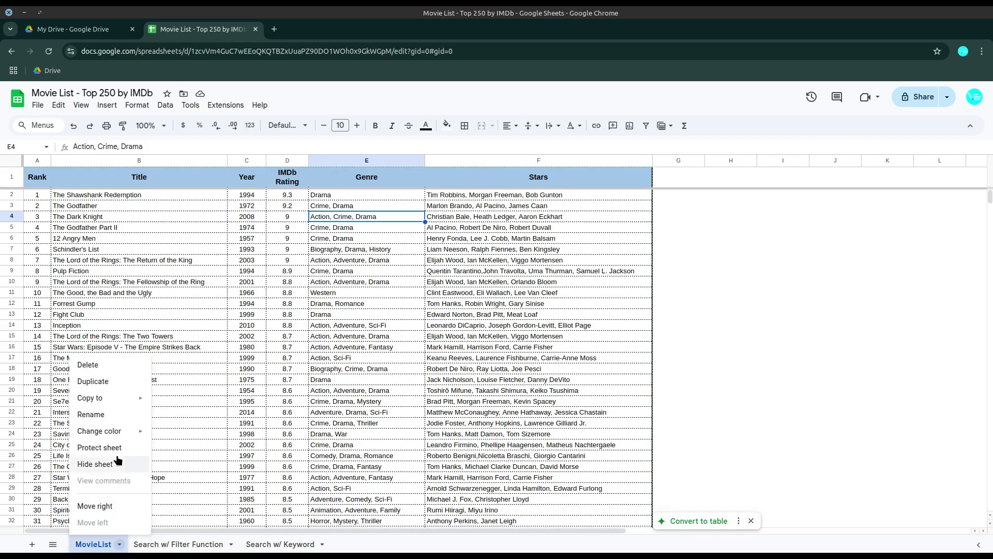
mouse_move(119, 401)
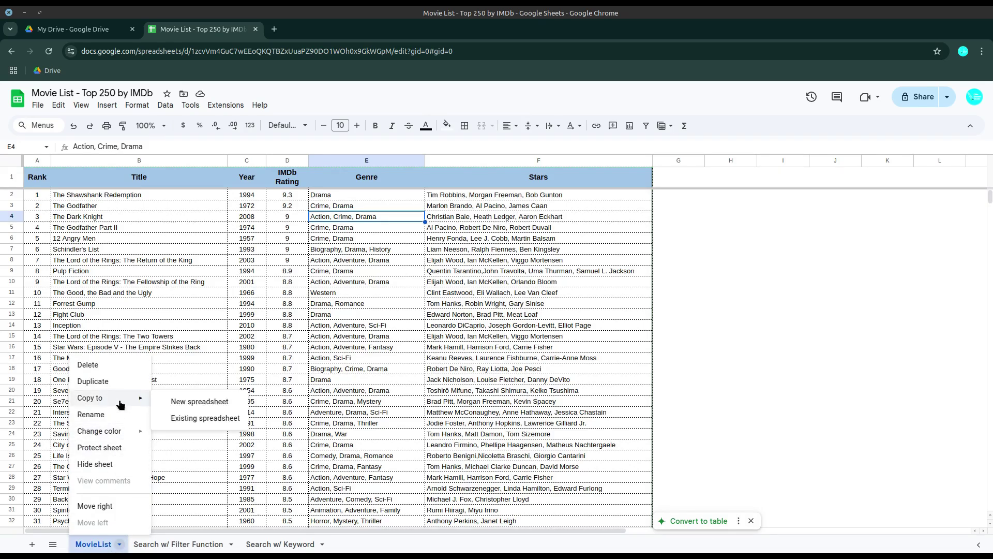
click(198, 402)
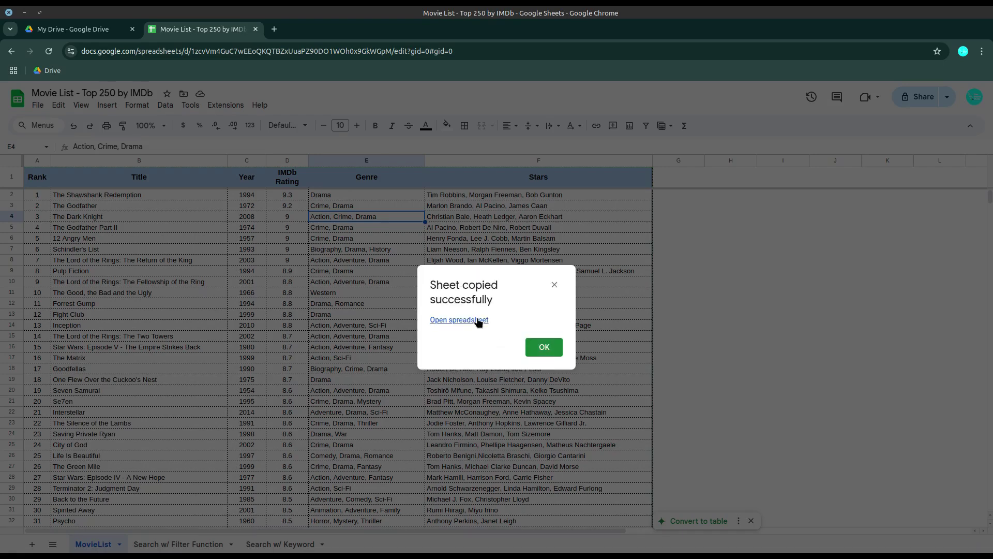
click(477, 320)
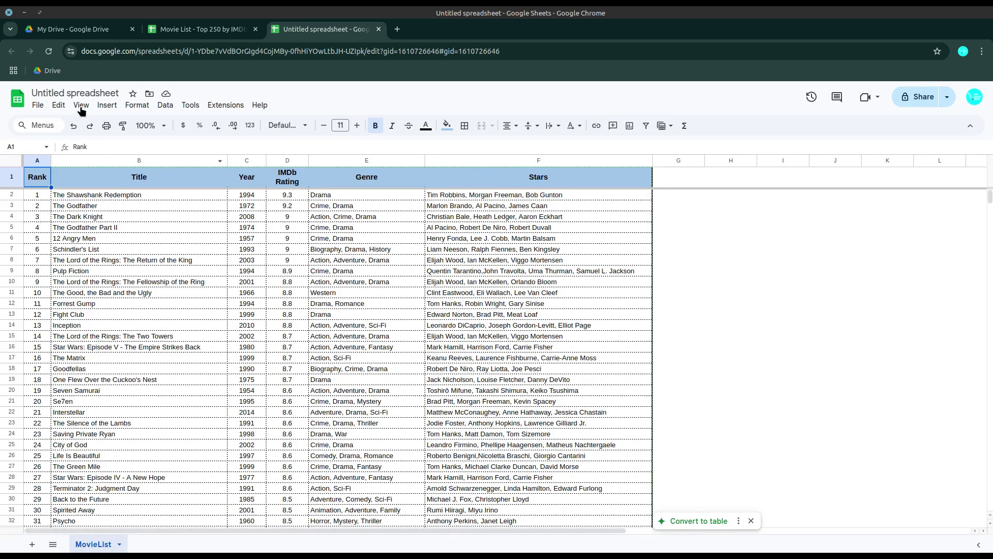
Add a blank sheet to the new spreadsheet and hide its gridlines.
click(31, 546)
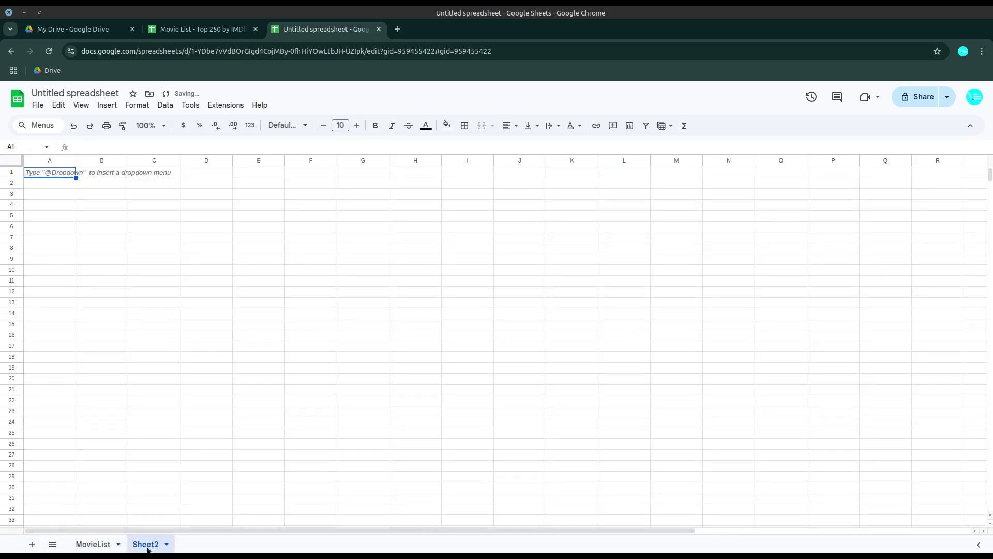
click(82, 106)
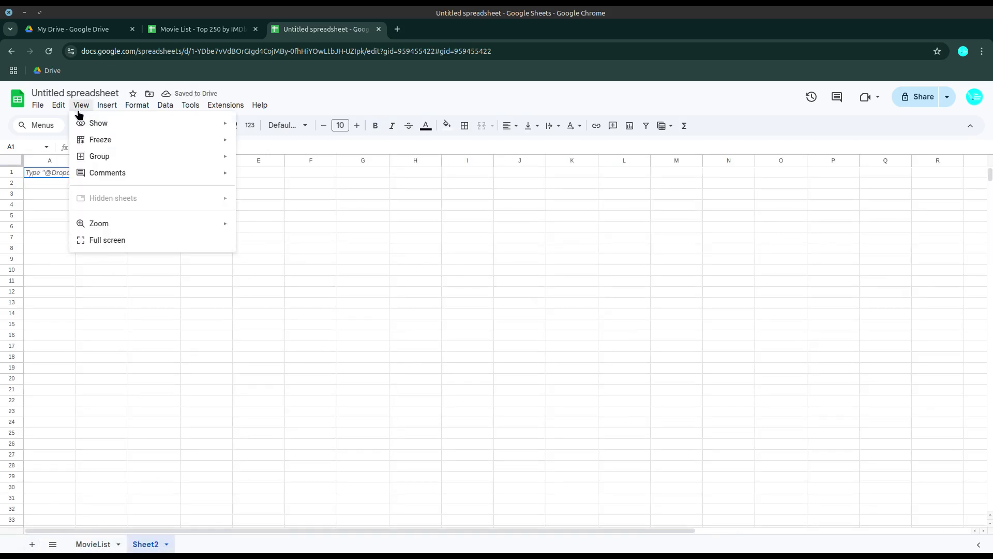
mouse_move(103, 124)
click(294, 149)
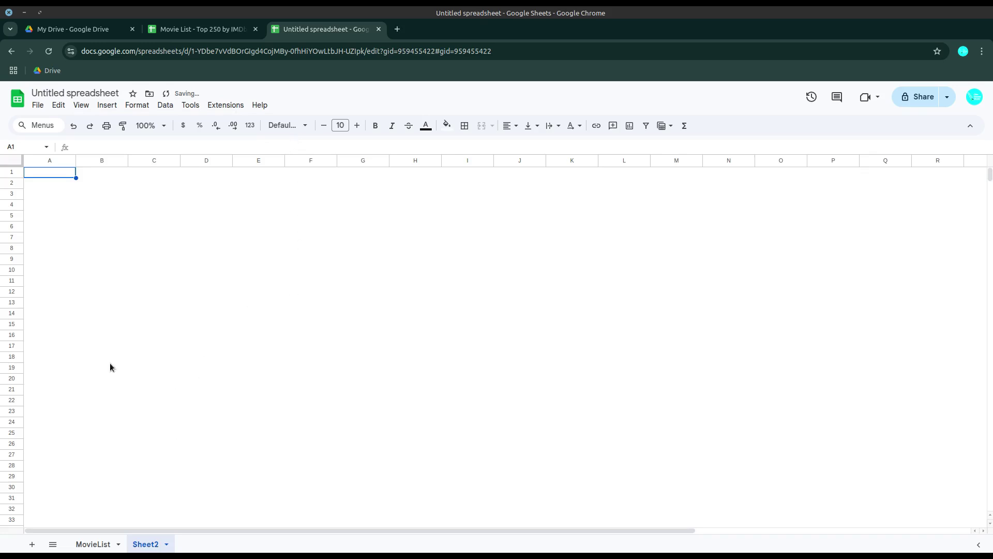
Copy the header row A1:F1 from MovieList and paste it at cell A9 of Sheet2.
click(94, 544)
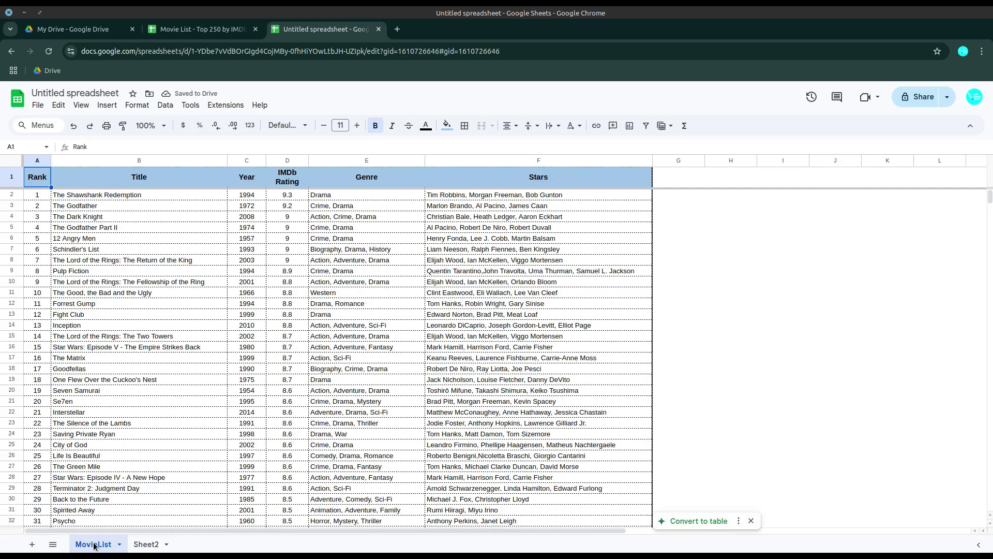
drag(44, 178, 479, 177)
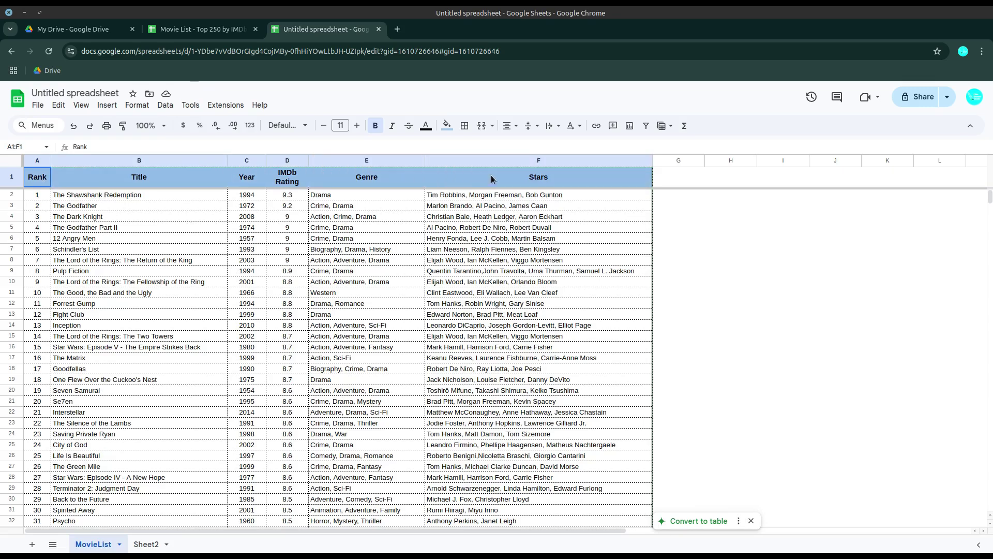
right_click(595, 172)
click(621, 202)
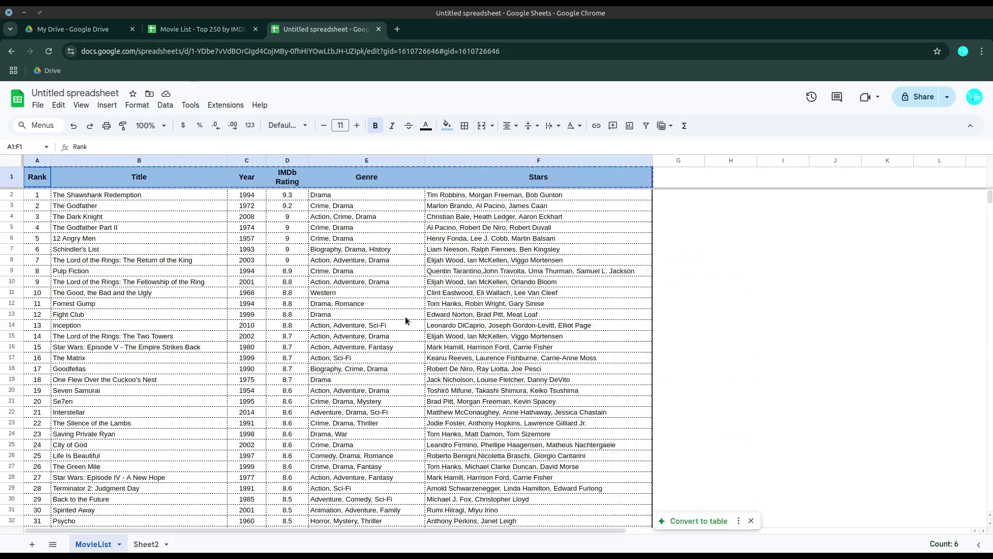
click(145, 544)
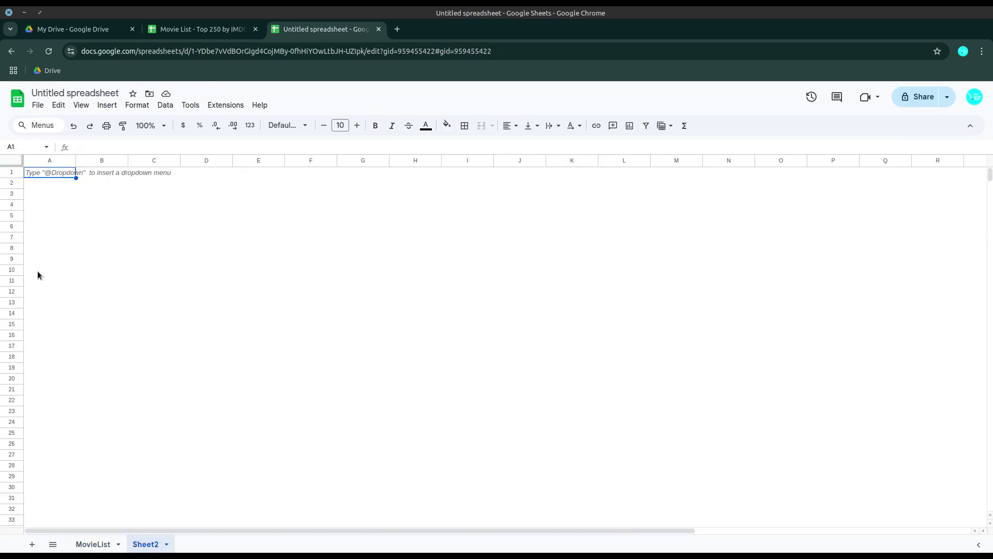
right_click(25, 260)
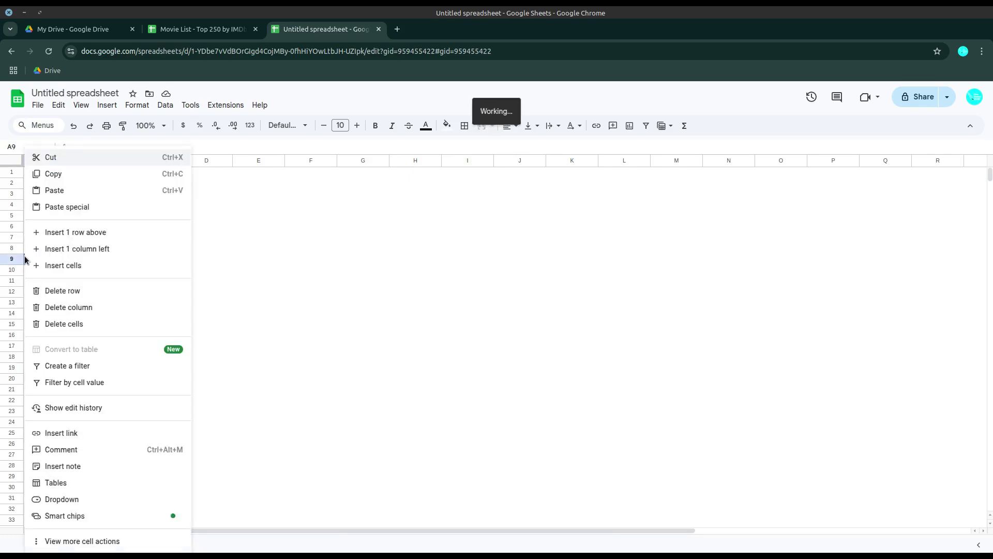
click(66, 194)
Apply only the copied column widths to the pasted header row in columns A to F.
right_click(59, 268)
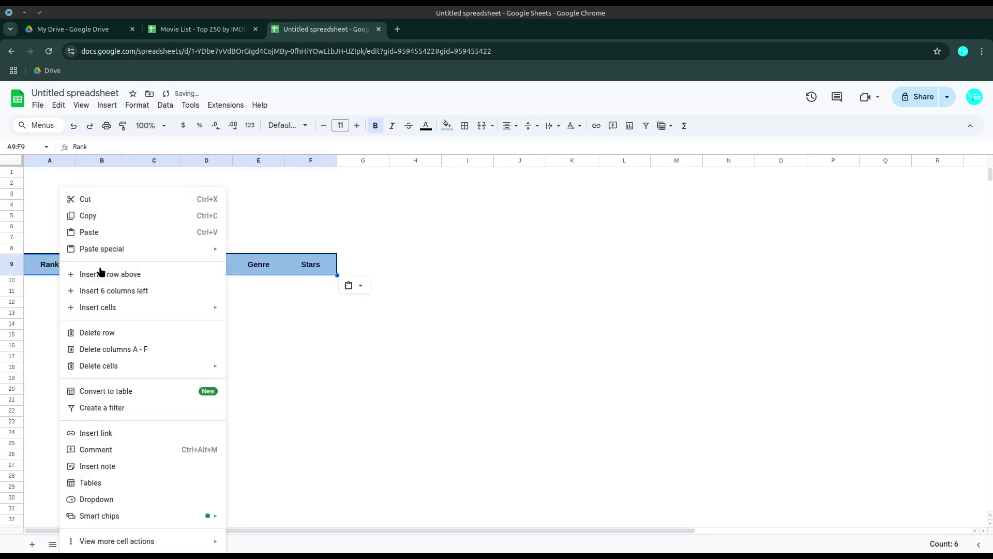
mouse_move(101, 248)
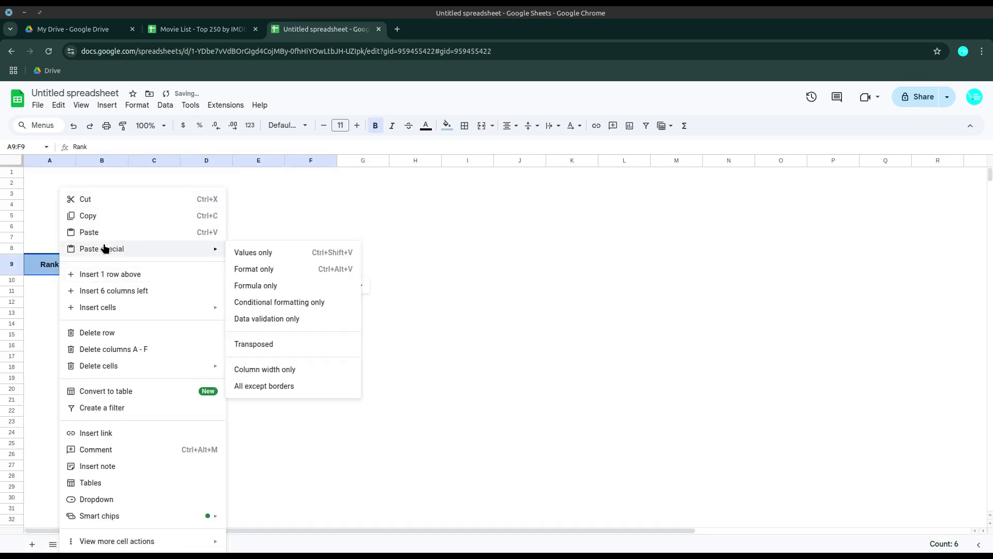
click(290, 369)
click(291, 368)
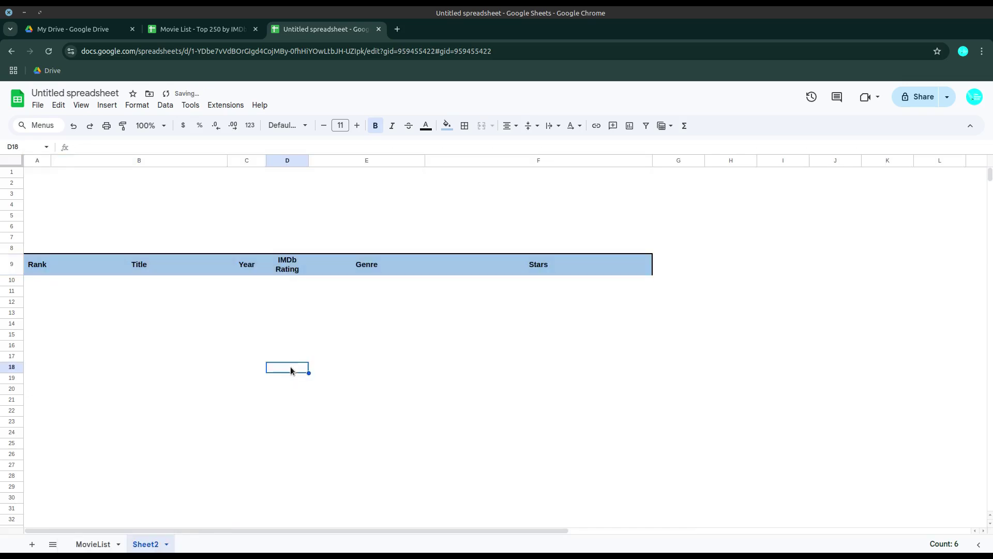
Apply a heavier solid outer border to cell E5 of Sheet2.
click(335, 215)
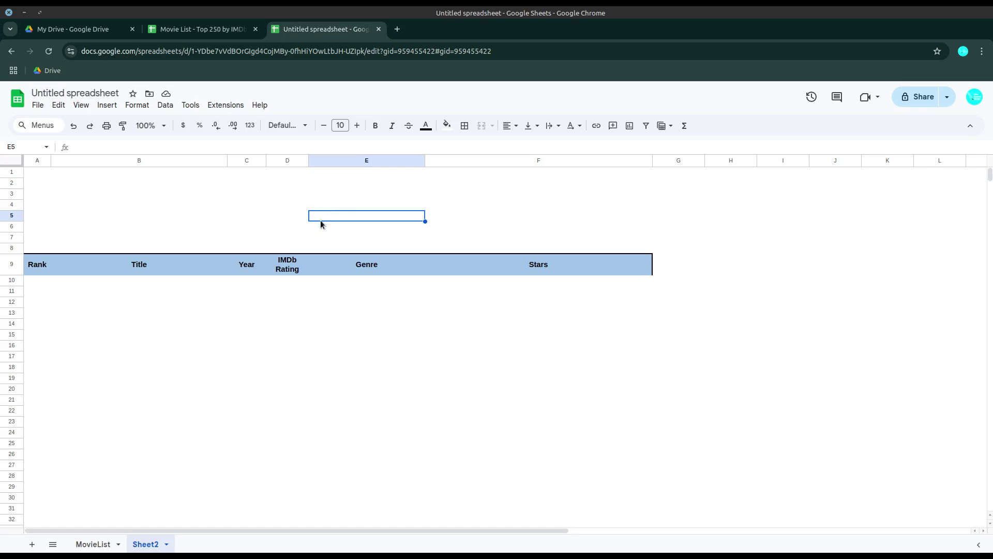
click(464, 124)
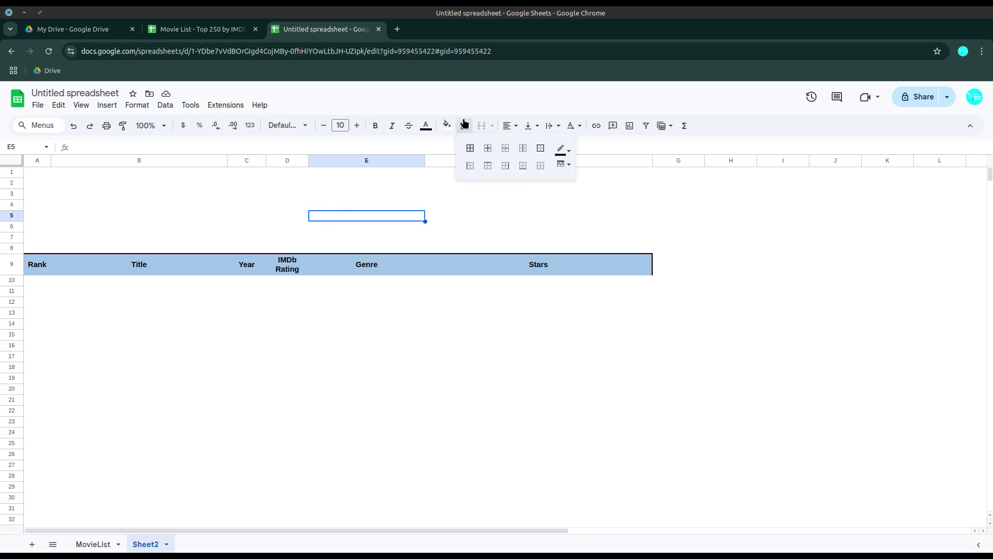
click(564, 167)
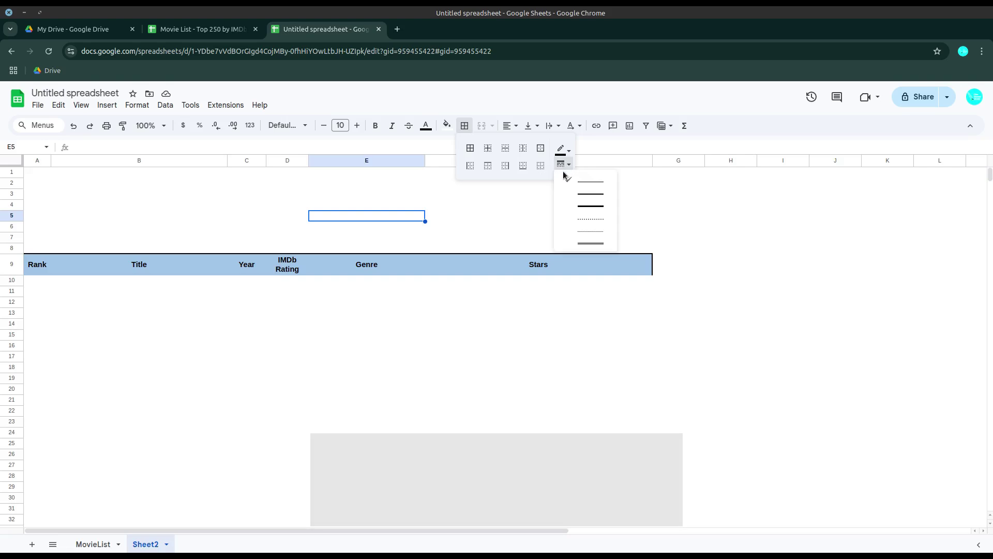
click(573, 202)
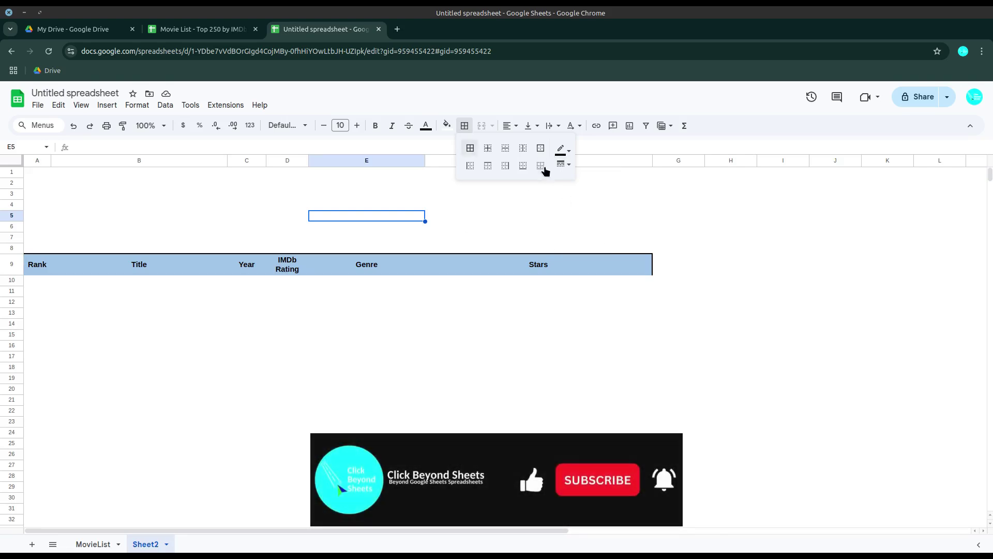
click(540, 148)
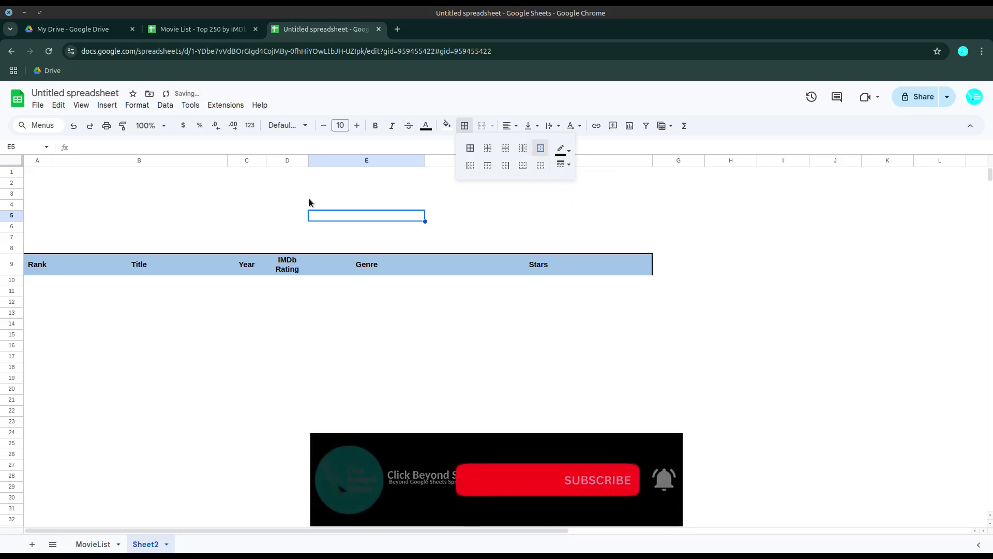
Center and bold cell E4 and enter the label SEARCH in it.
click(339, 205)
click(506, 128)
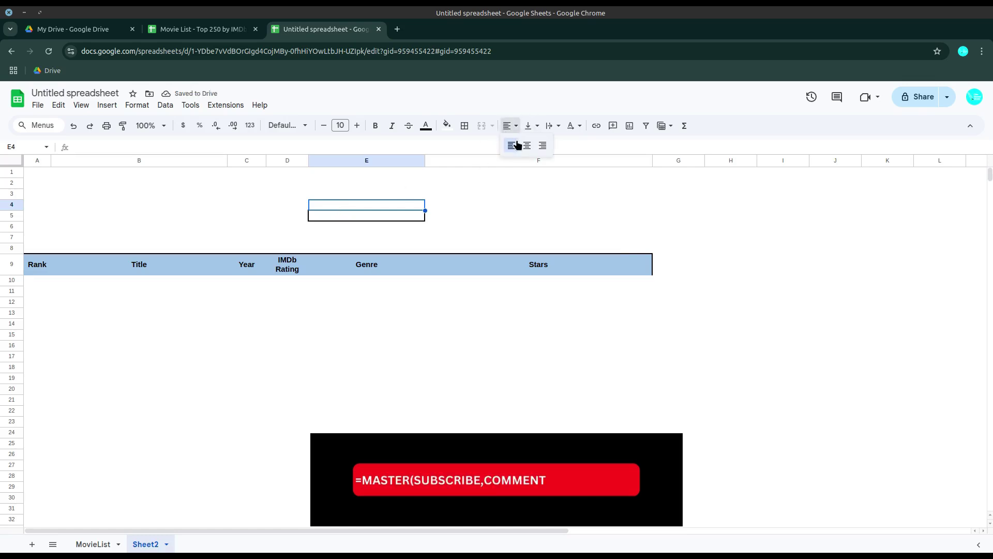
click(526, 147)
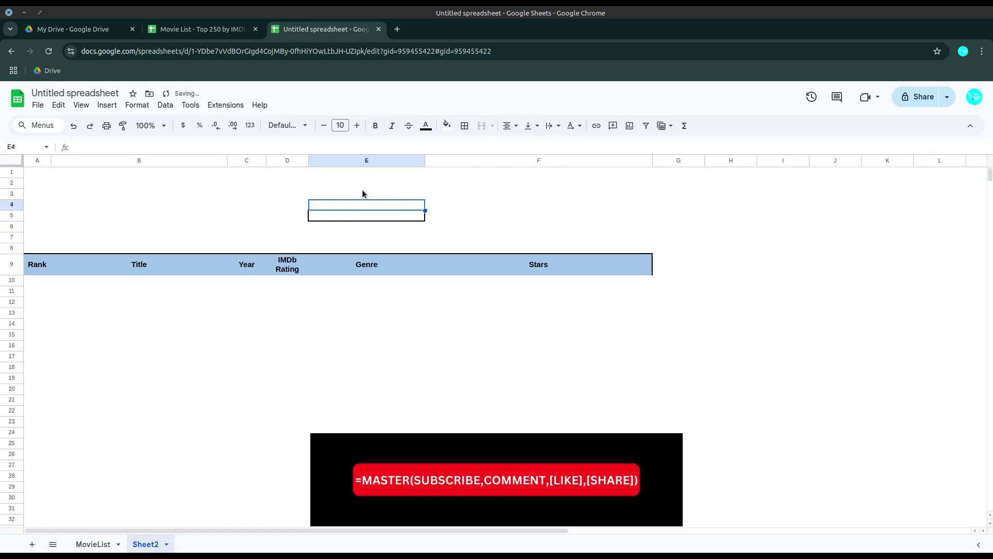
click(375, 126)
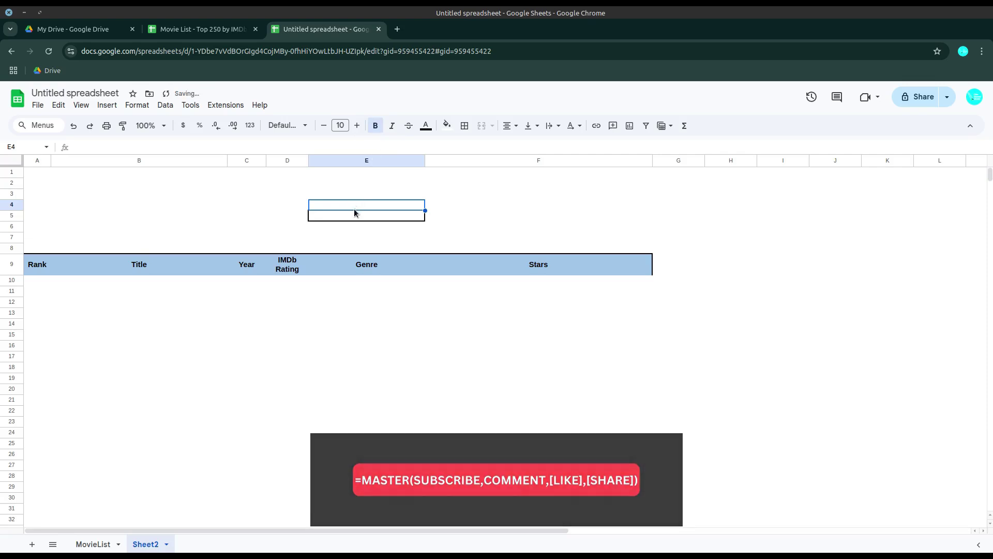
text(SEARCH)
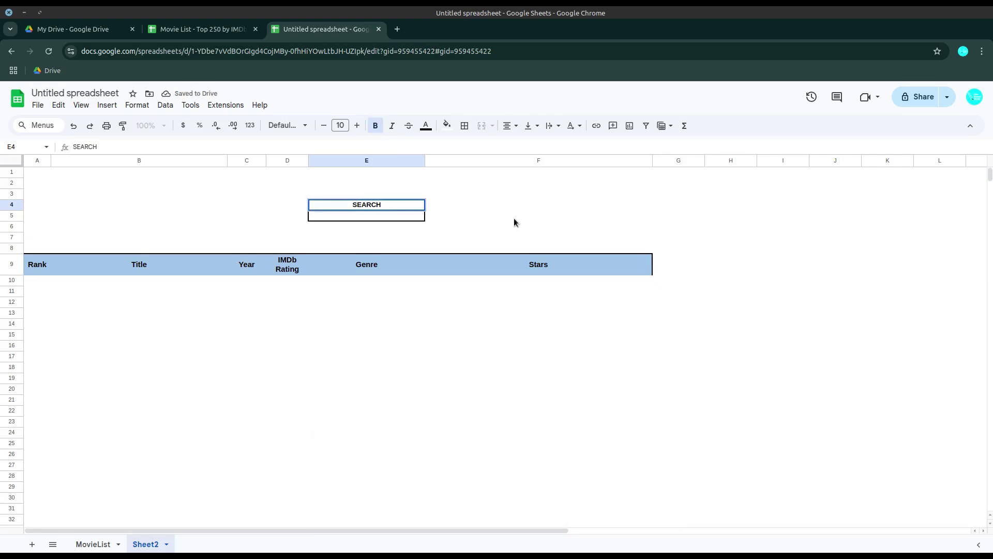
key(Return)
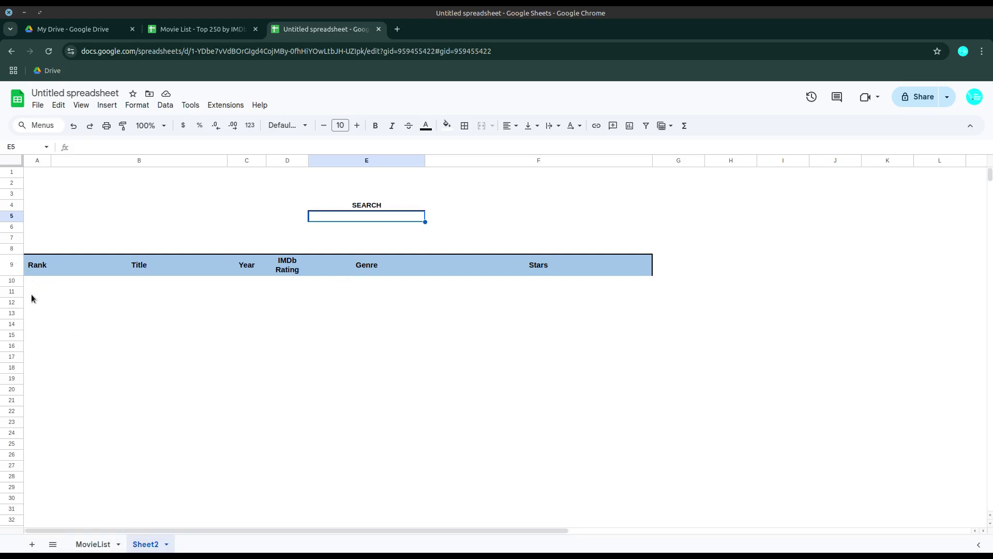
Start a FILTER formula in A10 of Sheet2 with MovieList!A2:F250 as its range.
click(26, 282)
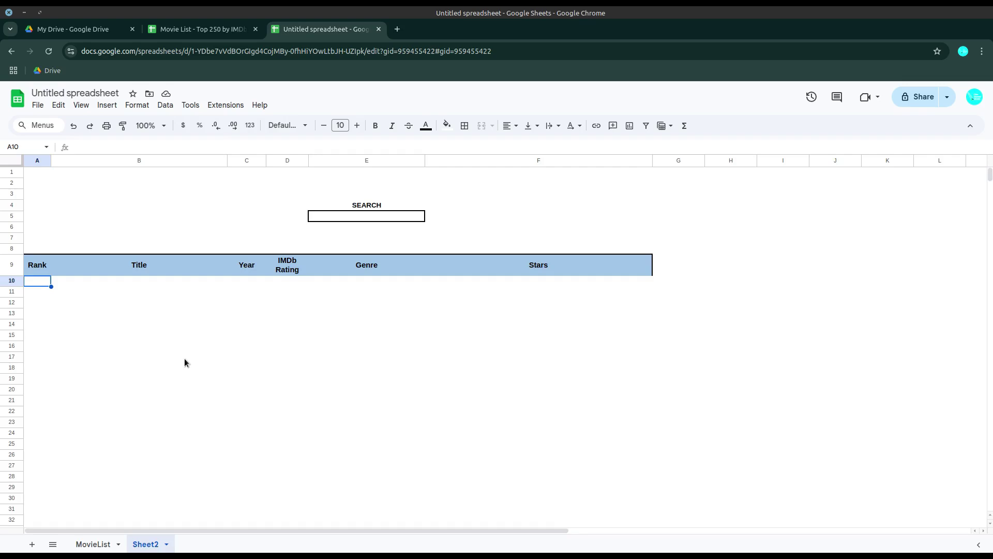
text(=)
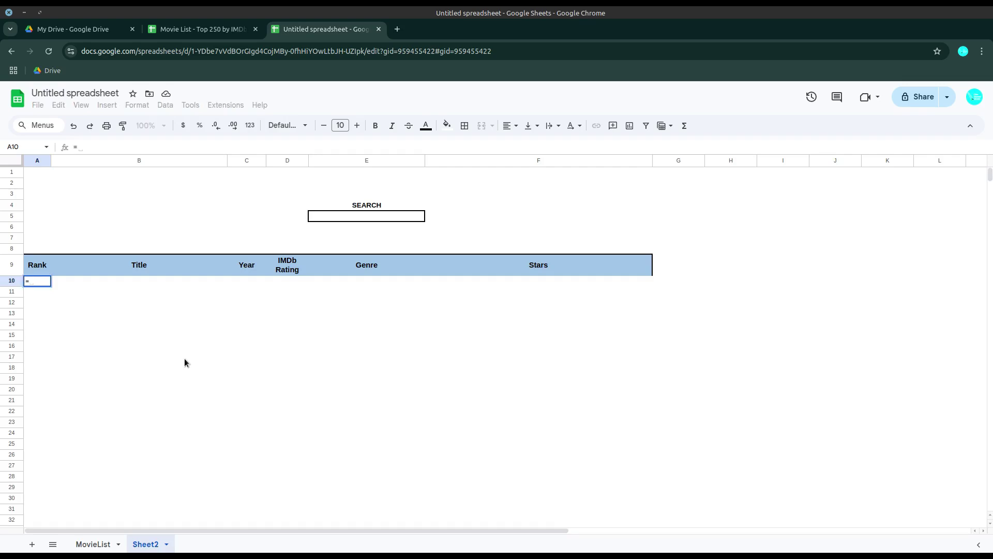
text(filter)
key(Tab)
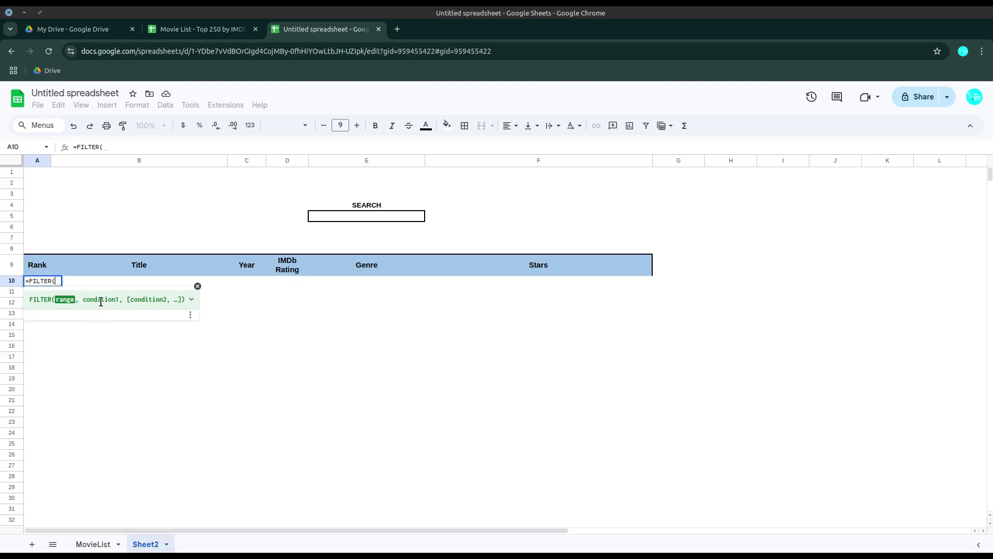
click(103, 547)
drag(40, 195, 578, 449)
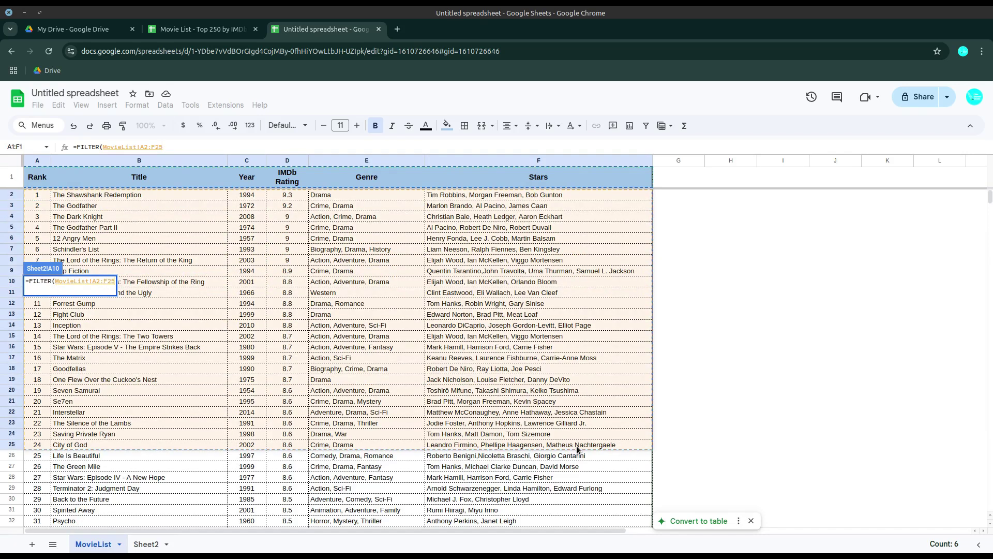
key(ctrl+shift+Down)
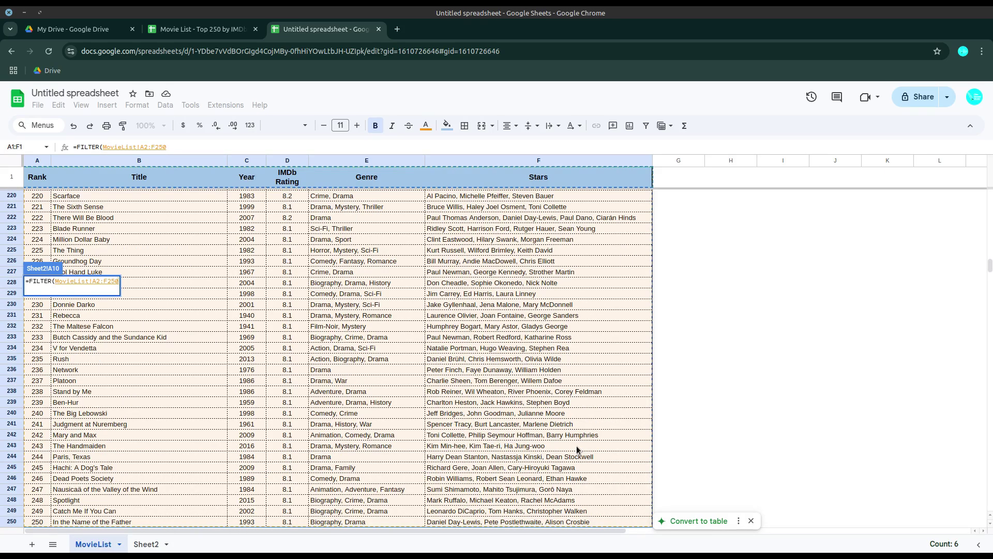
text(,)
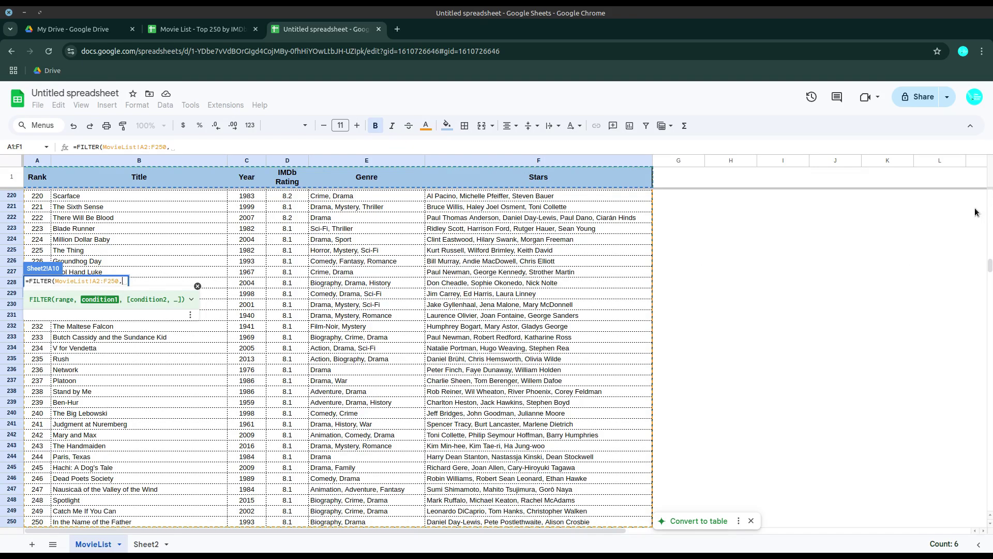
Complete the FILTER formula with the condition MovieList!E2:E250=E4 and enter it.
drag(989, 267, 990, 196)
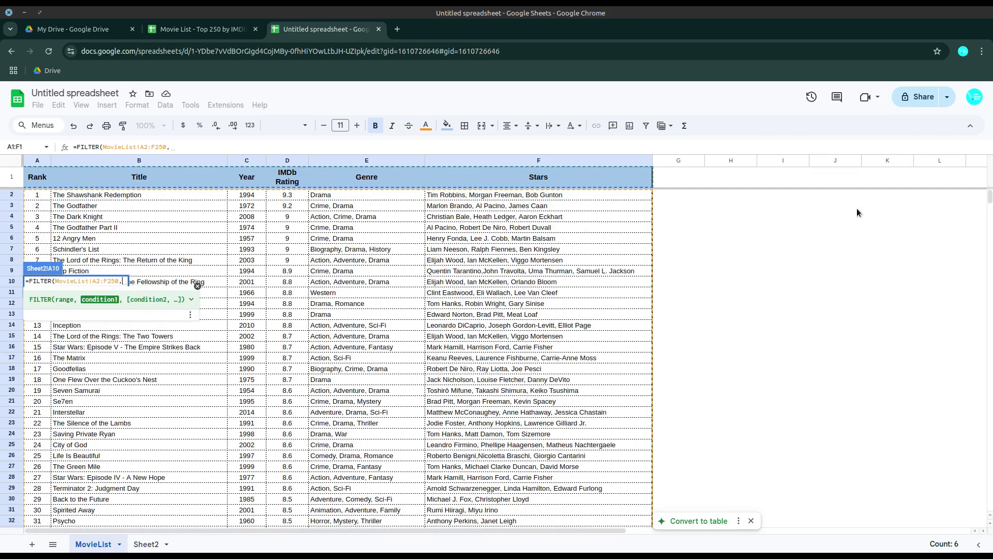
drag(346, 193, 328, 439)
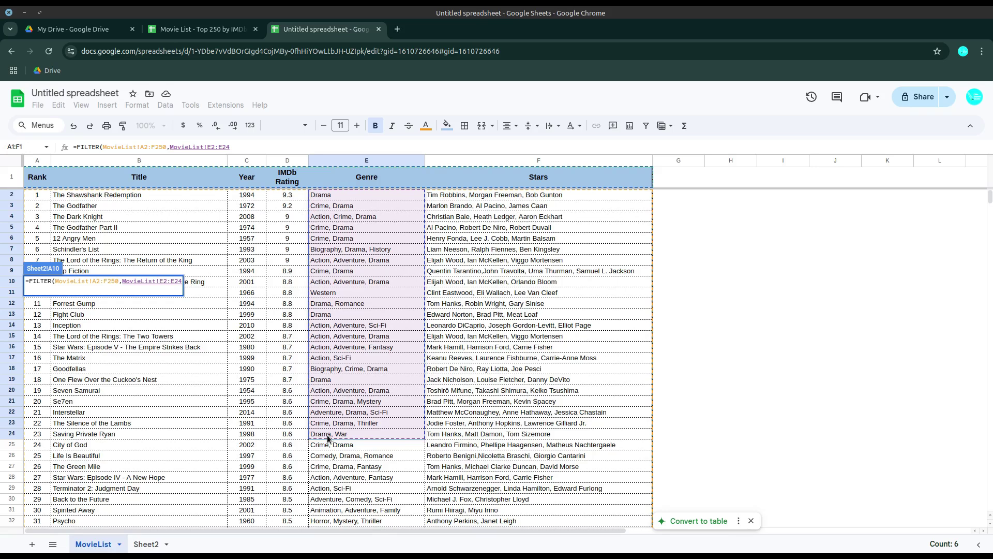
key(BackSpace)
text(50)
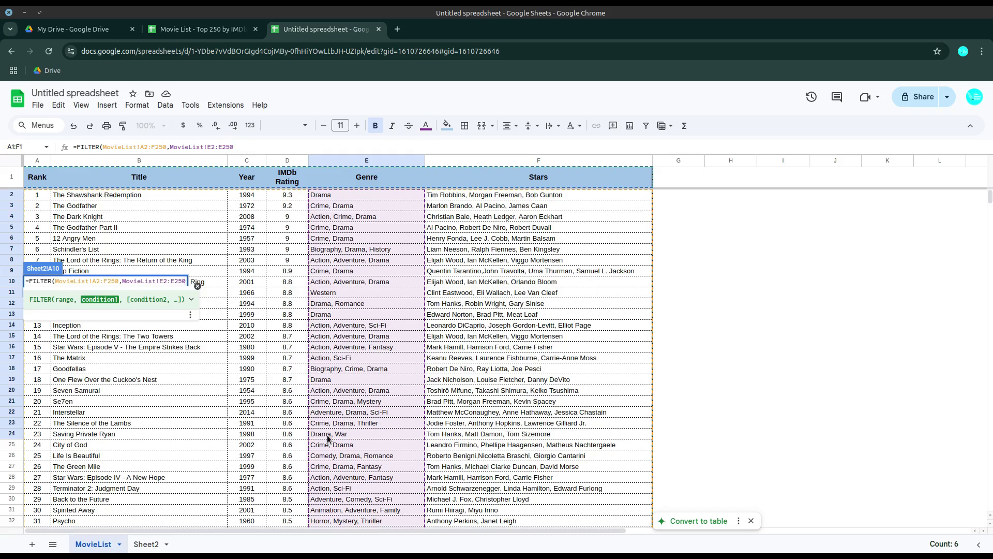
text(=)
click(148, 543)
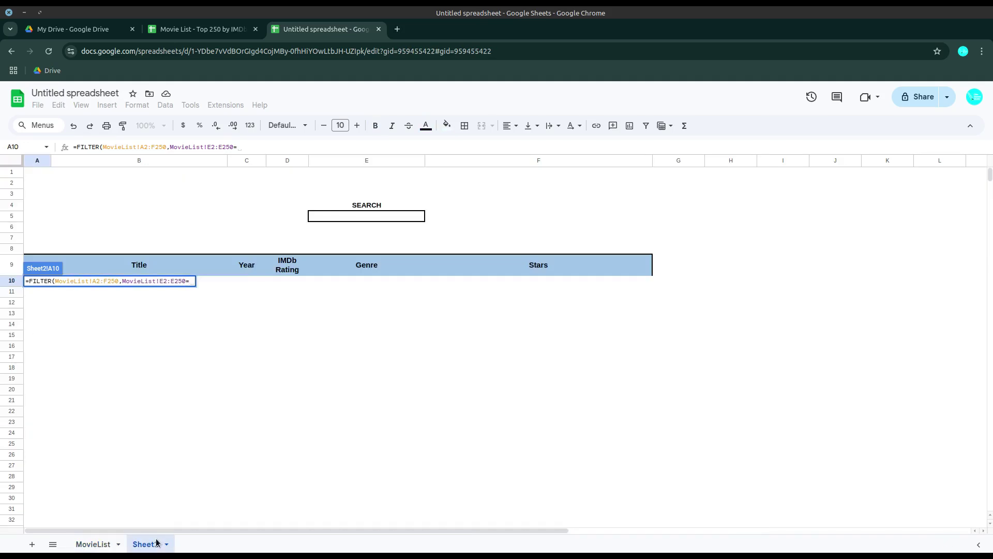
click(364, 209)
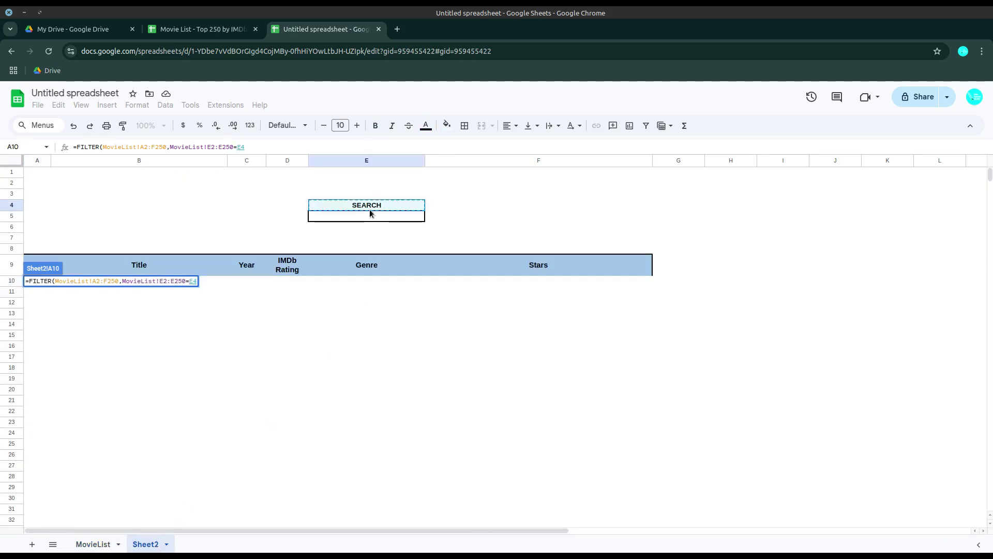
text())
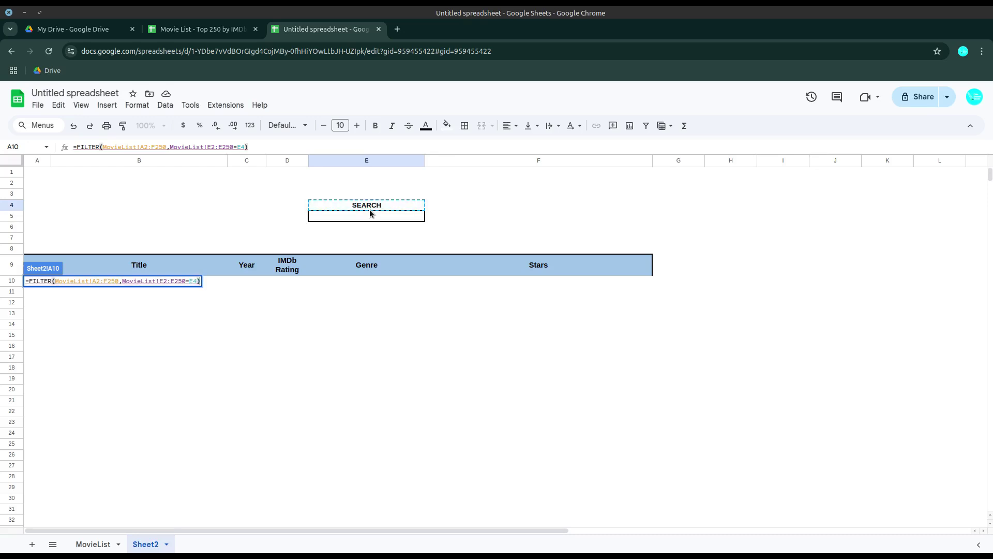
key(Return)
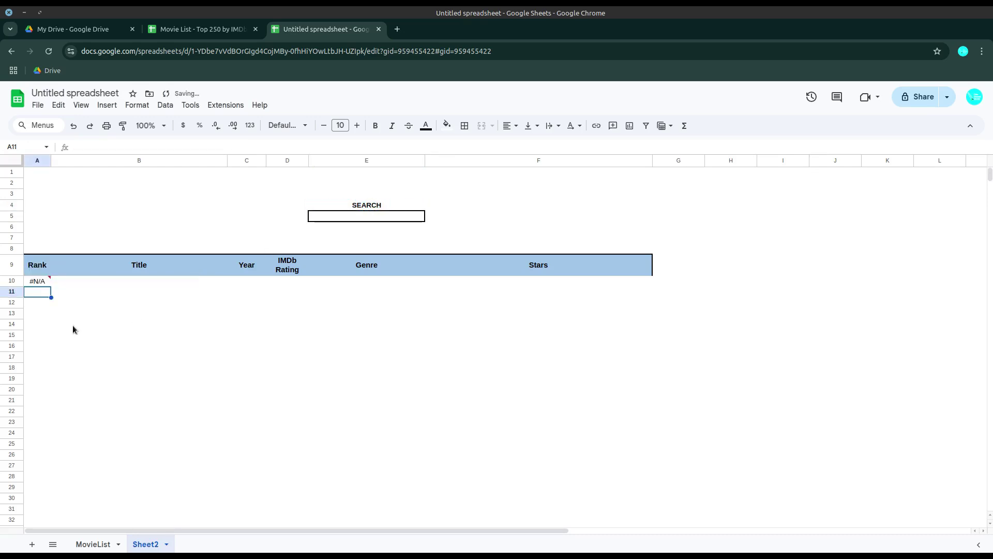
Wrap the FILTER formula in A10 in IFERROR with an empty string "" as the error value.
click(42, 281)
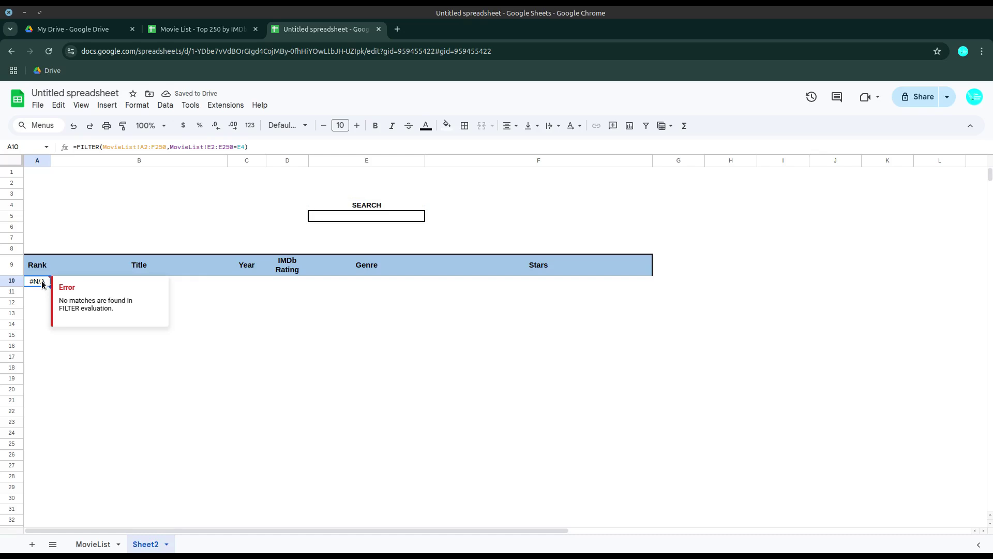
double_click(41, 281)
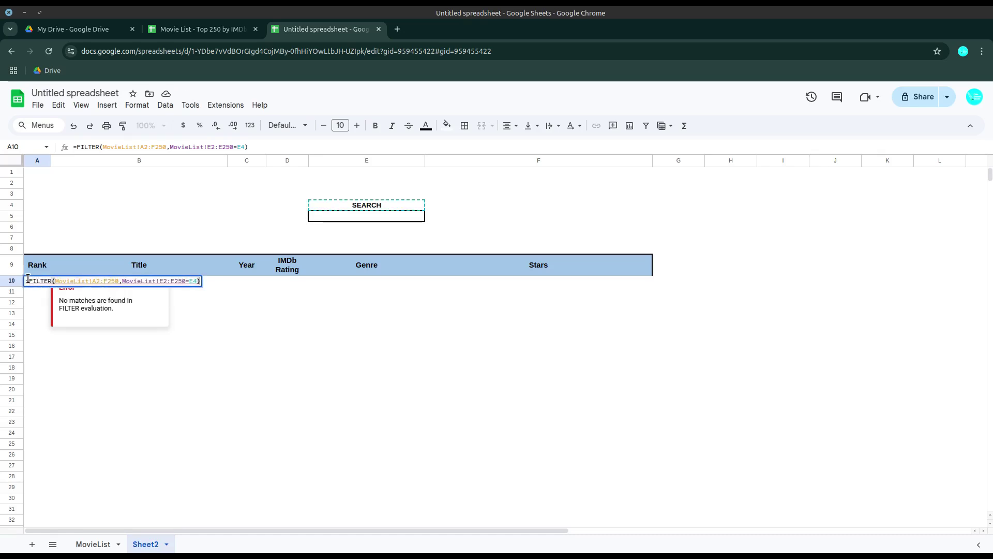
text(IFERR)
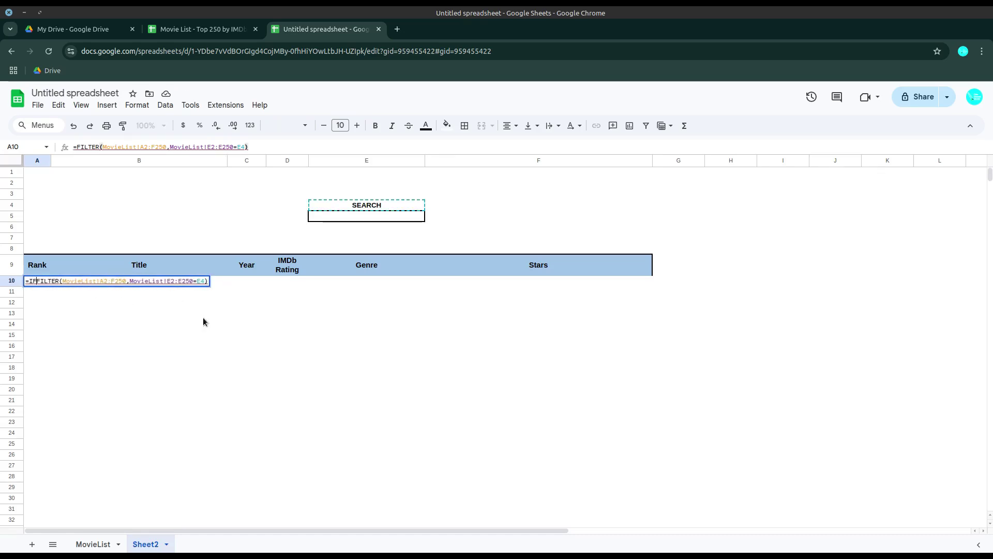
text(OR()
key(End)
text(,)
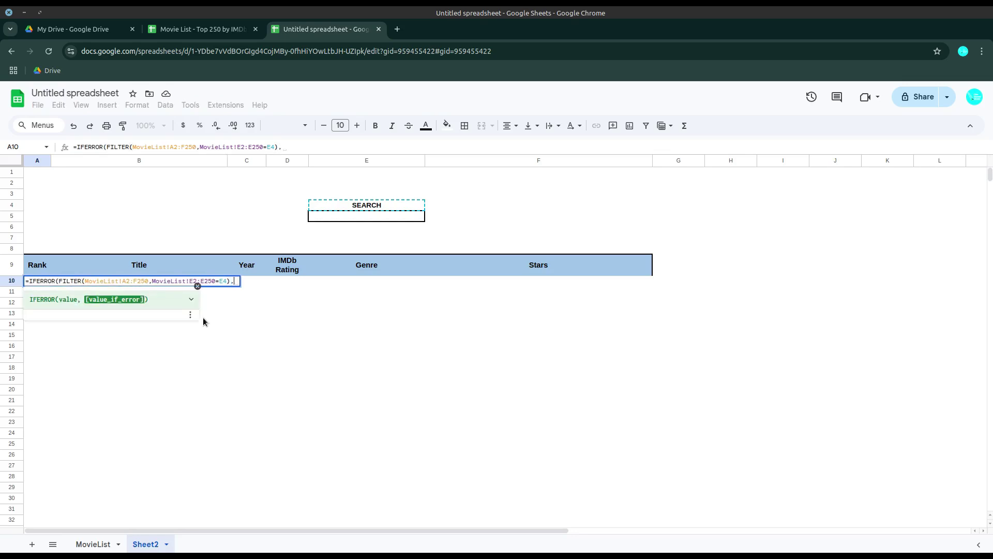
text(""))
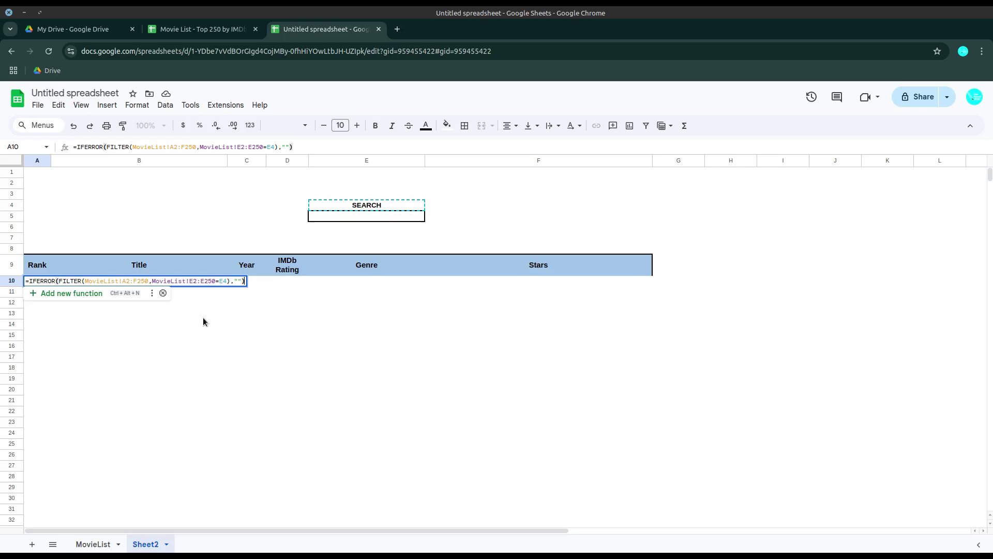
key(Return)
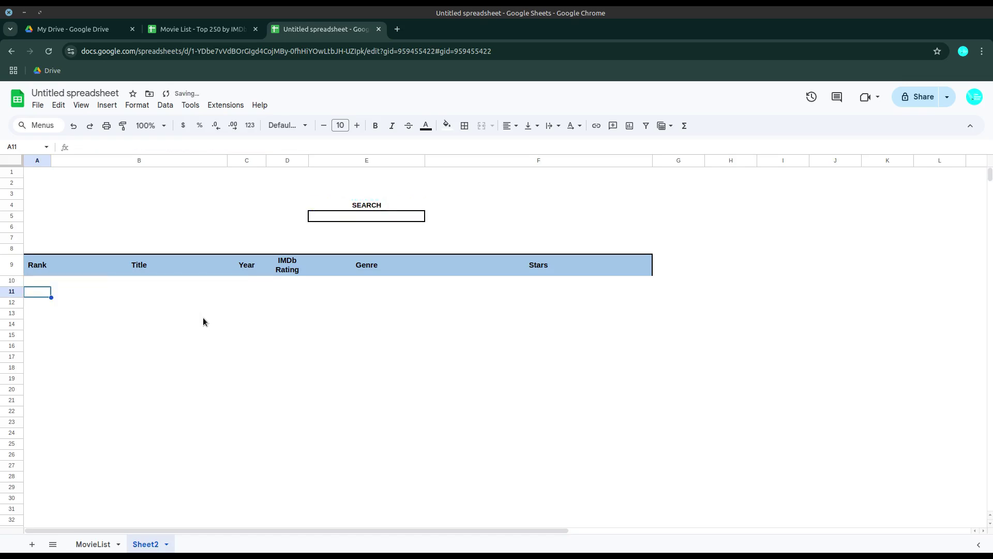
Enter drama as the search keyword in cell E5.
click(337, 216)
text(drama)
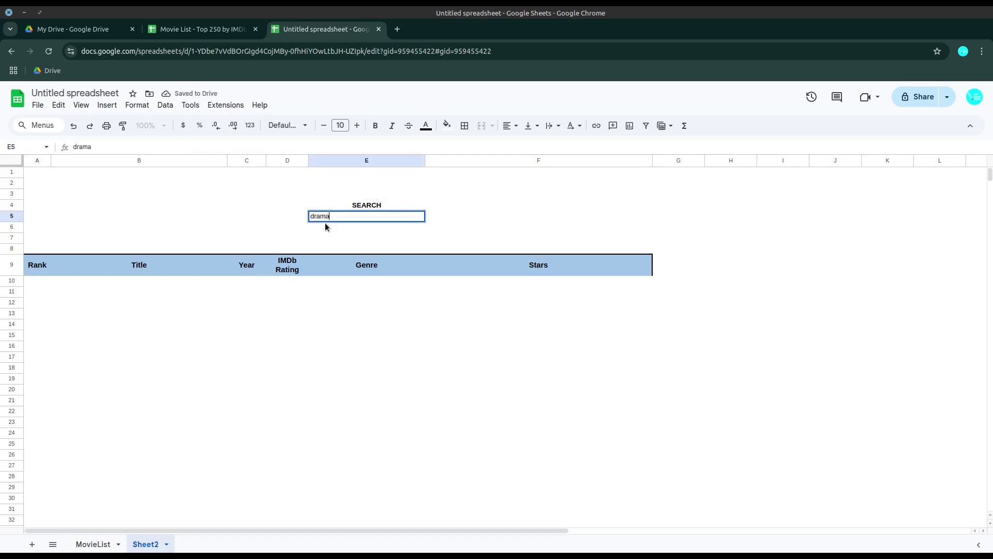
key(Return)
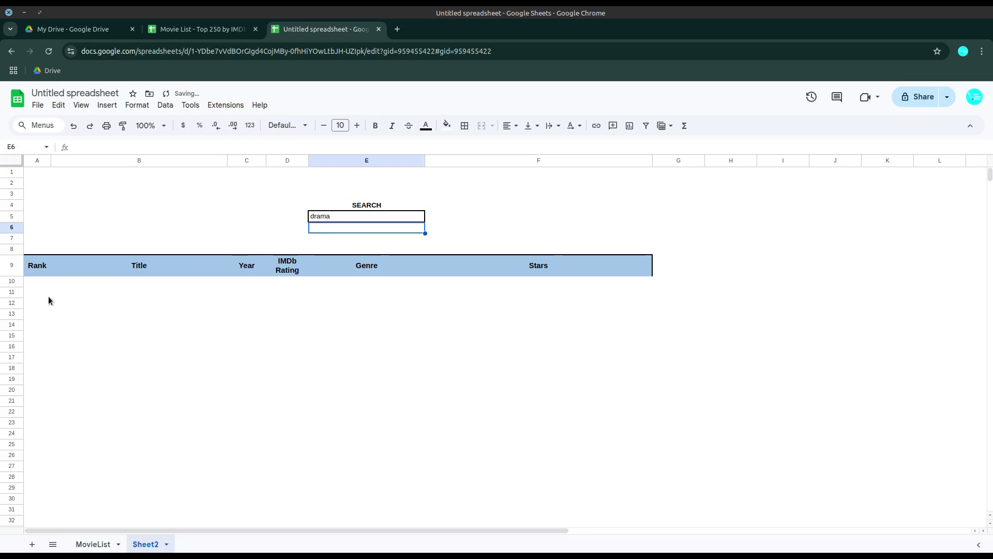
Correct the FILTER condition in A10 so the genre range is compared with the search cell E5.
click(36, 283)
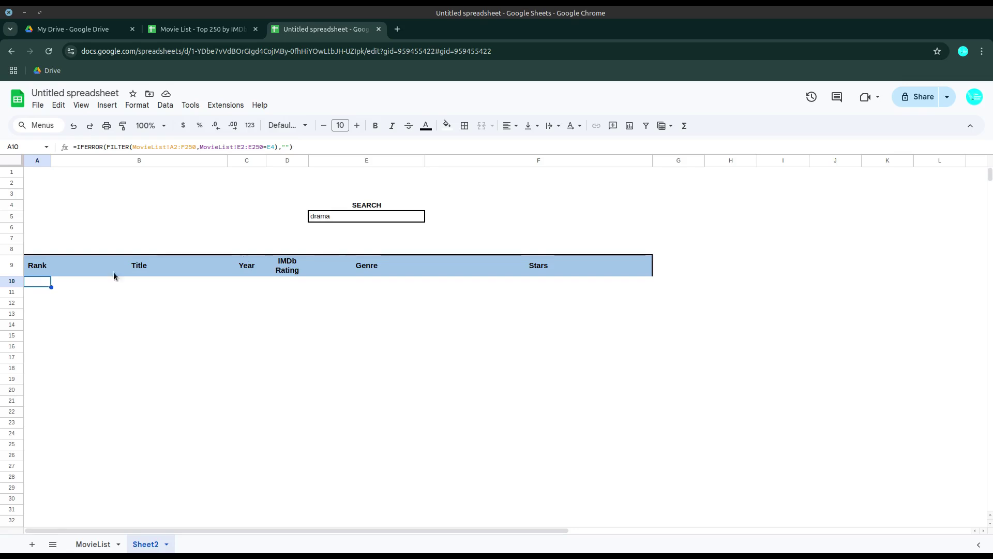
click(357, 218)
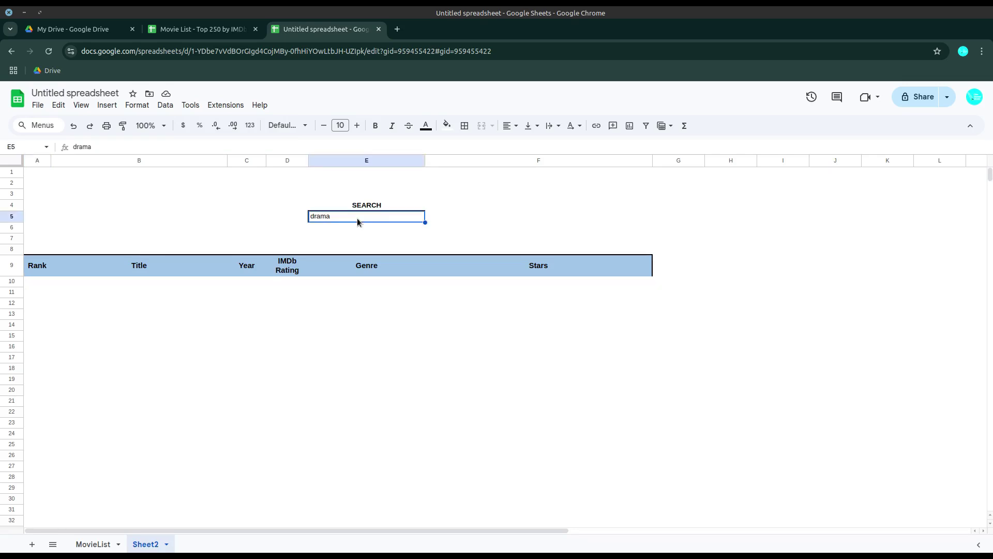
click(38, 285)
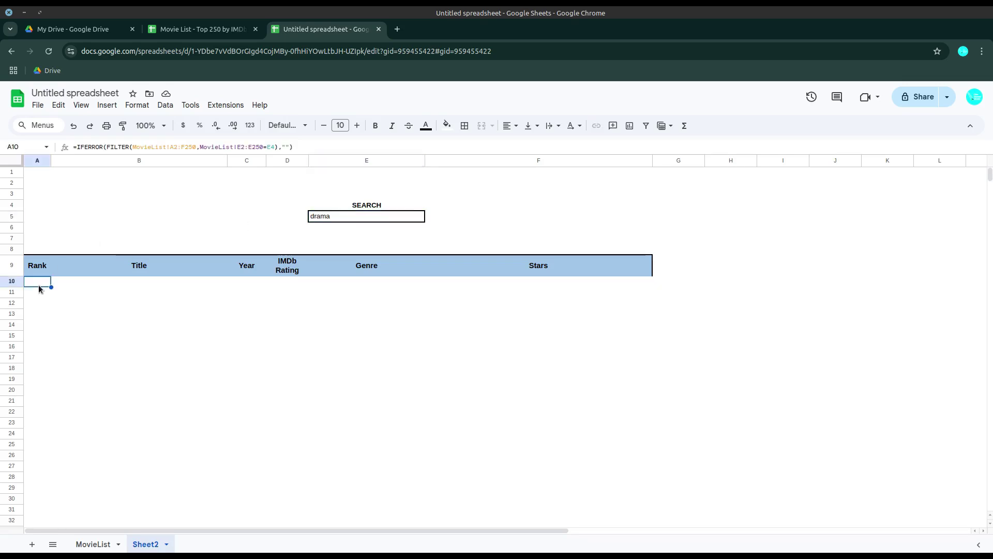
click(265, 146)
key(Return)
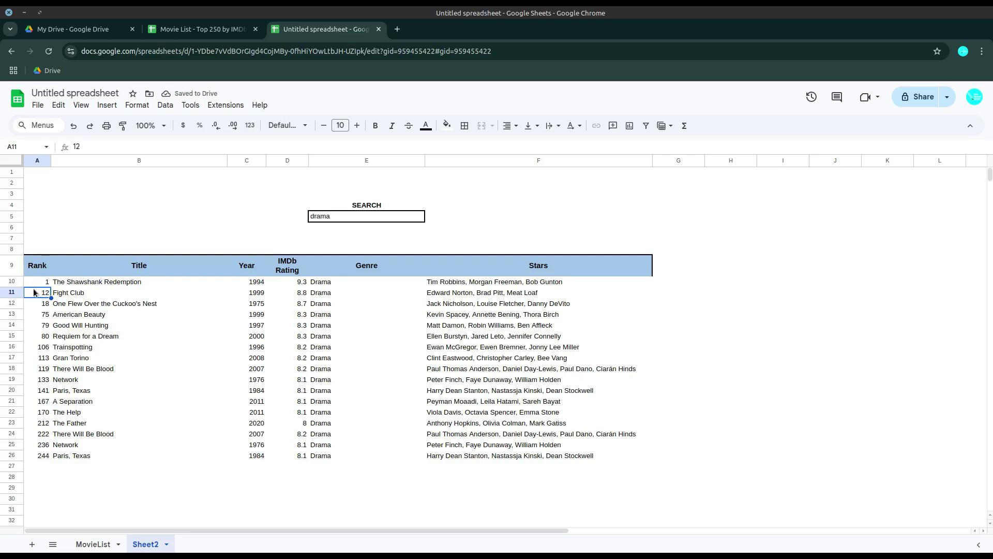
Check the genre entries on the MovieList sheet and test crime as the search keyword in Sheet2 cell E5.
key(Up)
key(Up)
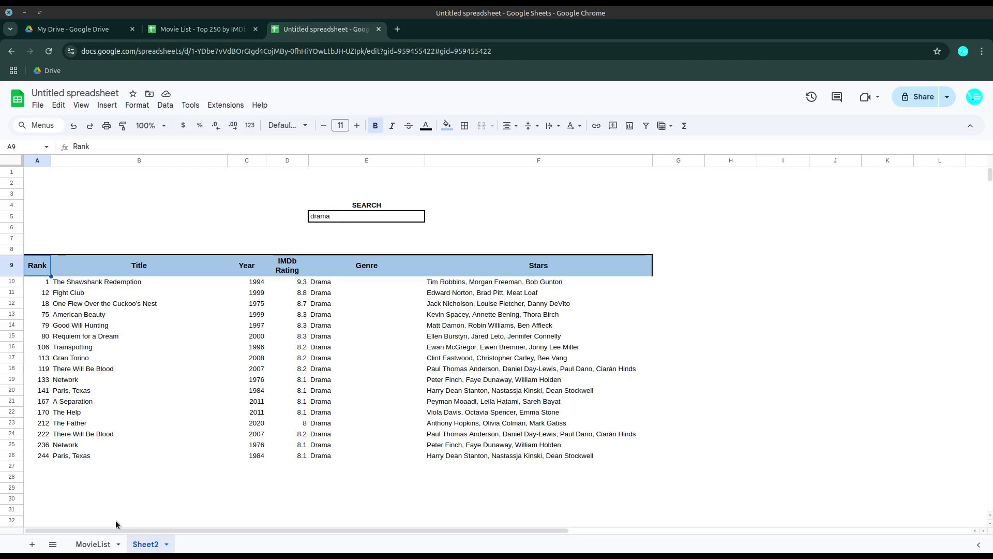
click(102, 544)
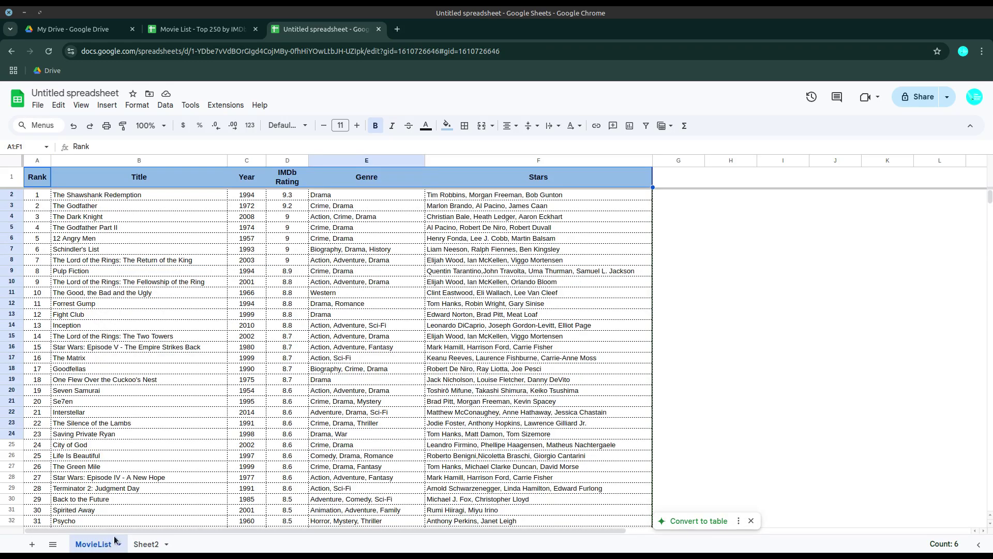
click(318, 195)
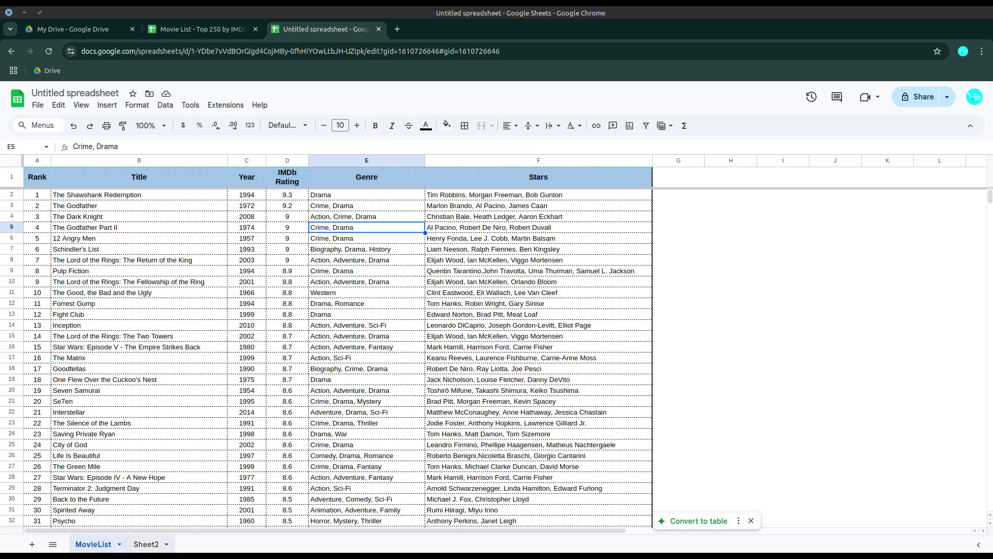
click(142, 545)
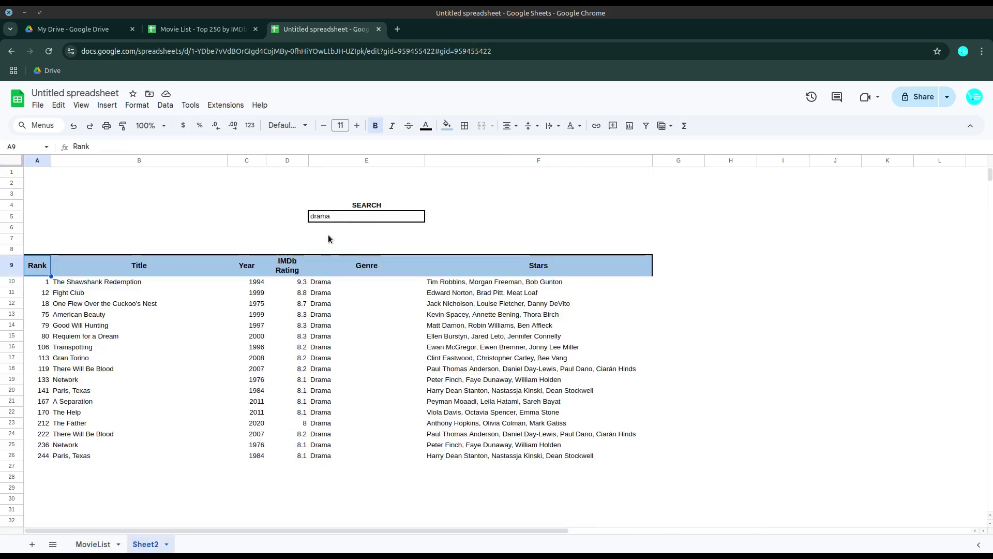
text(crime)
key(Escape)
click(351, 217)
text(crime)
key(Return)
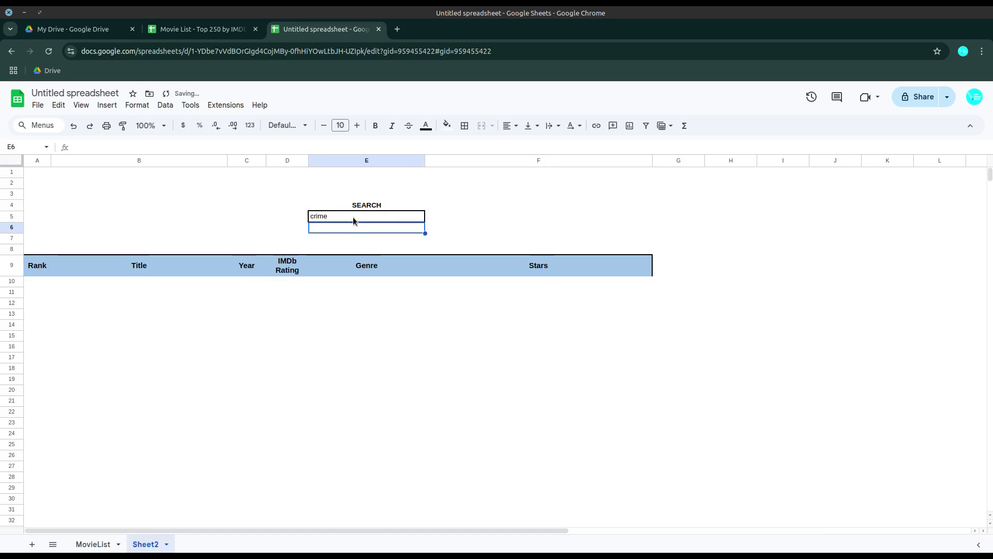
Compare the combined genre entries on the MovieList sheet with the FILTER condition in Sheet2 cell A10.
click(104, 543)
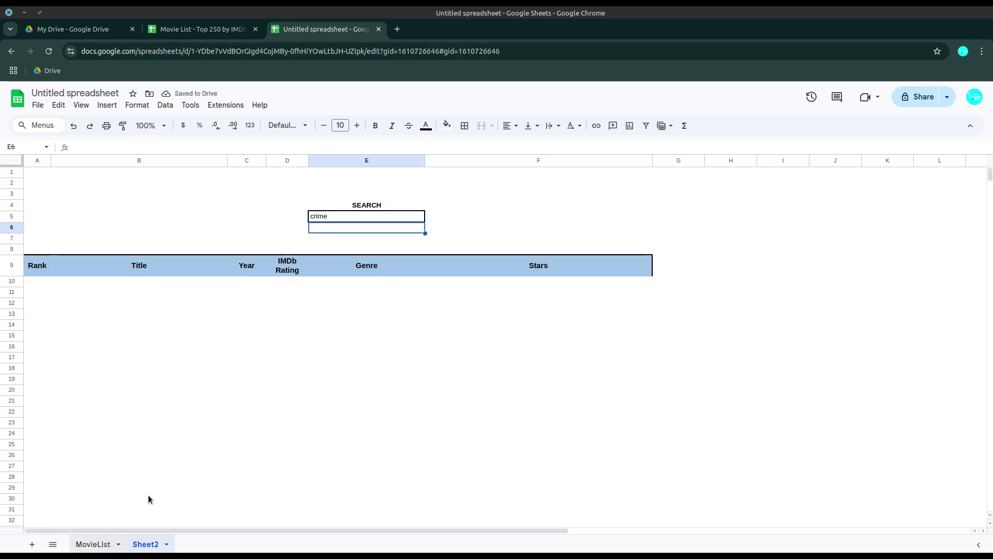
click(340, 207)
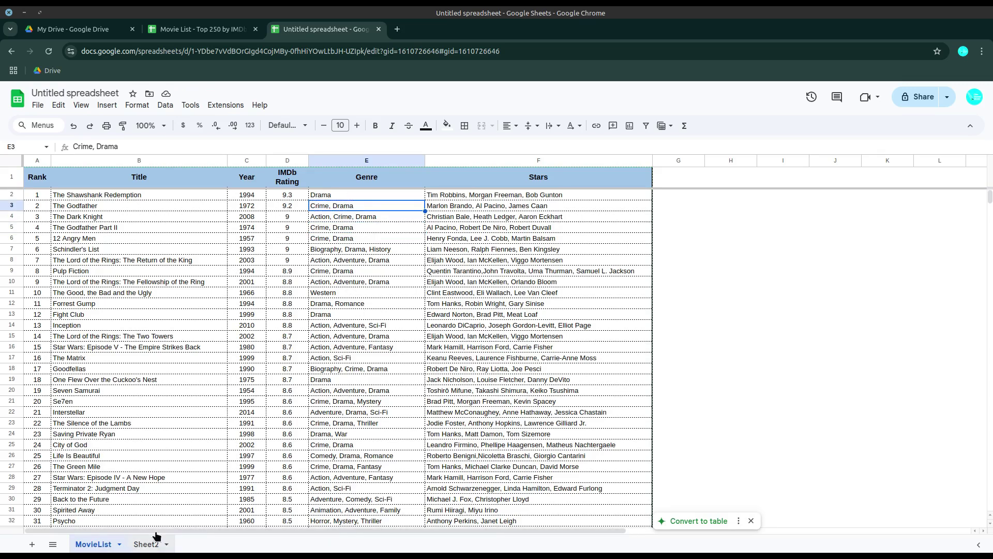
click(147, 543)
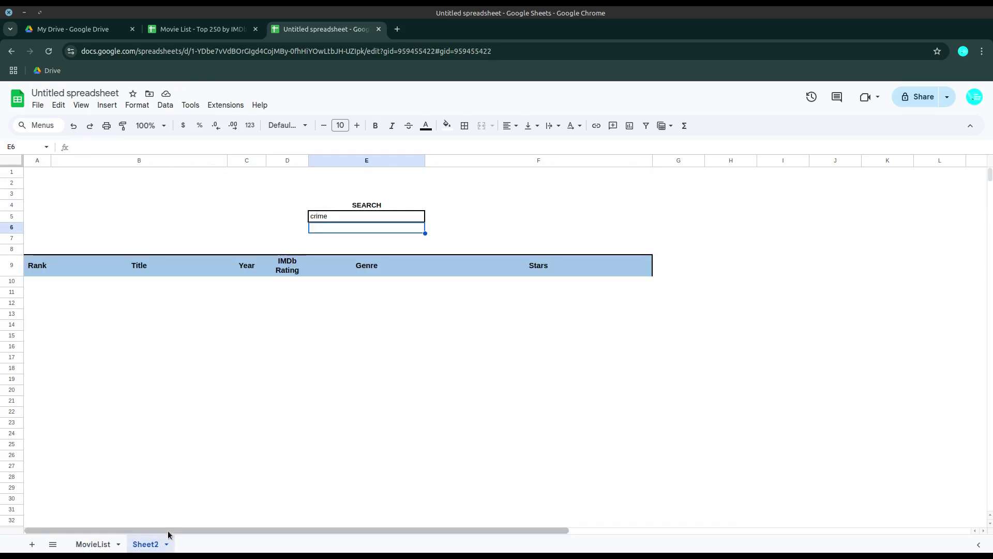
click(31, 282)
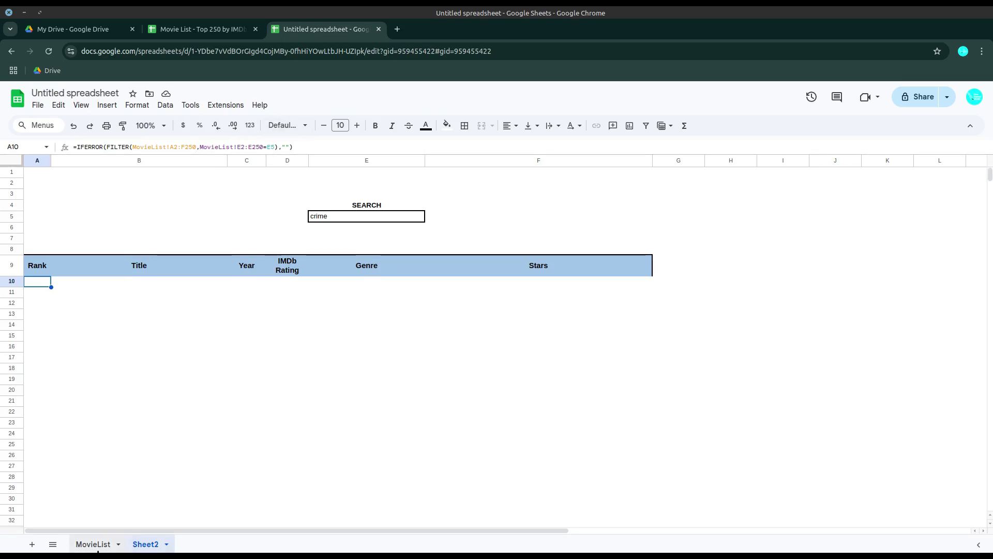
Enter =SEARCH(Sheet2!E5,E2) in cell H2 of the MovieList sheet to look for the keyword in the first movie's genre.
click(98, 545)
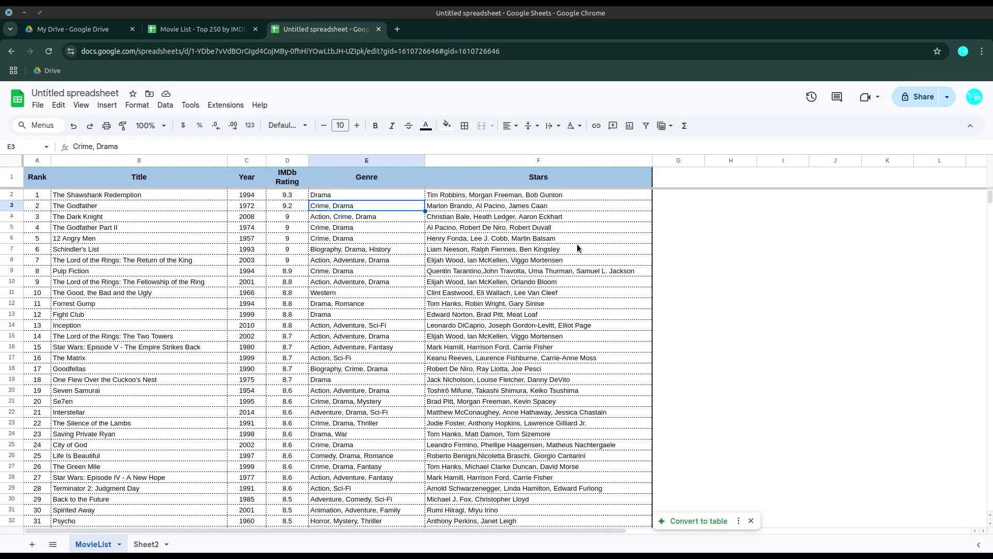
click(731, 197)
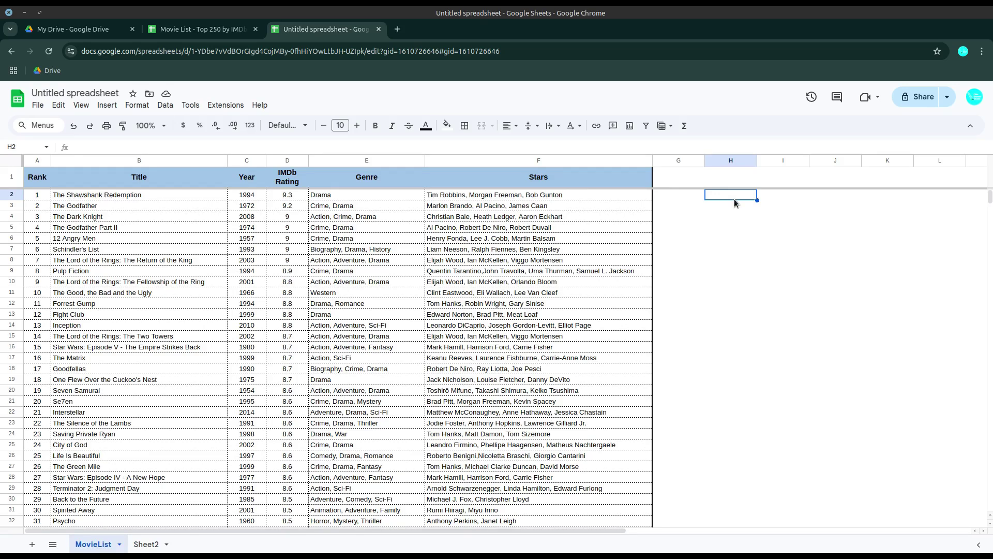
text(=search)
key(Tab)
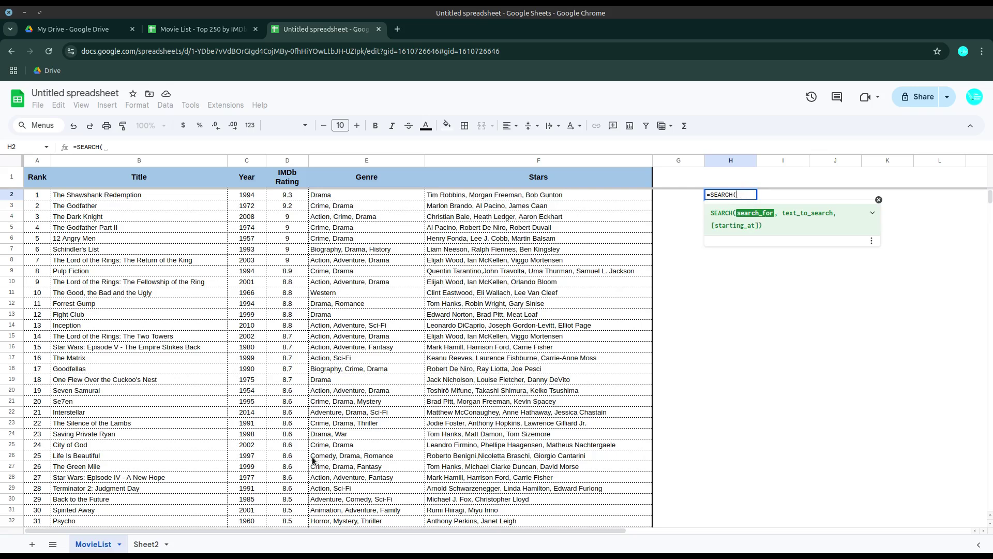
click(153, 548)
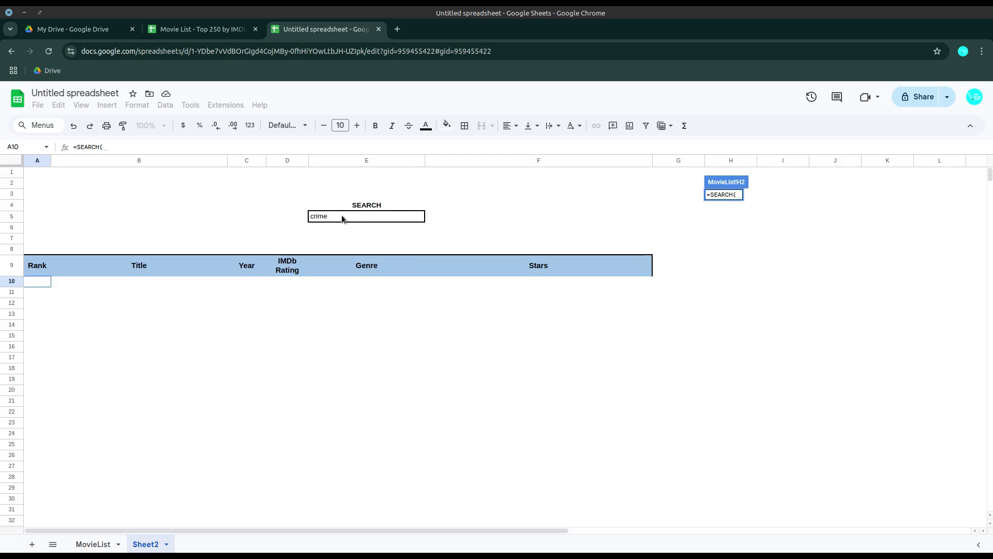
click(341, 218)
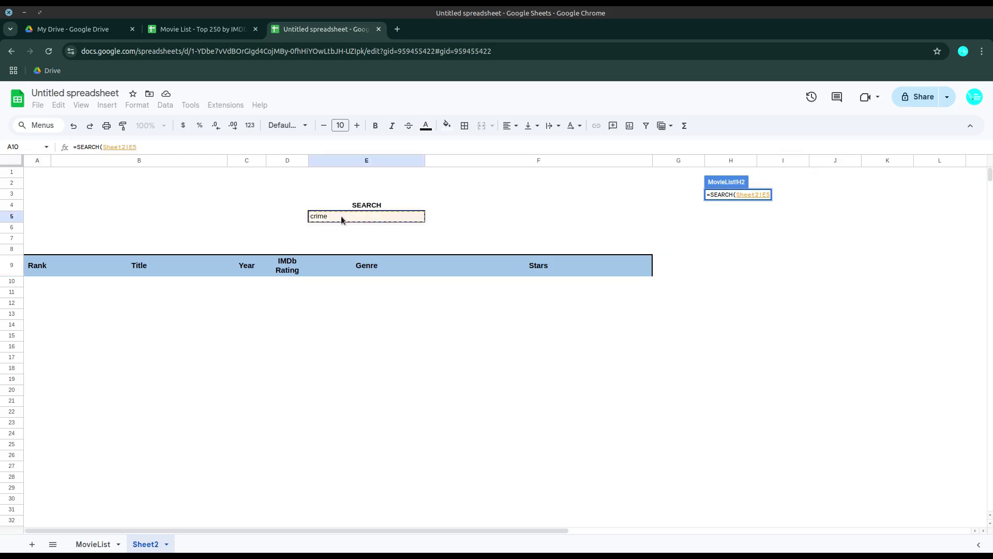
text(,)
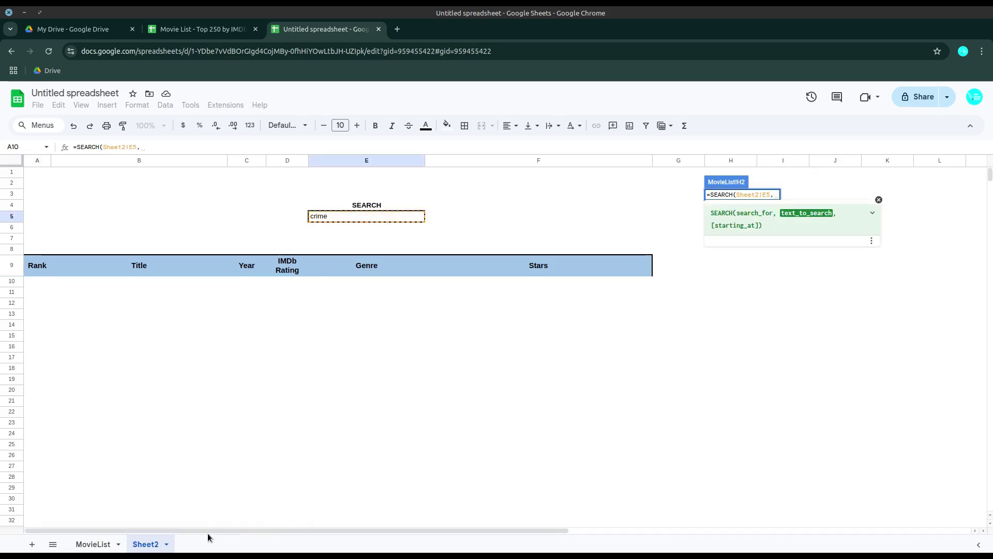
click(100, 548)
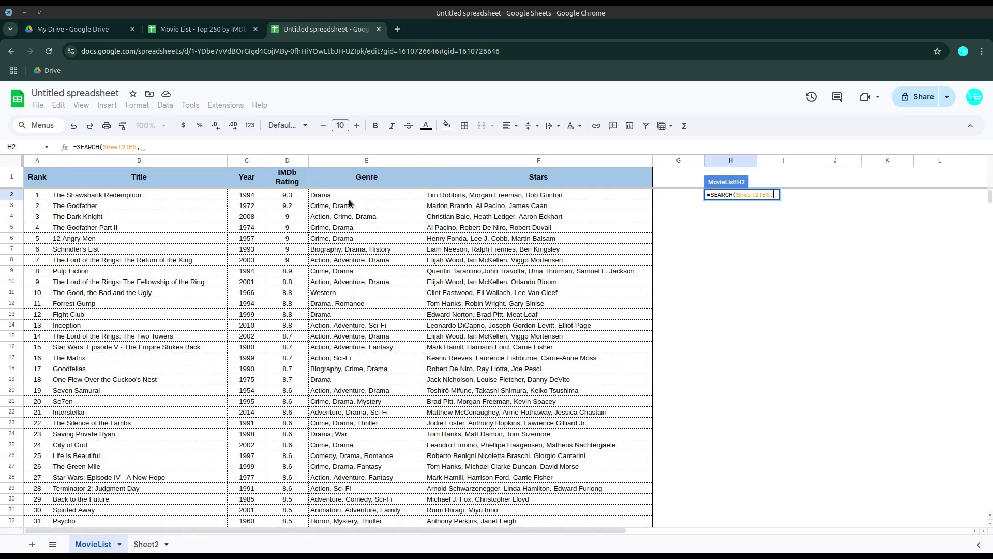
click(343, 195)
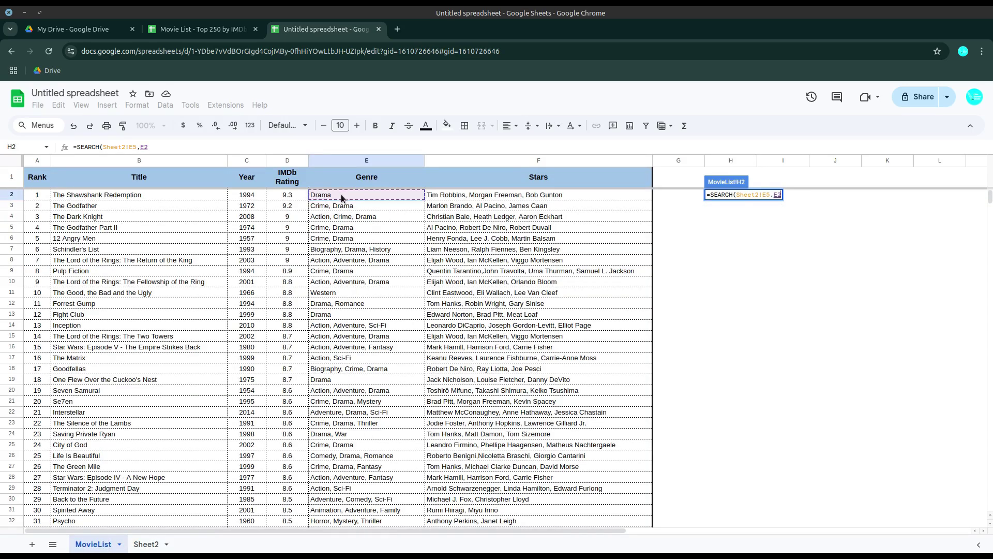
text())
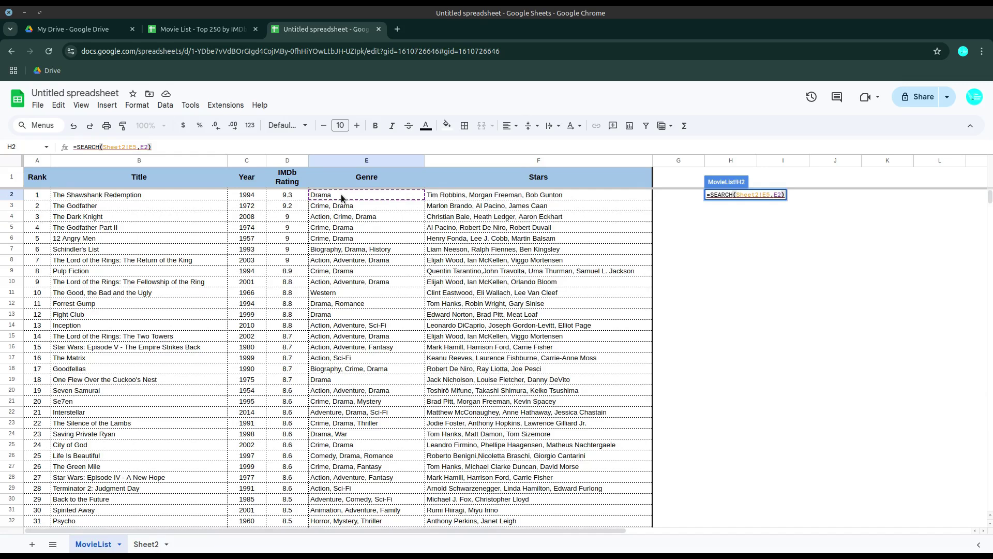
key(Return)
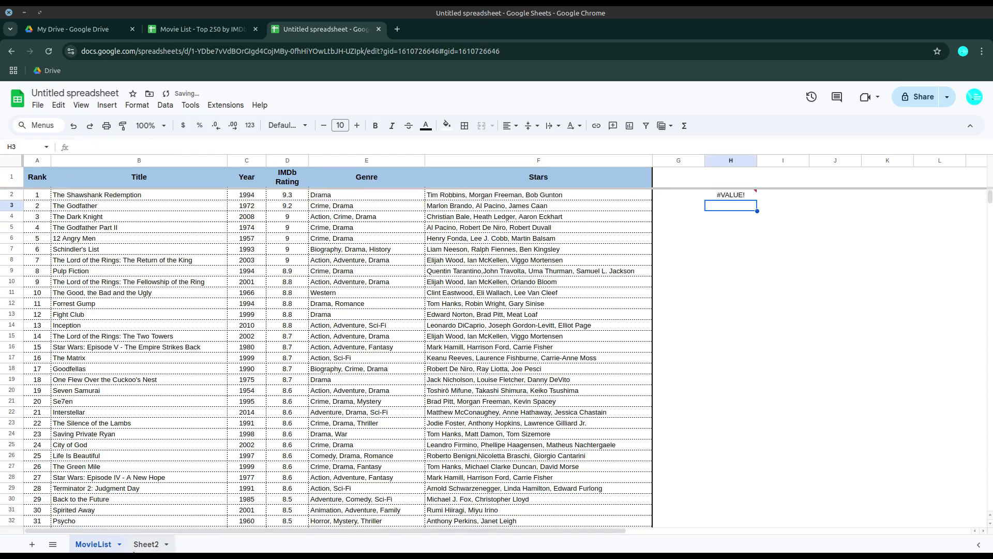
Change the search keyword in cell E5 of Sheet2 to drama.
click(146, 544)
click(328, 216)
double_click(328, 216)
text(drama)
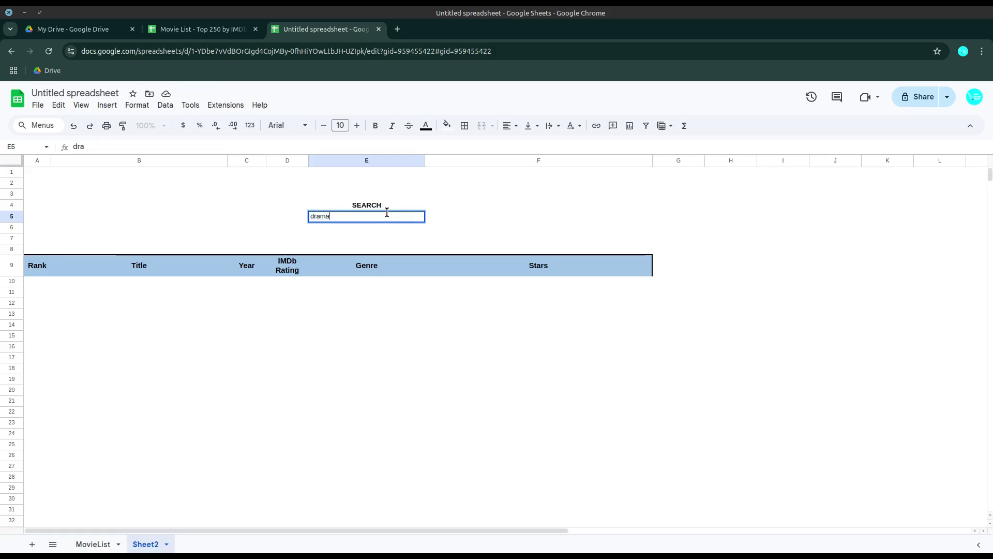
key(Return)
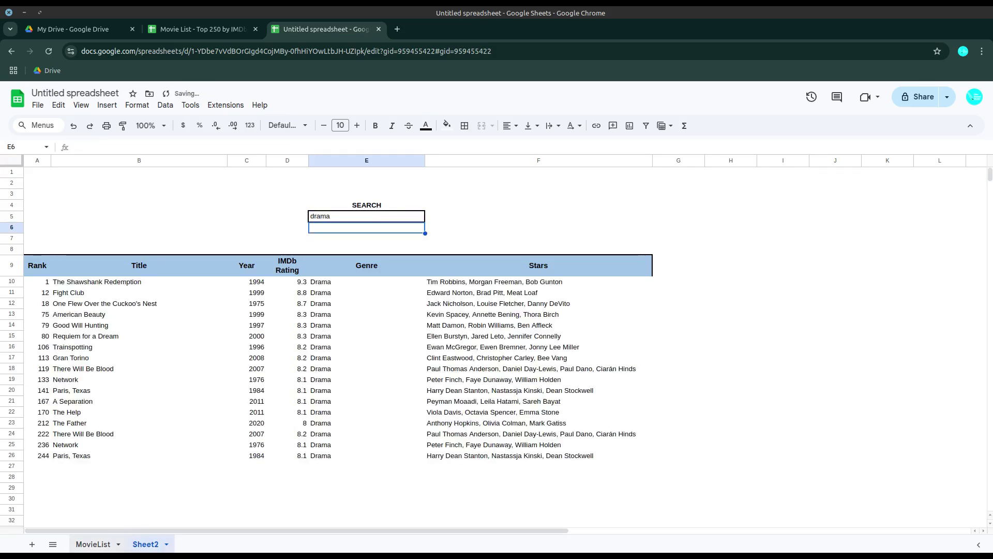
Make the search cell reference in the MovieList H2 SEARCH formula absolute, as Sheet2!$E$5.
click(94, 544)
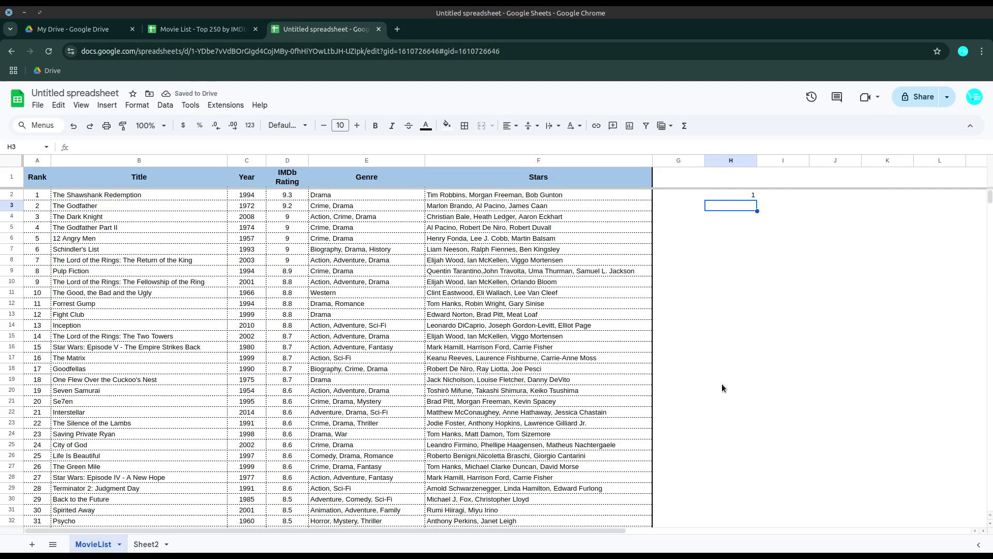
click(747, 197)
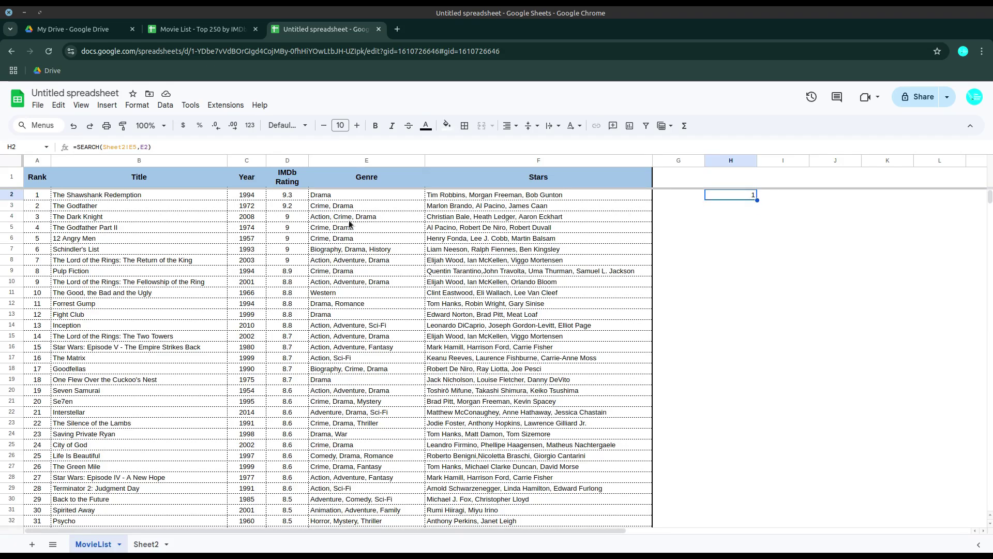
click(313, 199)
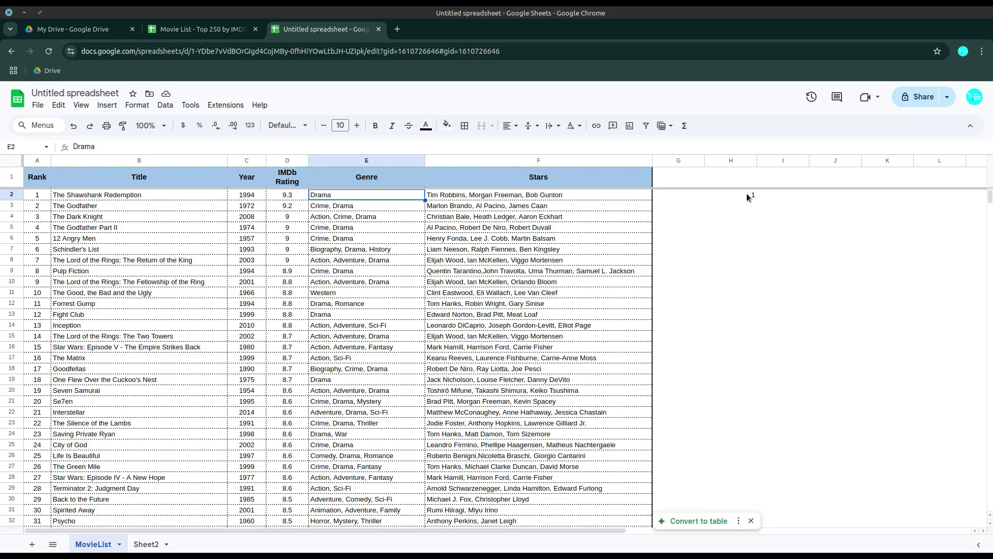
click(747, 196)
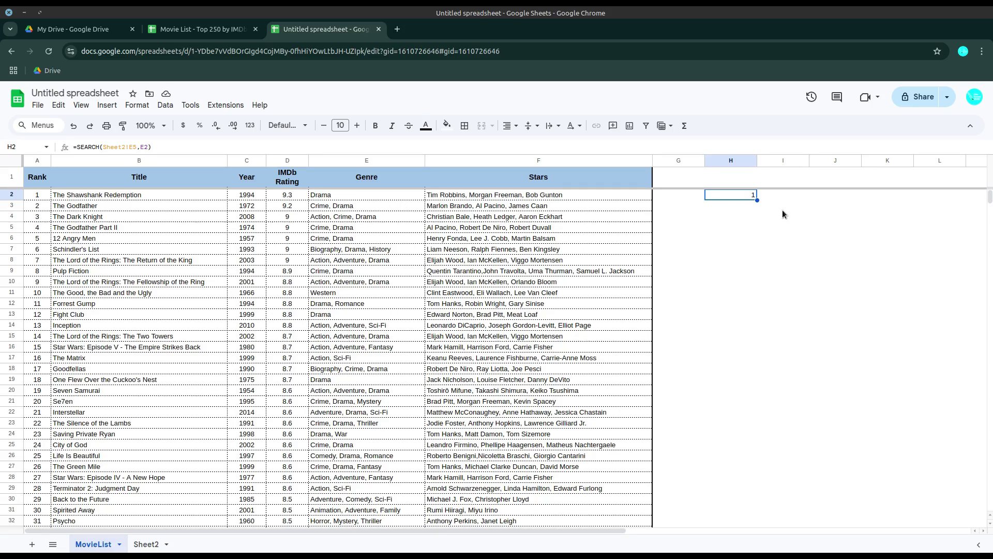
double_click(721, 194)
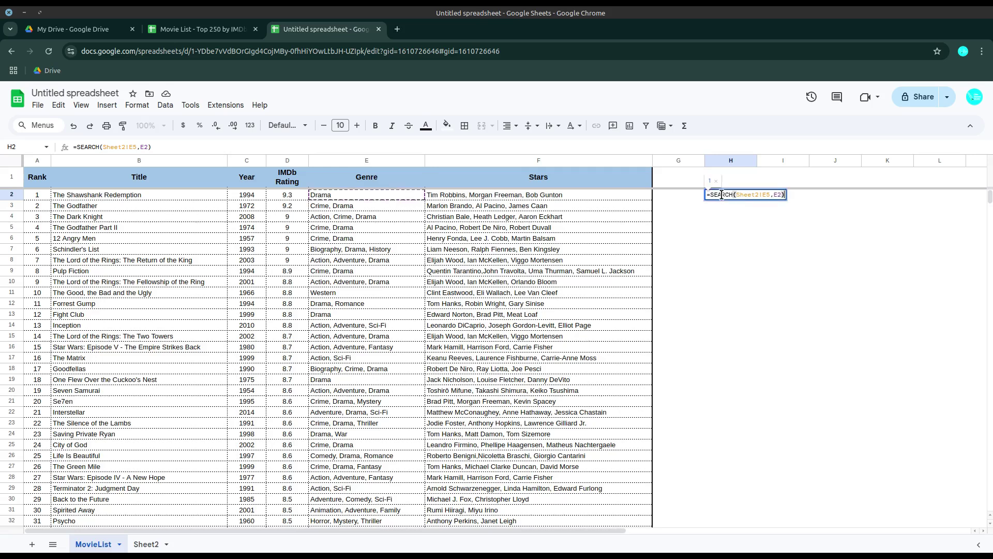
click(767, 195)
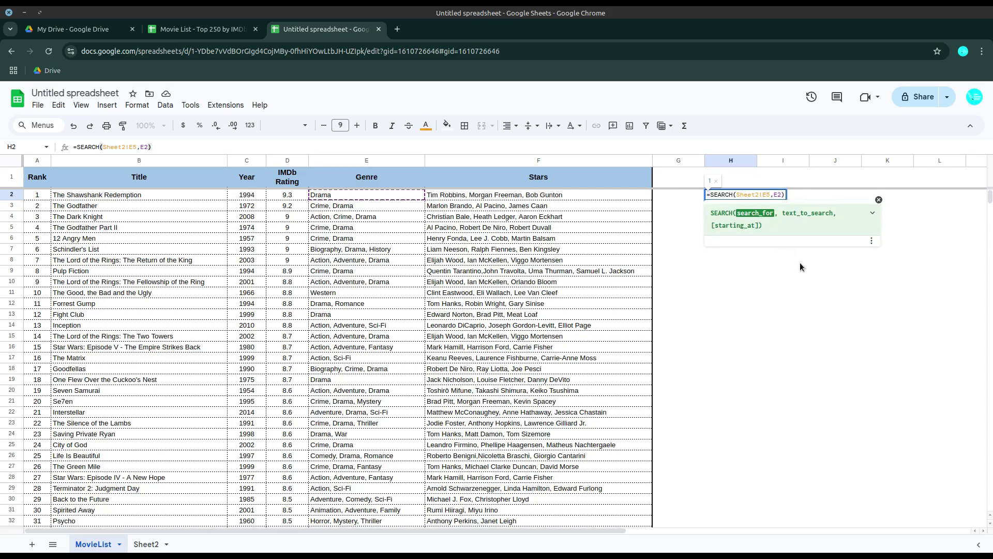
key(F4)
key(Return)
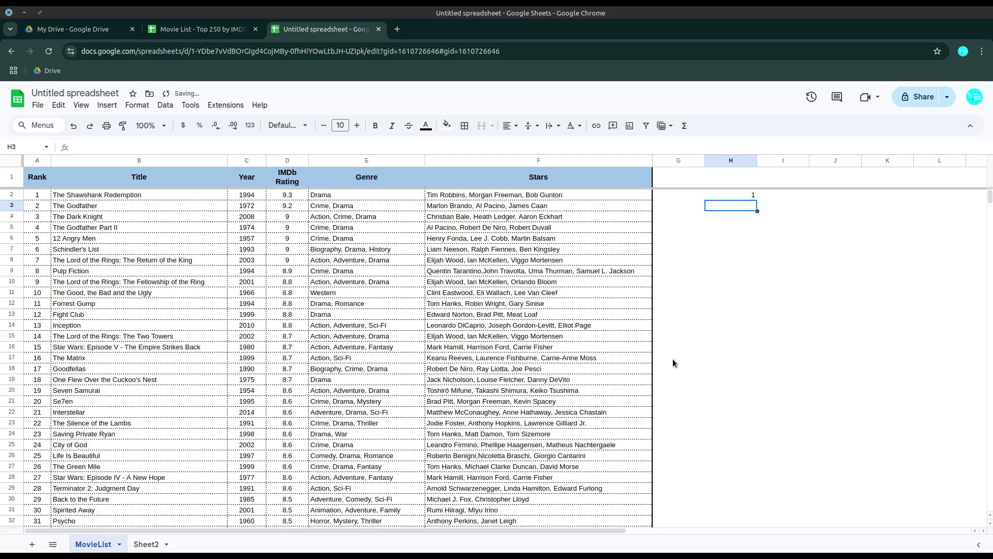
click(146, 543)
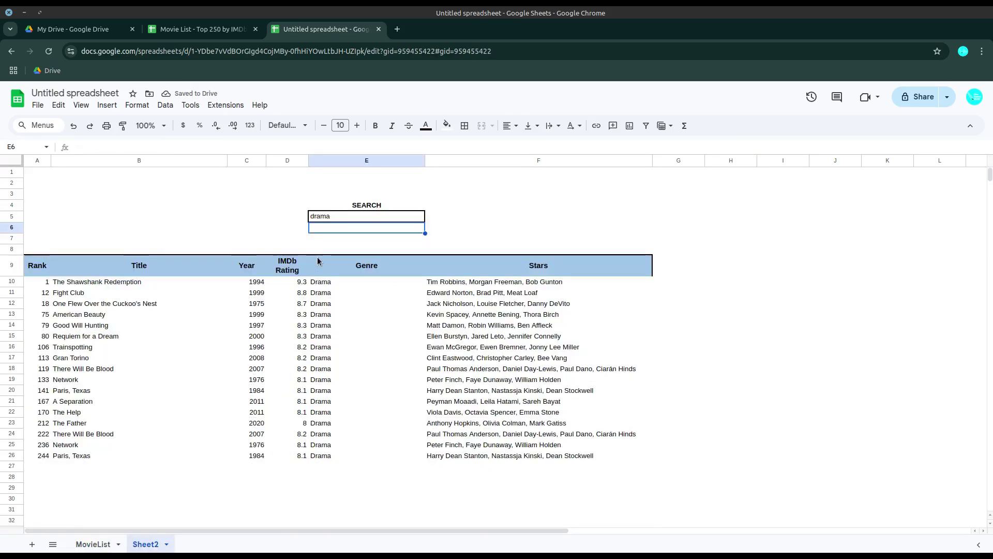
click(340, 217)
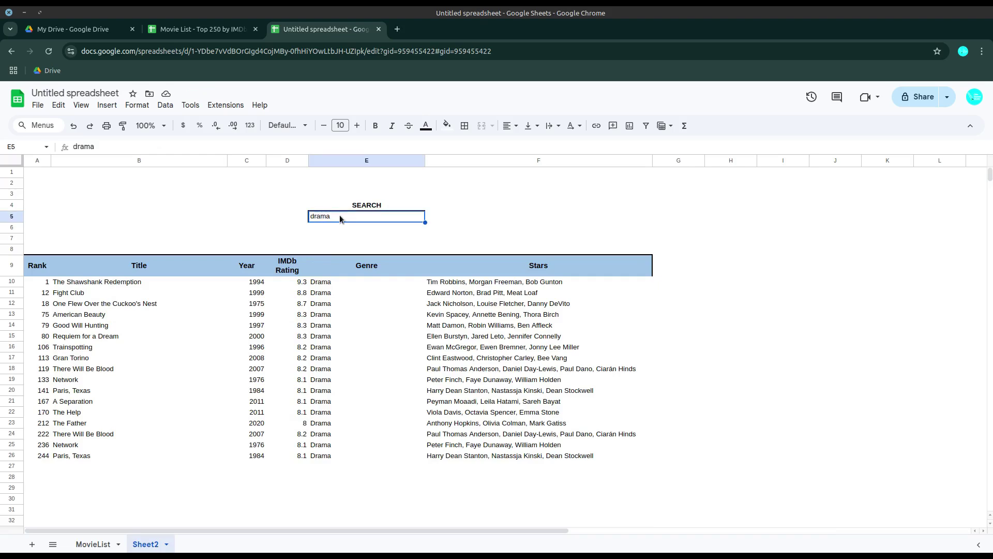
Copy the SEARCH formula from cell H2 of the MovieList sheet into H3:H250.
click(95, 544)
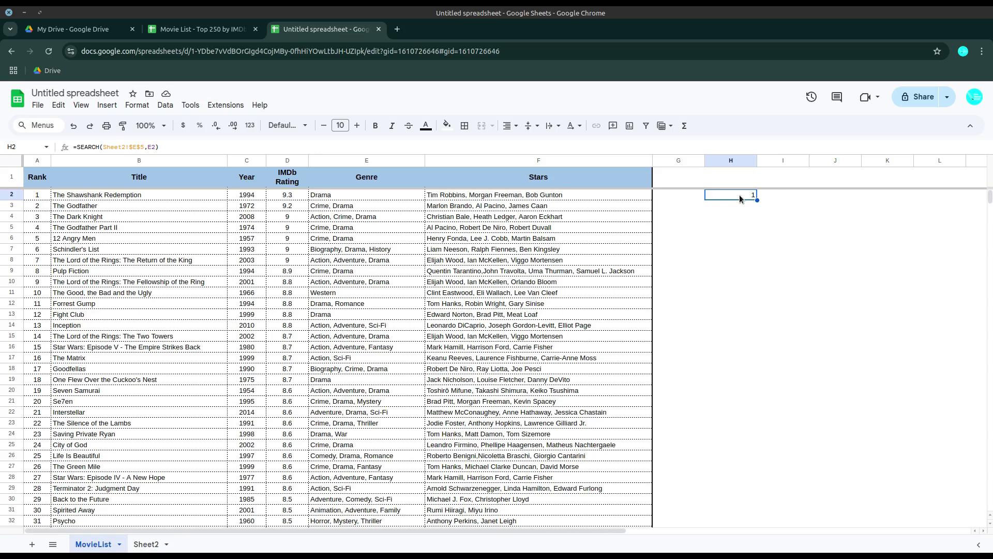
right_click(740, 195)
click(760, 193)
drag(727, 206, 756, 221)
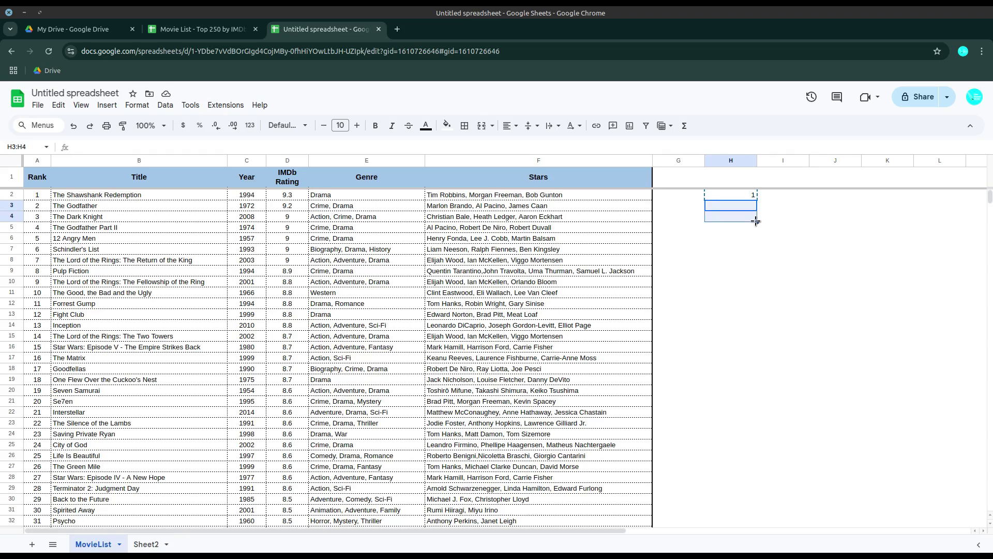
key(ctrl+j)
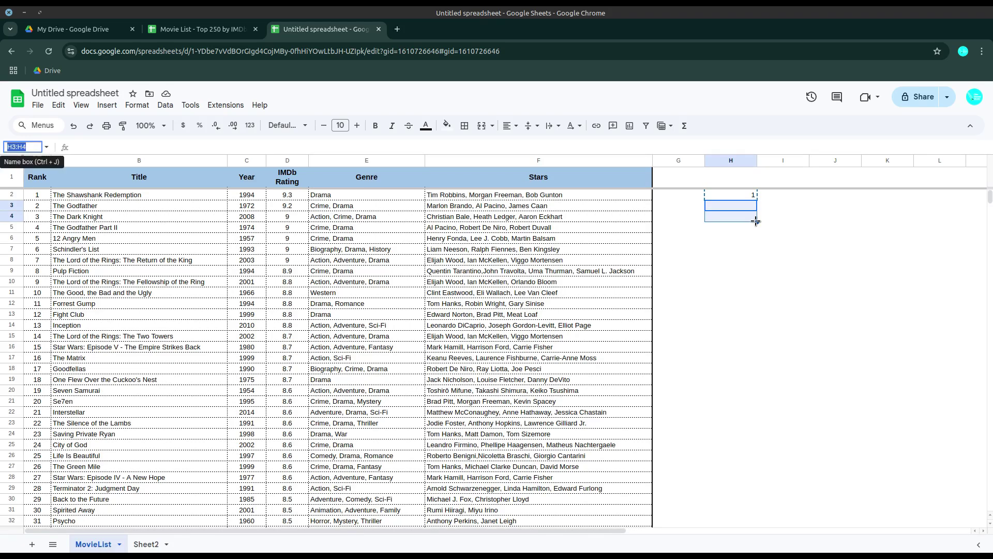
key(Right)
text(250)
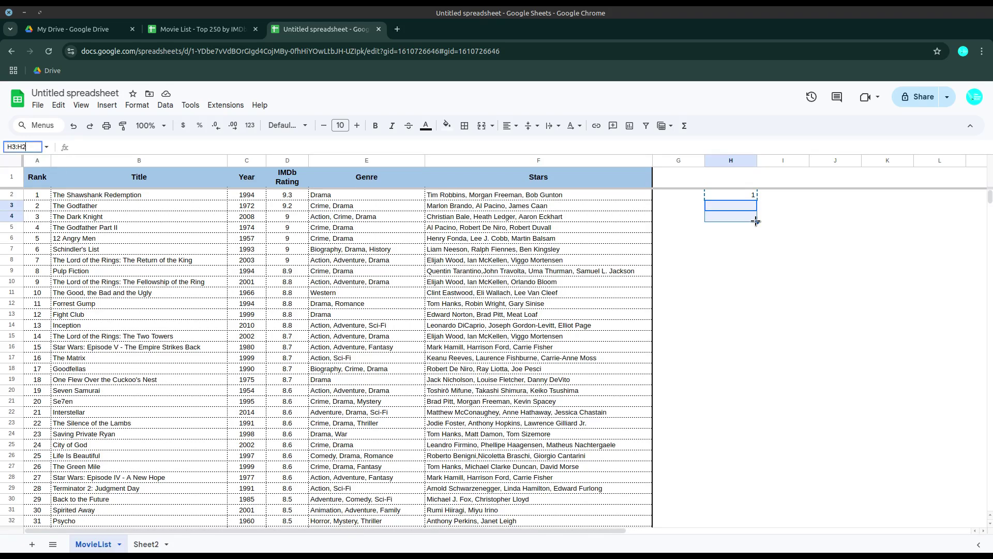
key(Return)
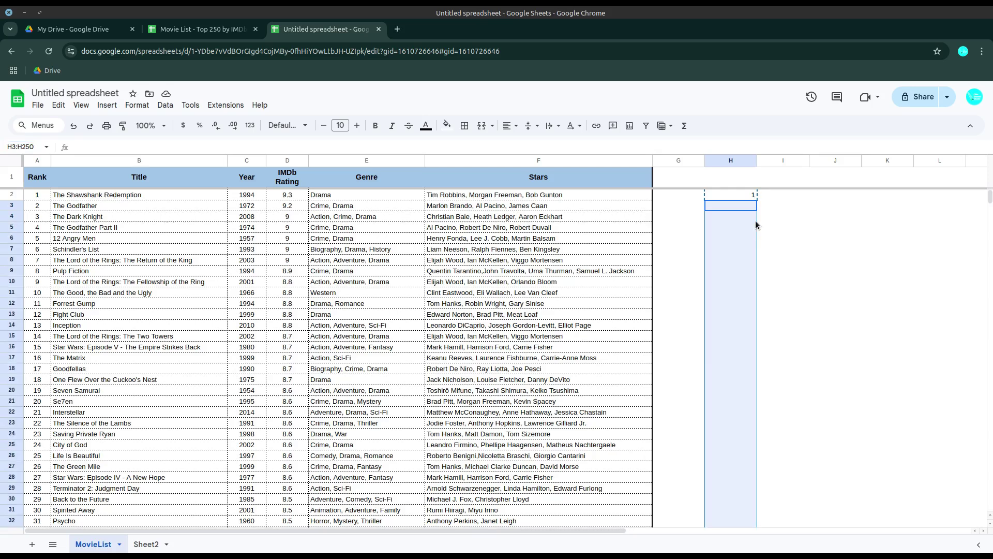
key(ctrl+v)
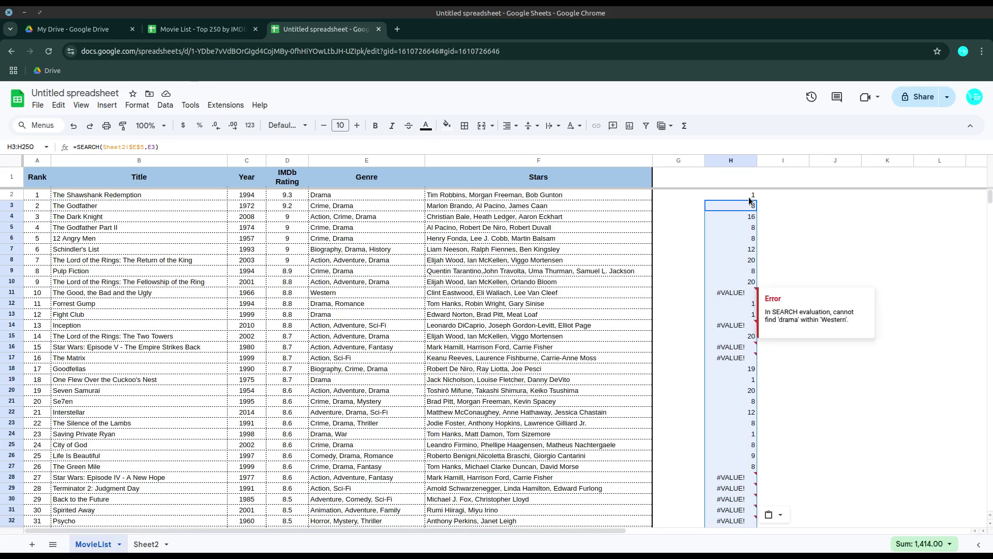
Wrap the SEARCH formula in MovieList cell H2 in IFERROR with 0 as the fallback: =IFERROR(SEARCH(Sheet2!$E$5,E2),0).
click(749, 197)
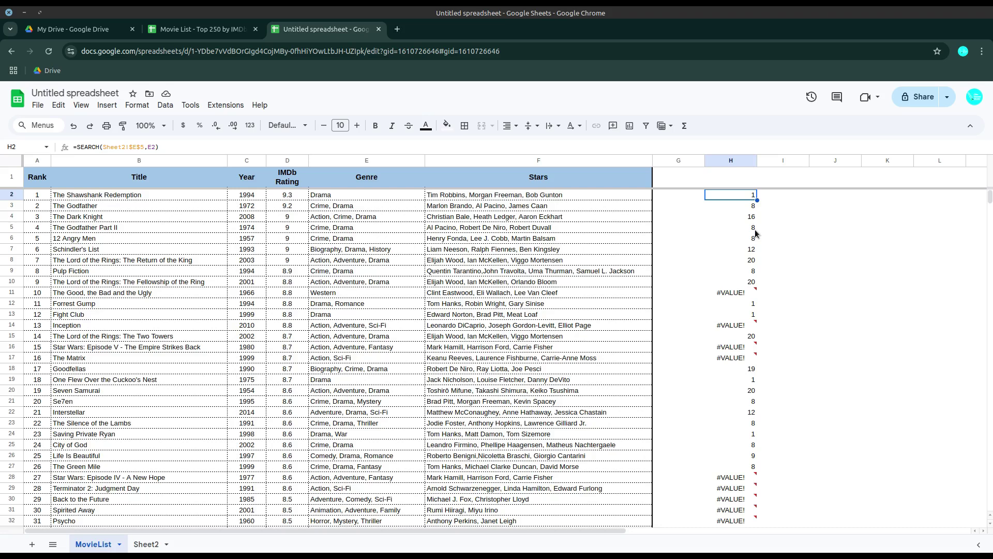
key(F2)
key(Right)
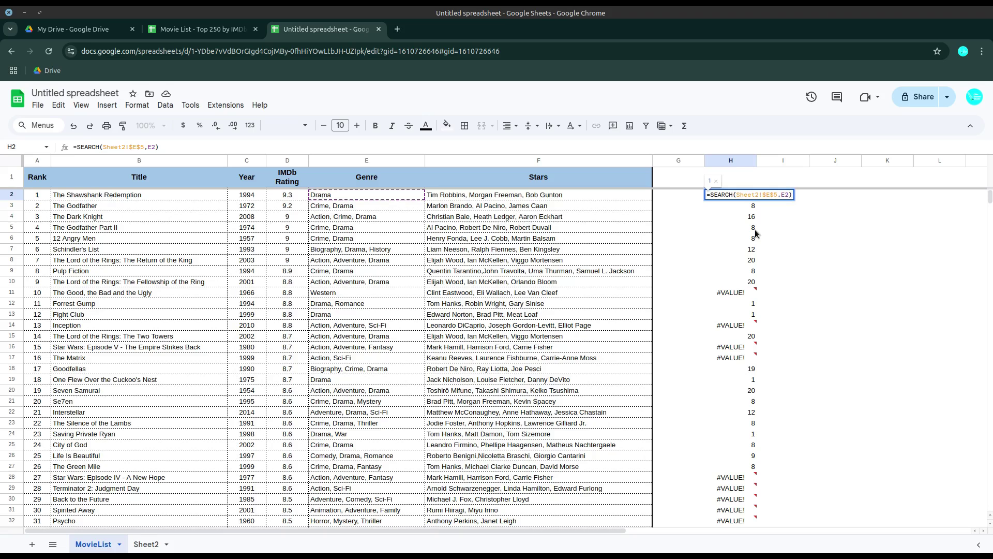
text(IFERROR)
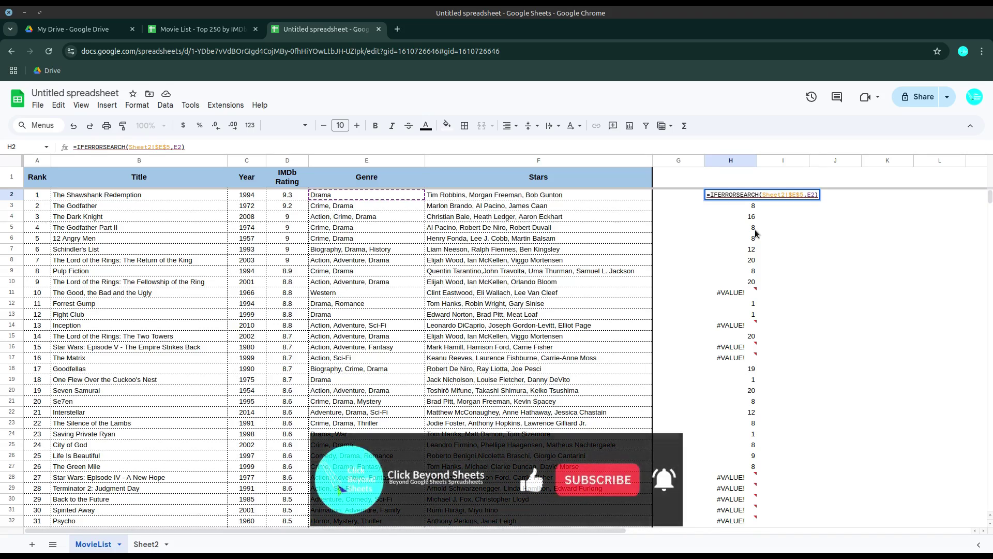
text(()
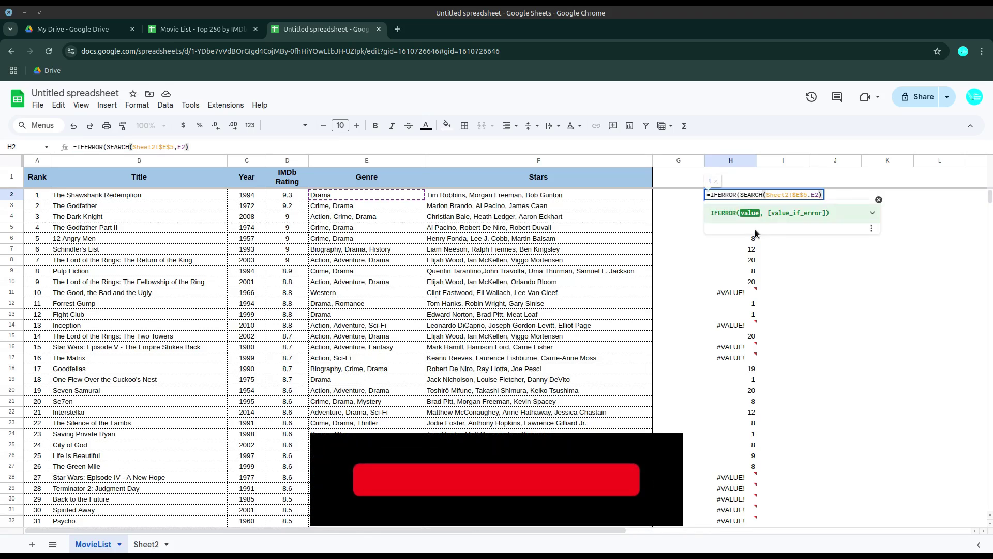
text(,0))
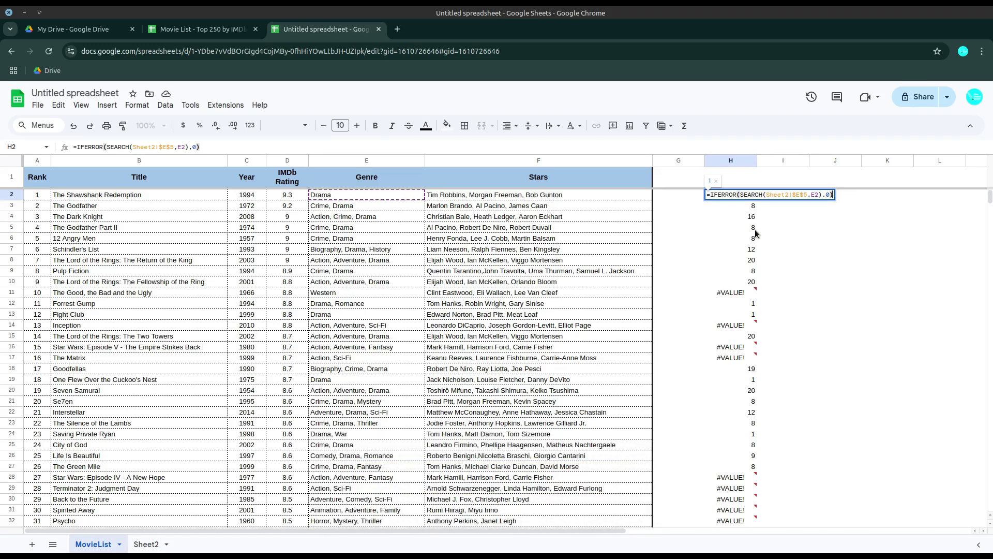
key(Return)
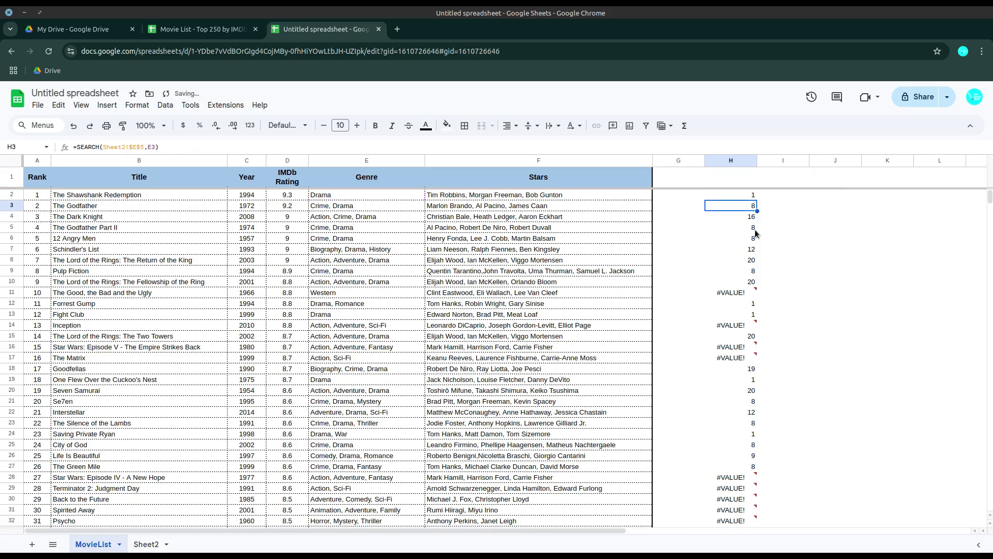
Copy the IFERROR version of the formula from MovieList cell H2 over the range H3:H250.
right_click(748, 197)
click(764, 191)
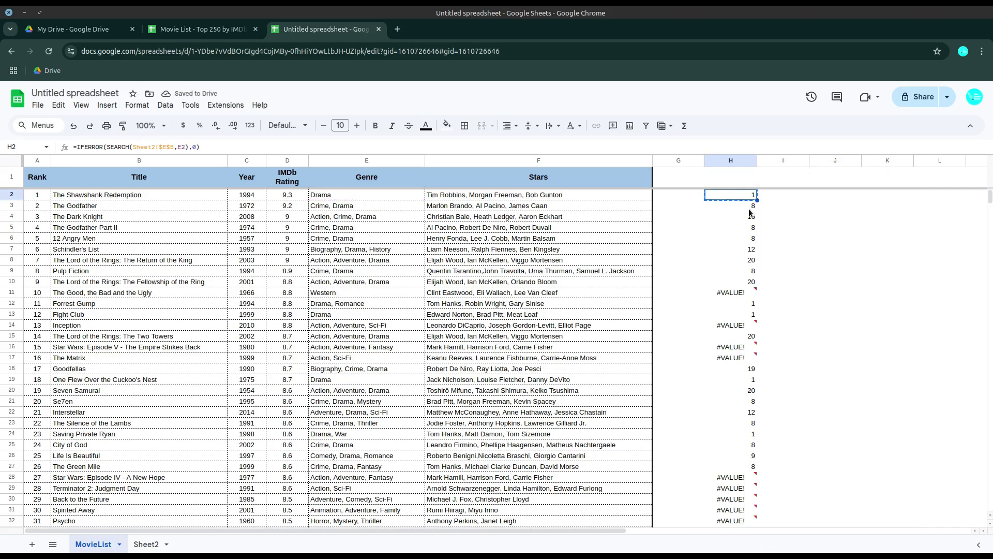
click(752, 207)
key(ctrl+shift+Down)
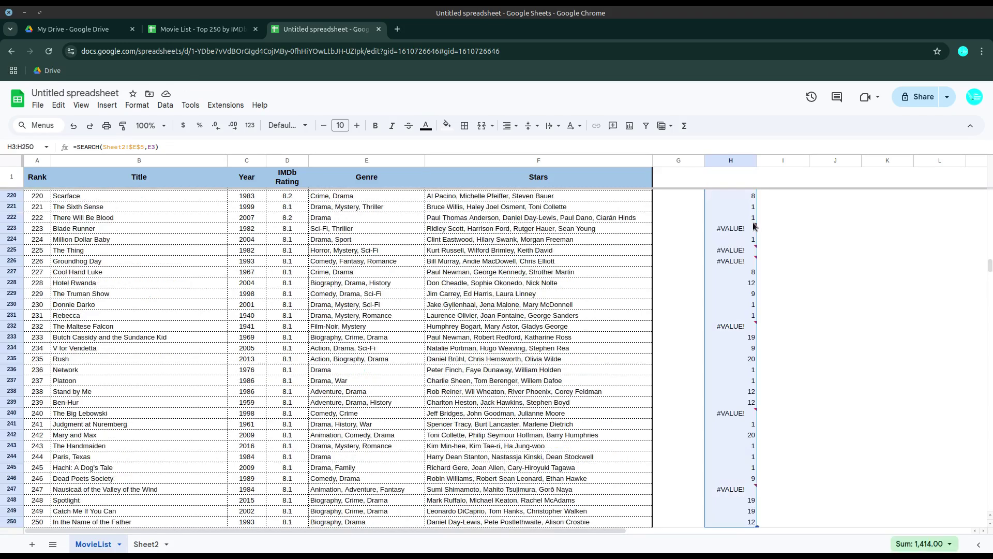
key(ctrl+v)
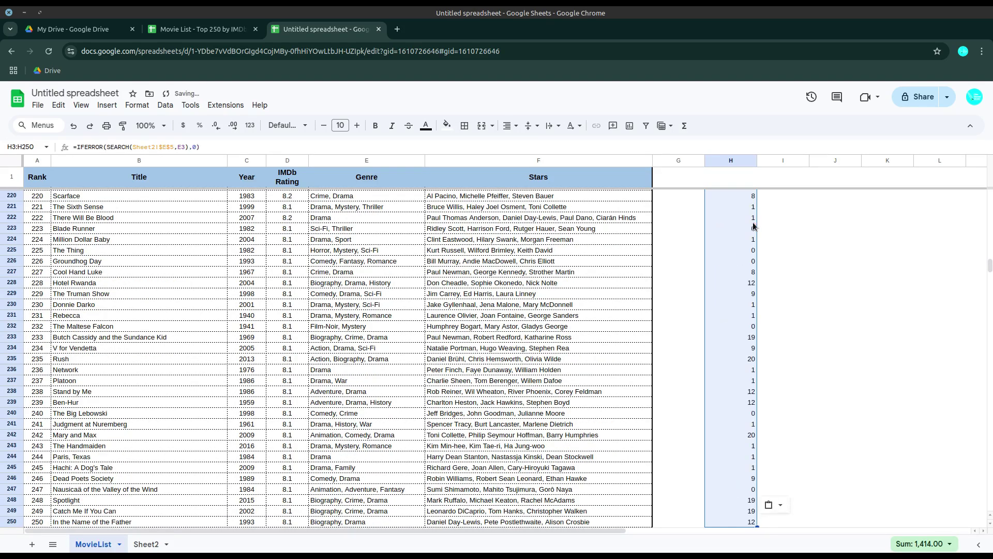
scroll(737, 307, up, 6)
scroll(737, 307, up, 20)
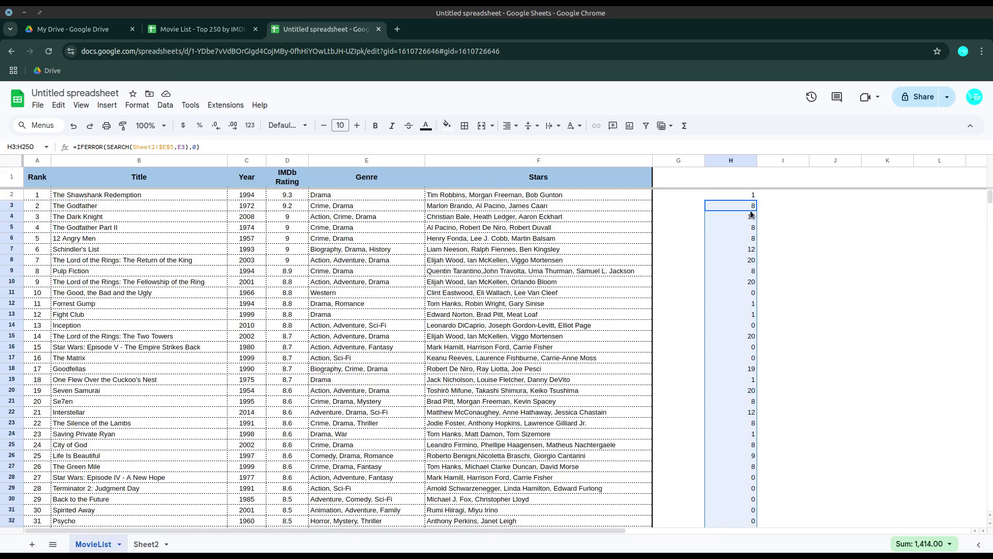
Compare the search position in MovieList cell H3 with the genre text in E3, leaving the cell unedited.
click(754, 208)
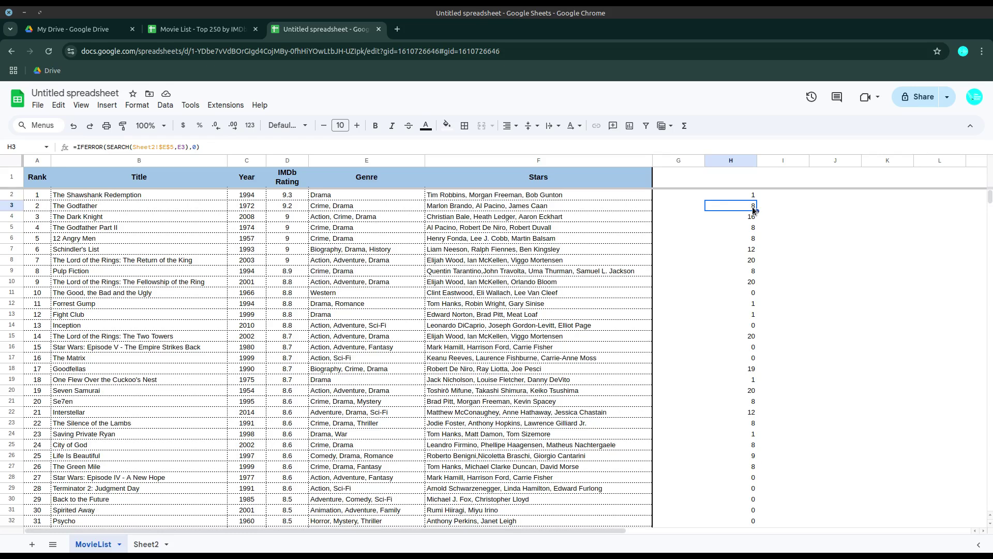
double_click(314, 206)
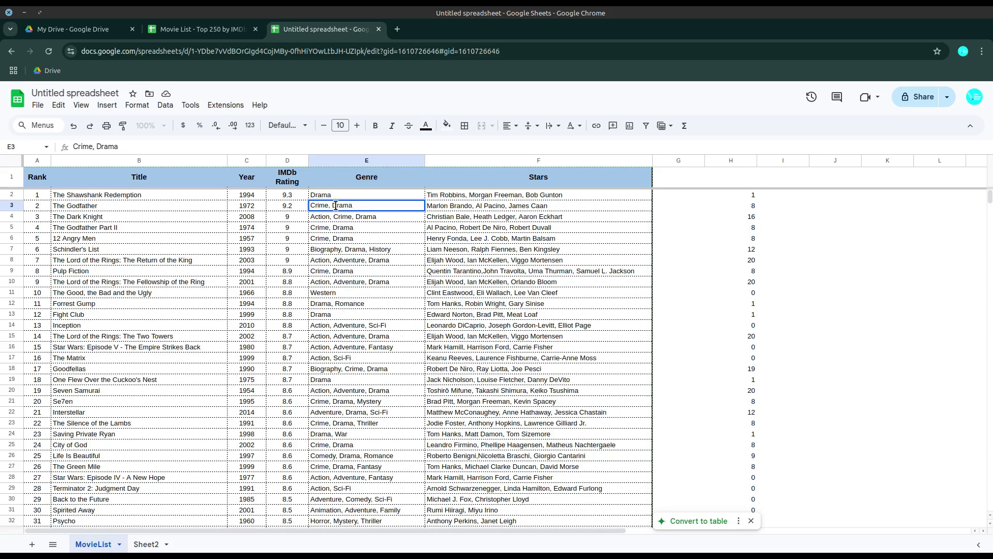
key(Escape)
key(Escape)
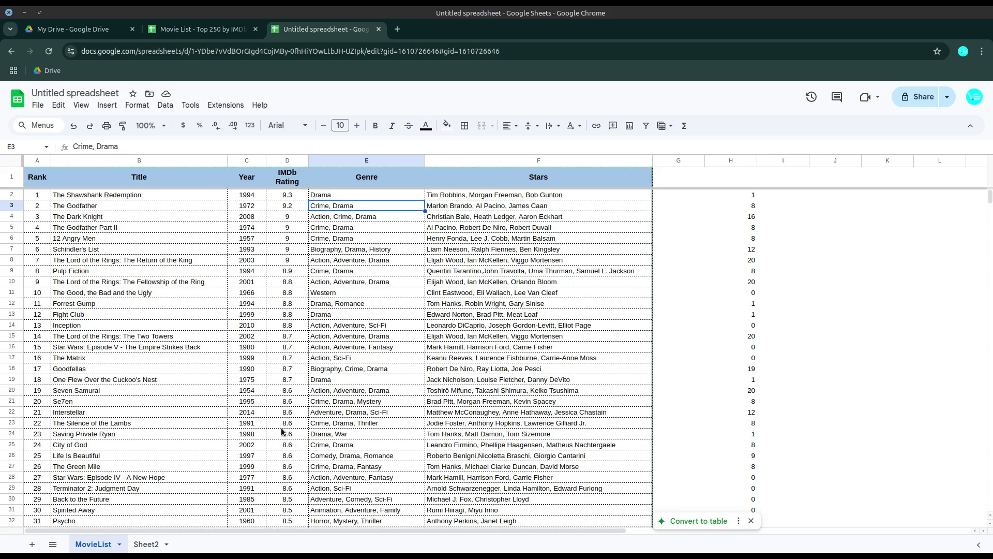
Change the FILTER condition in Sheet2 cell A10 to MovieList!H2:H250>0.
click(145, 545)
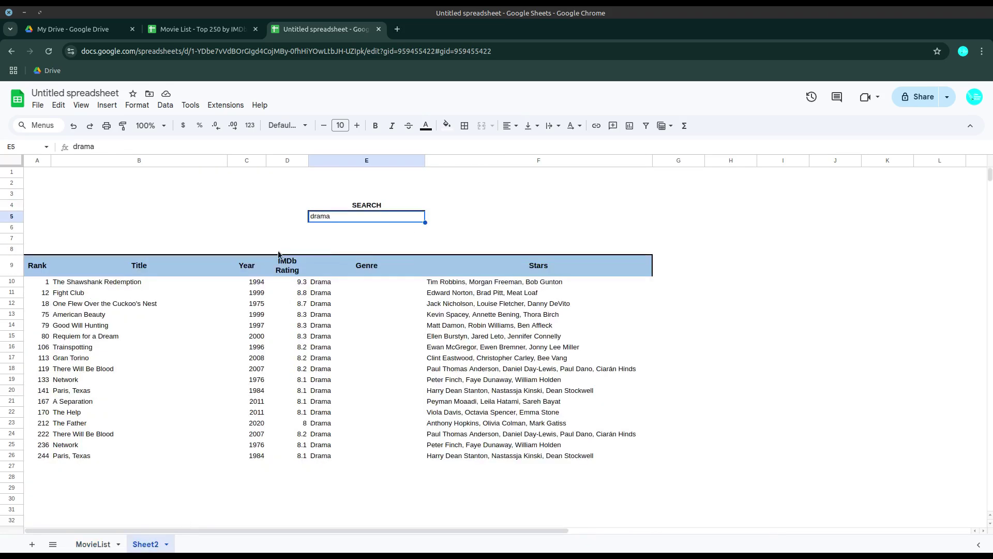
click(38, 284)
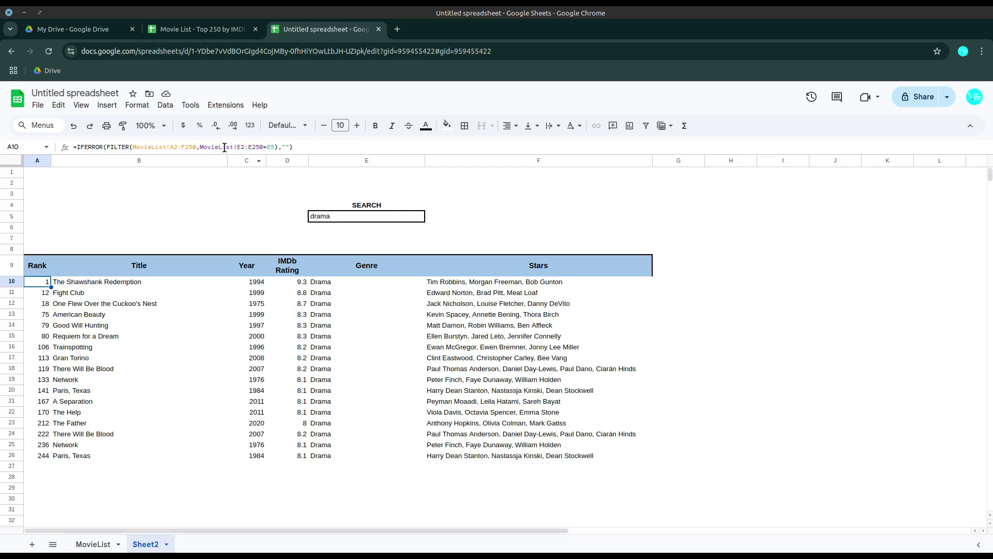
click(98, 544)
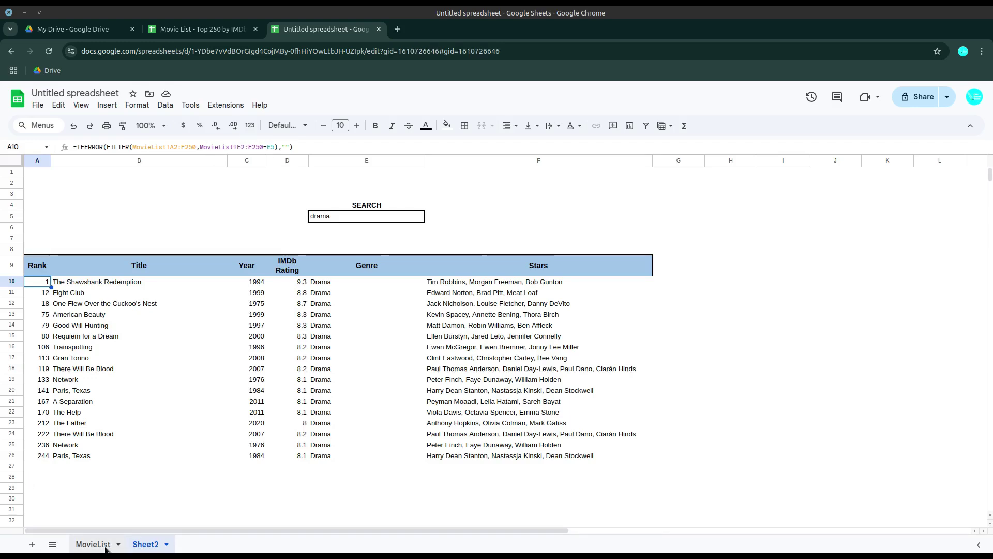
click(730, 194)
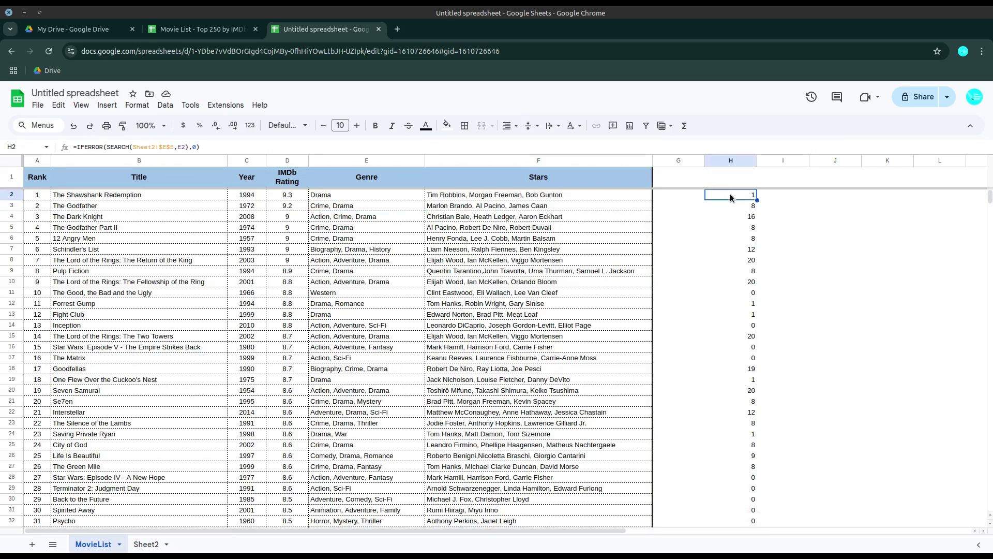
click(143, 545)
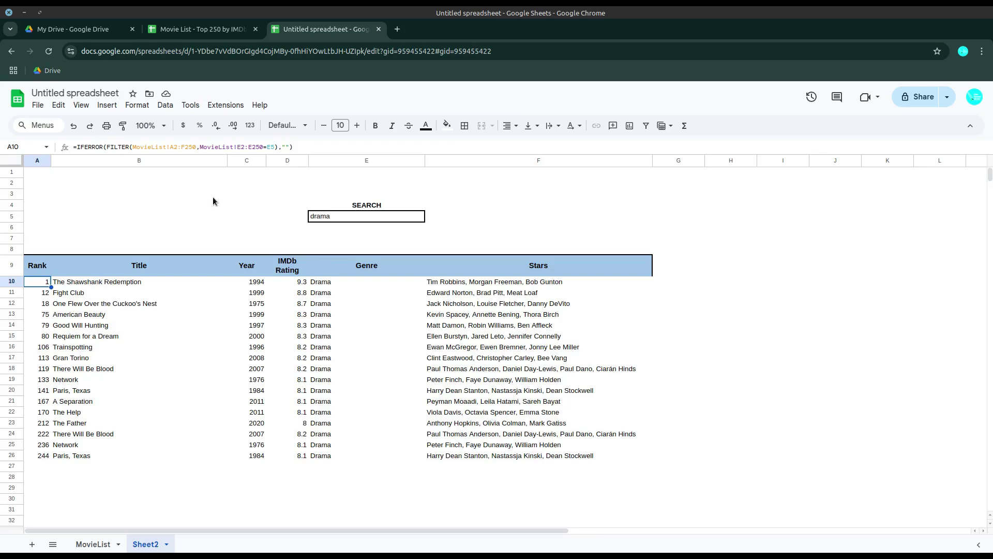
key(F2)
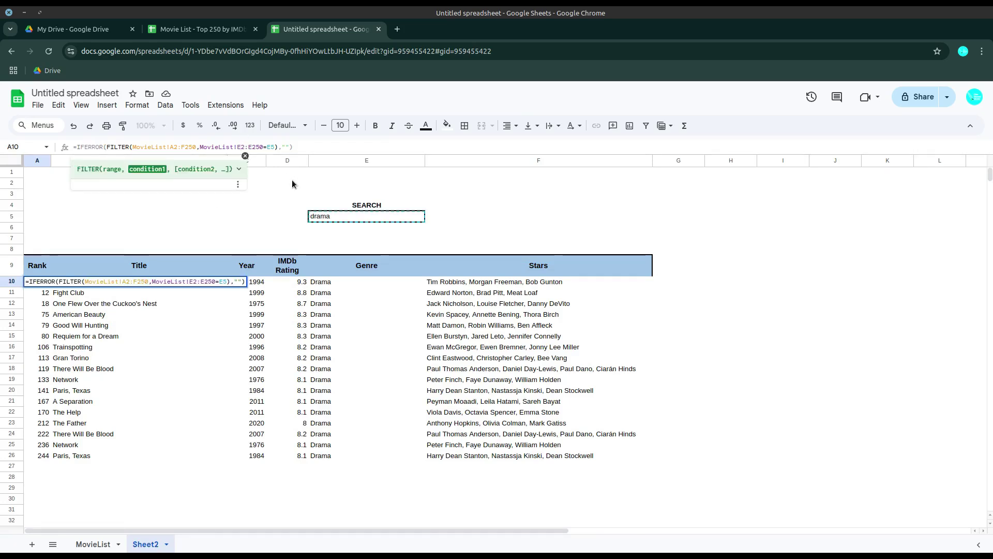
key(BackSpace)
text(h)
key(BackSpace)
text(h)
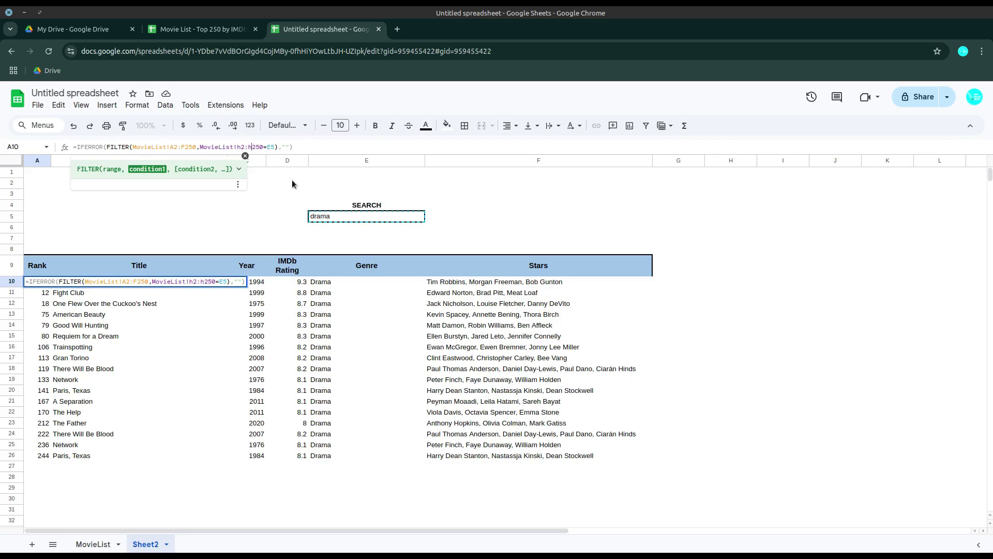
key(shift+Right)
key(shift+Right)
key(shift+Right)
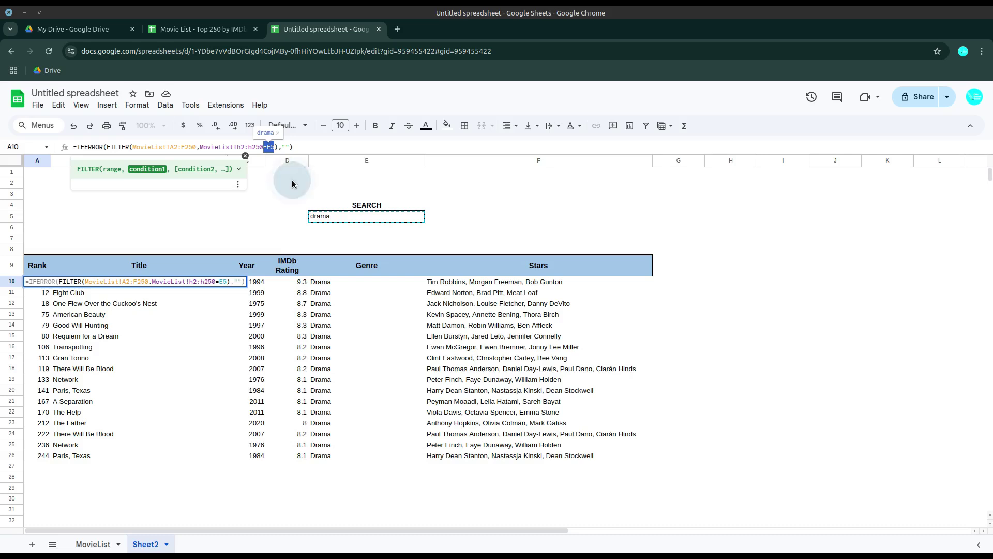
text(>0)
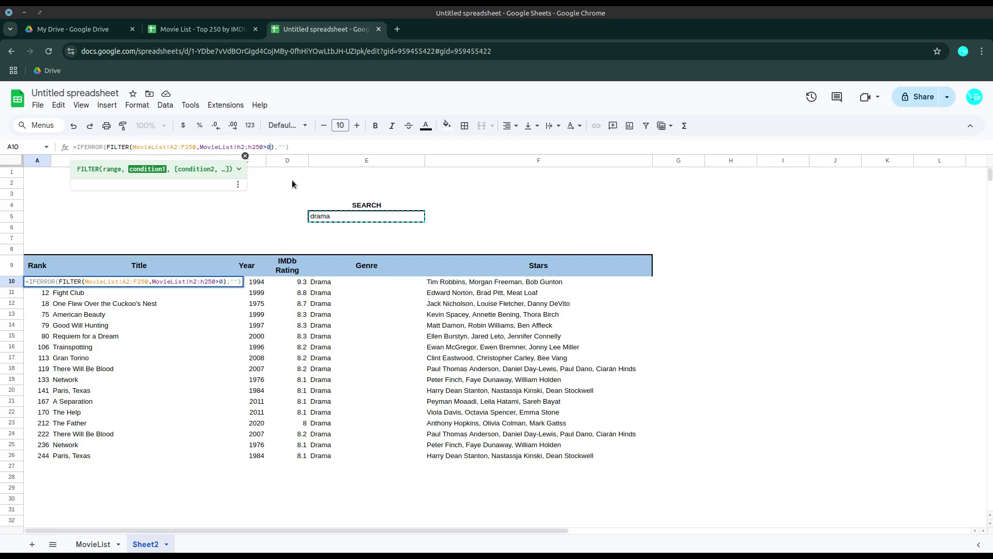
key(Return)
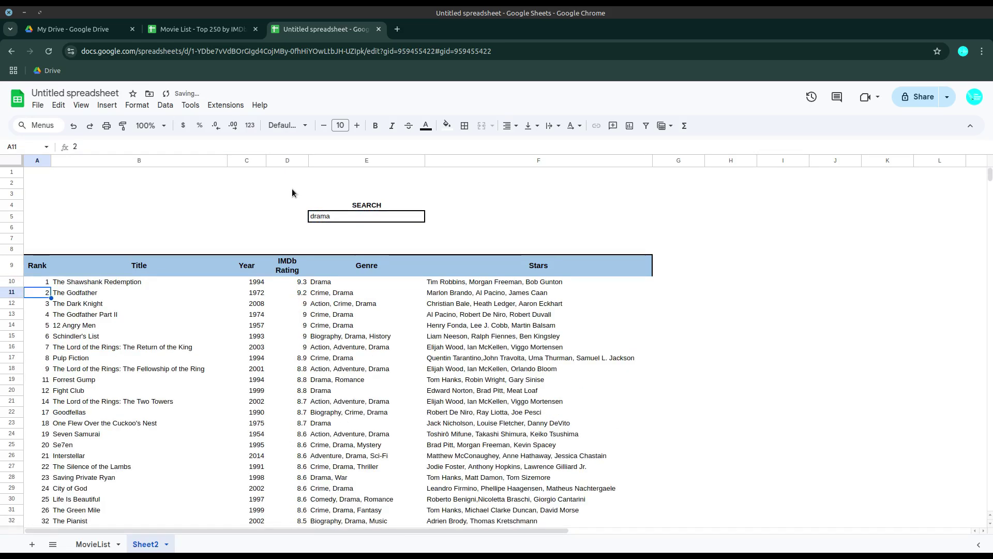
Compare column H of the MovieList sheet with the filtered results and the keyword cell E5 on Sheet2.
click(95, 544)
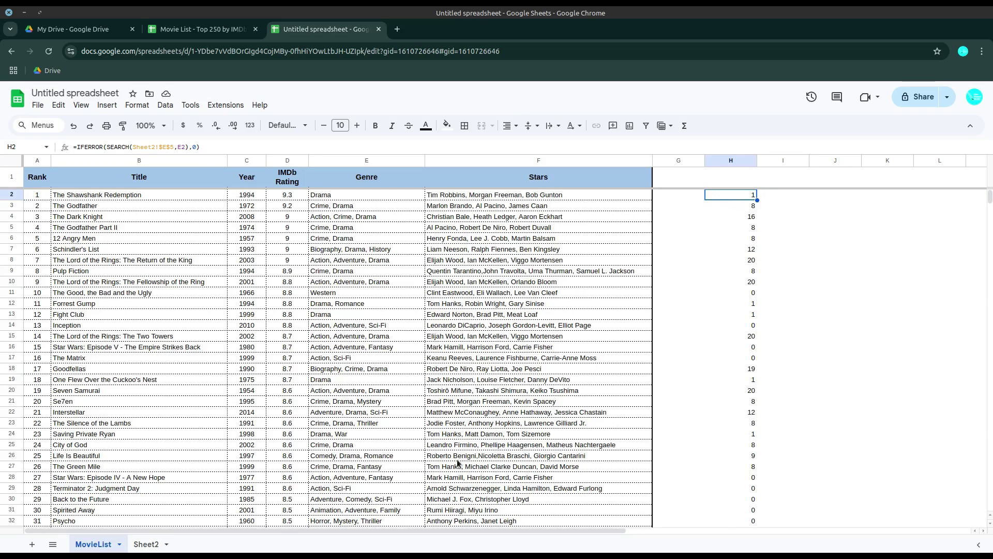
click(166, 542)
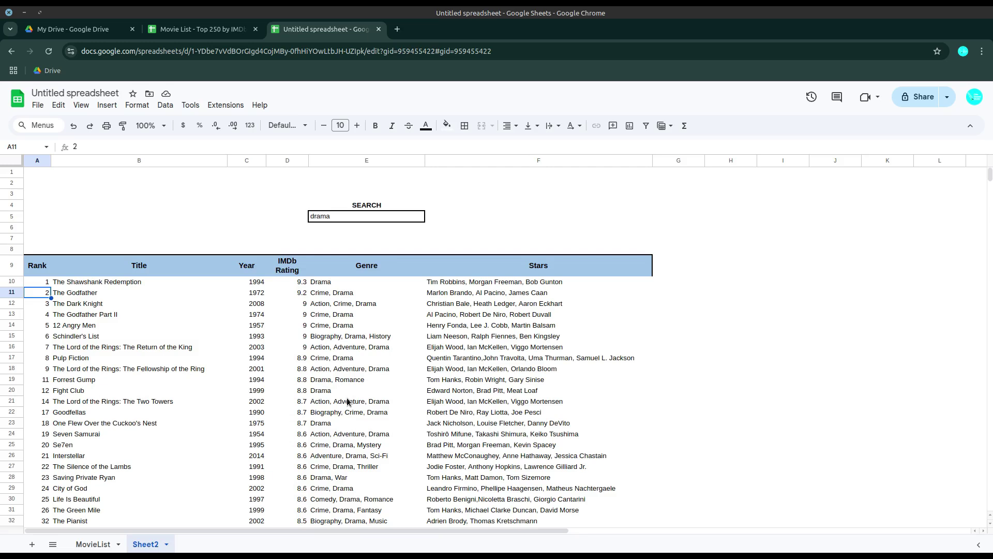
click(321, 217)
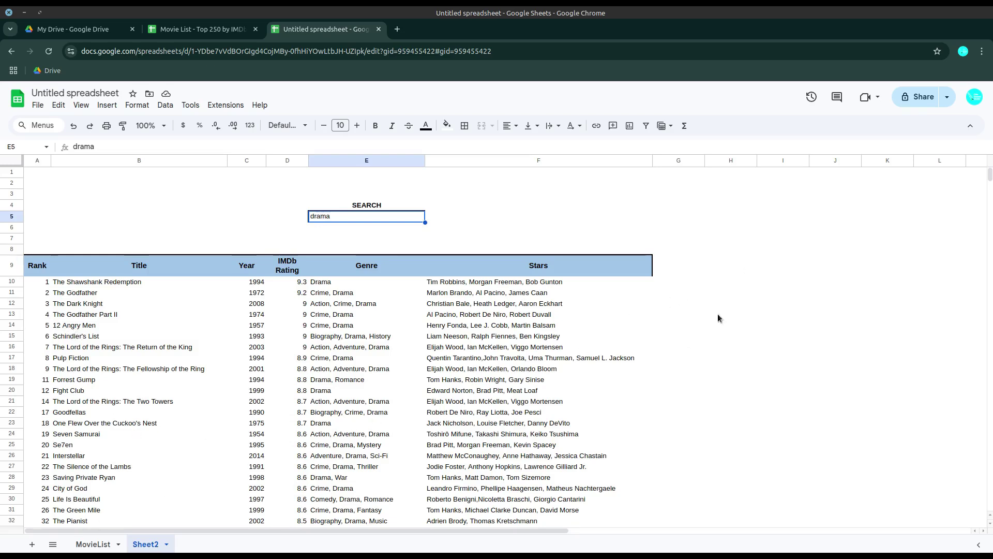
Add a new sheet and enter 2, 5 and 6 in cells C4 to C6.
click(32, 544)
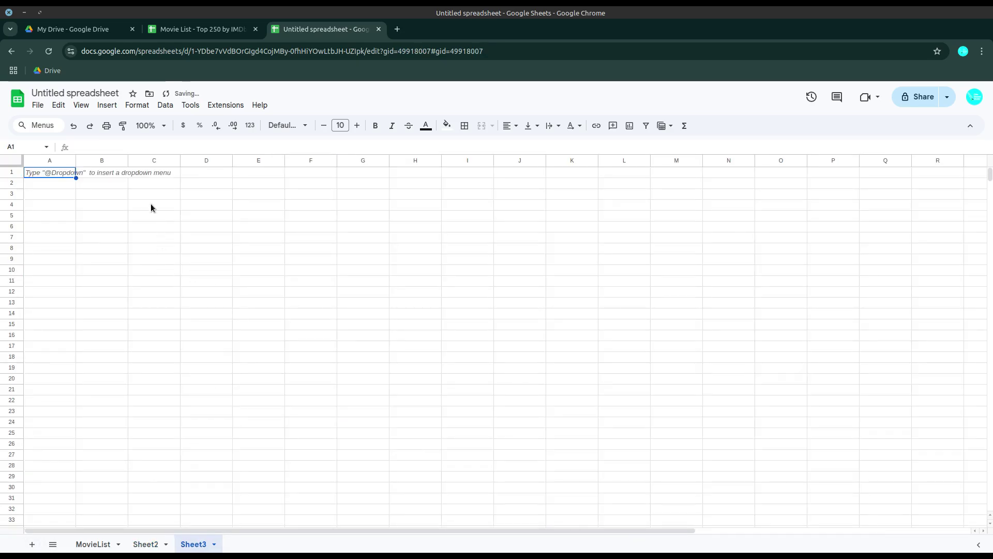
click(151, 206)
text(2)
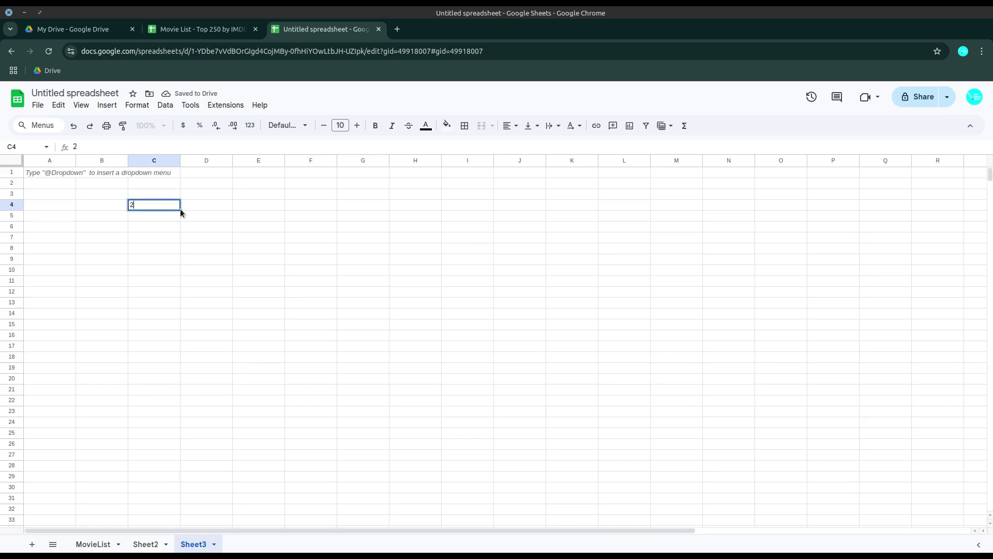
key(Return)
text(5)
key(Return)
text(6)
key(Return)
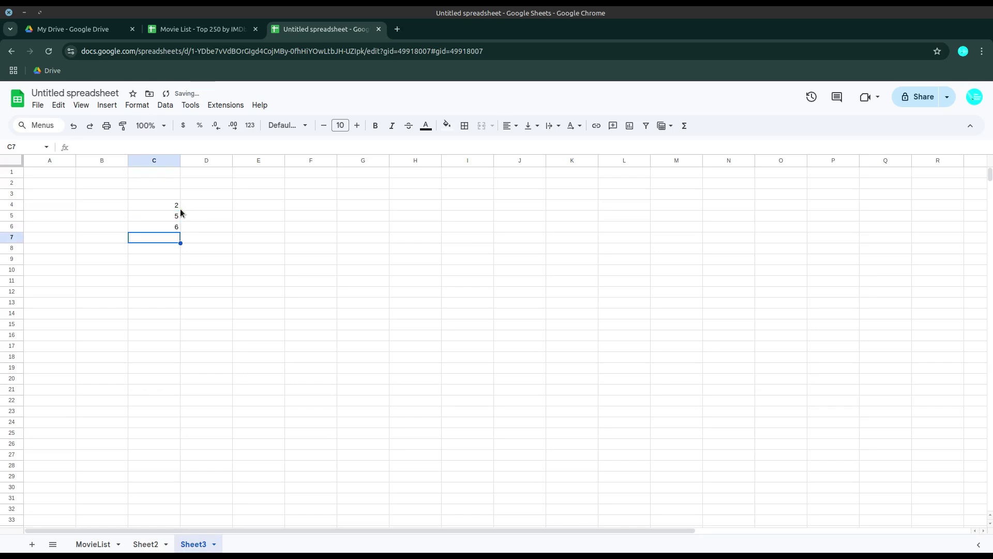
Enter the conditions >2 in cell D4 and <5 in cell D5 beside the sample numbers.
key(Up)
key(Up)
key(Up)
key(Right)
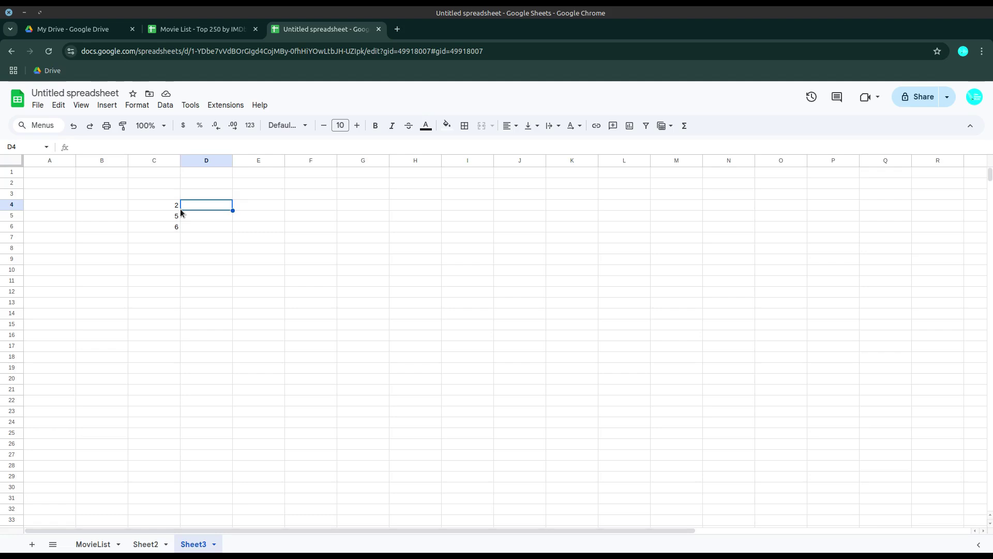
text(>2)
key(Return)
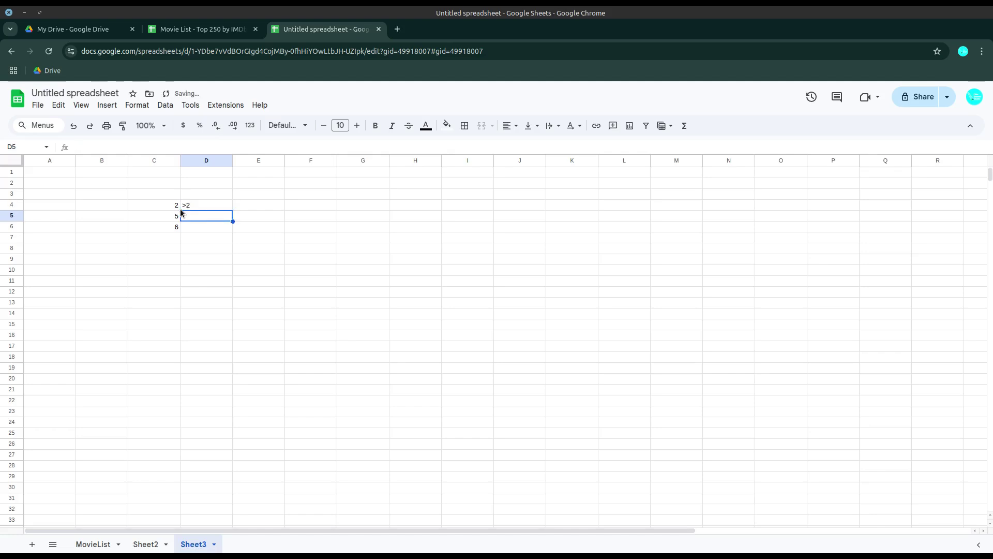
text(<5)
key(Return)
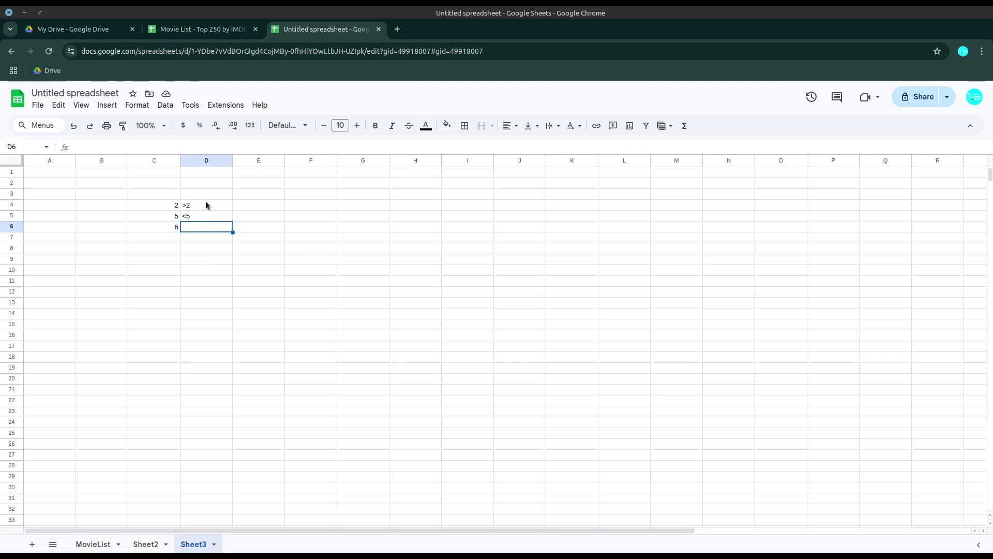
Label cell E4 as AND and enter the test value 4 in cell F4.
click(247, 206)
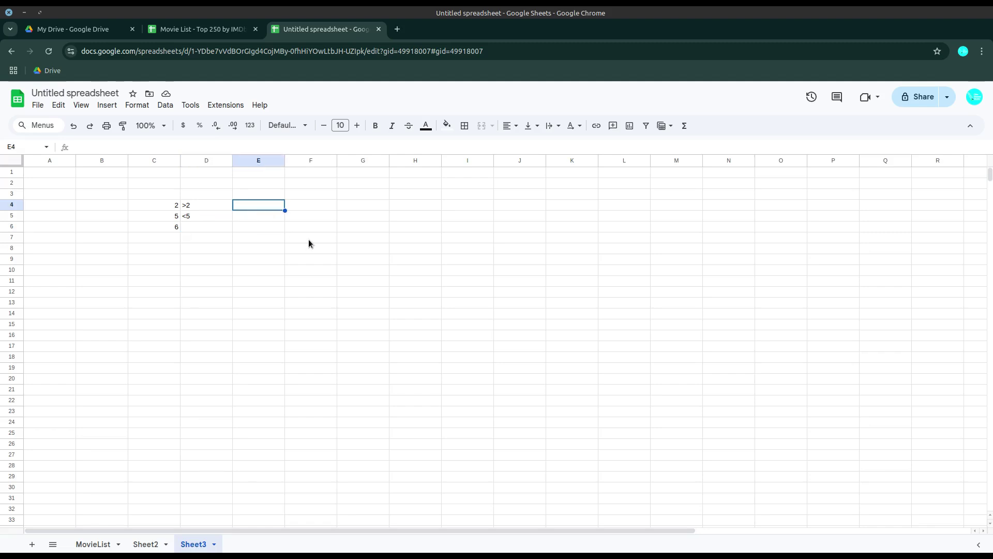
text(AND)
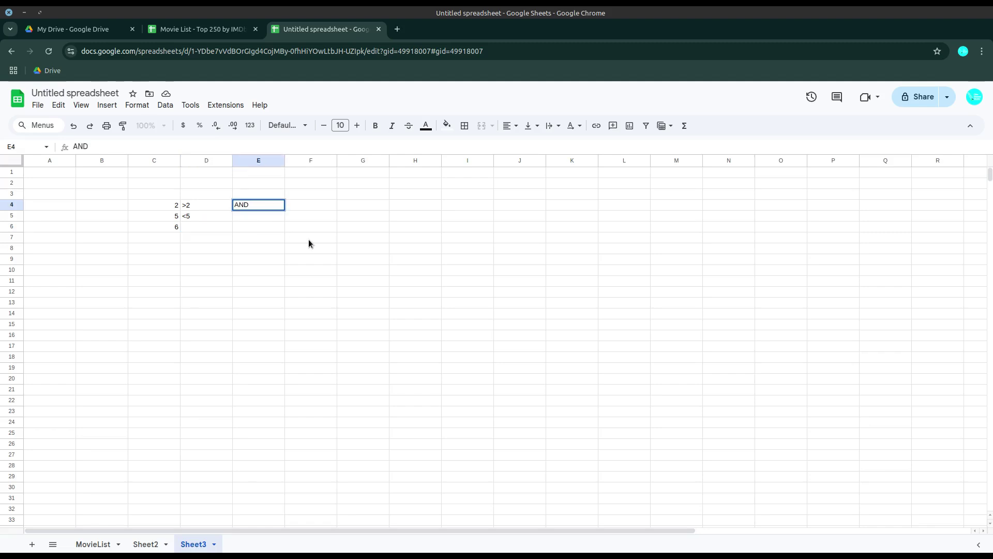
key(Return)
key(Up)
key(Right)
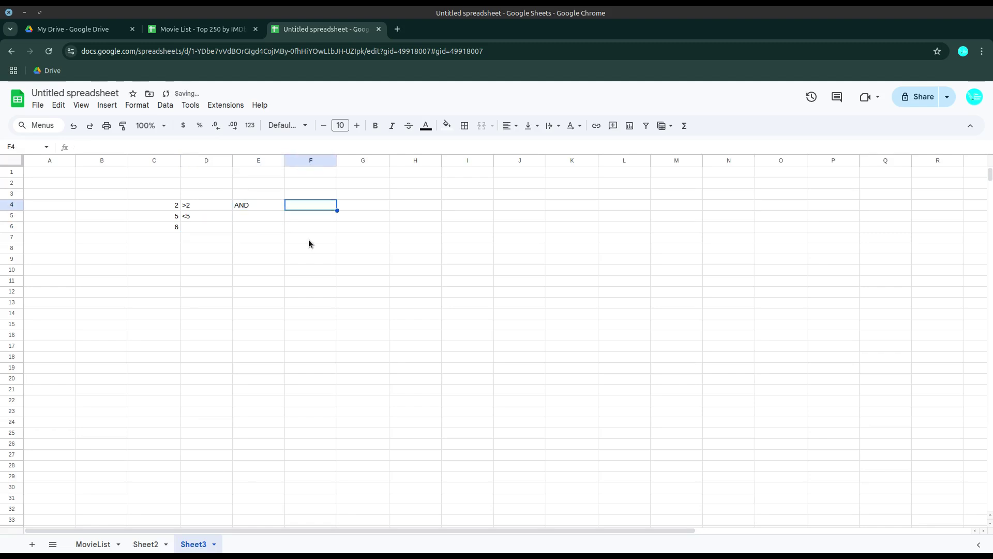
text(4)
key(Return)
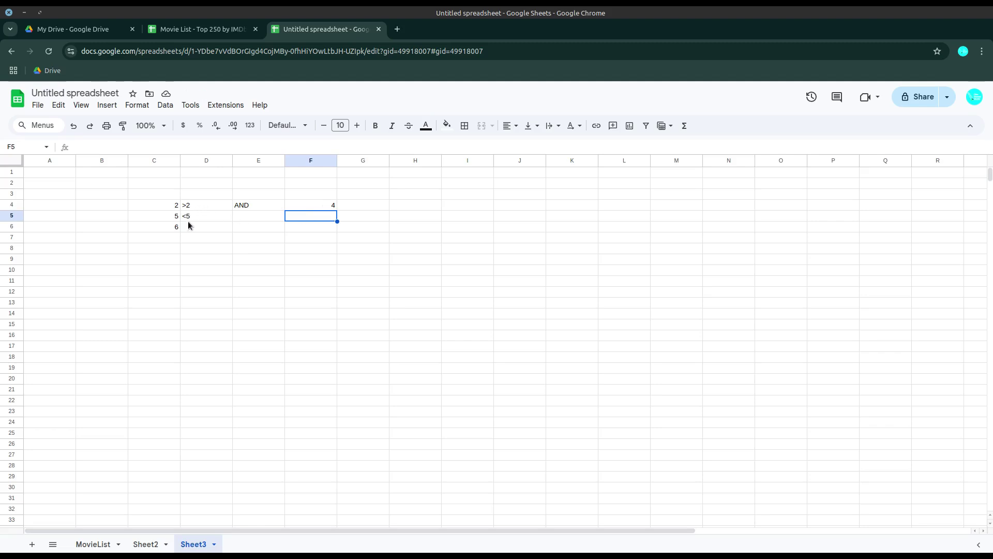
Enter TRUE in cell G4 as the AND result for the test value 4.
click(321, 206)
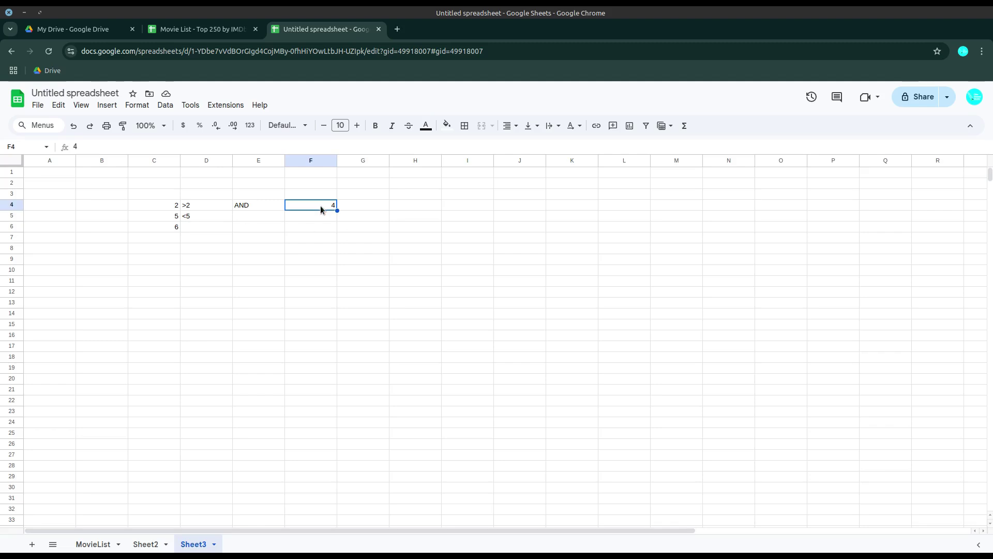
click(352, 207)
text(TREU)
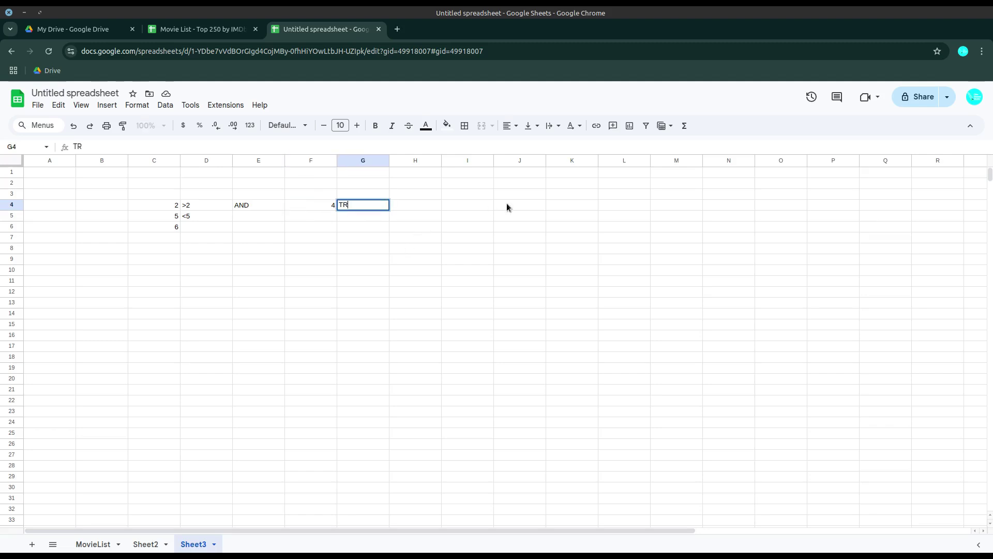
key(BackSpace)
key(BackSpace)
text(UE)
key(Return)
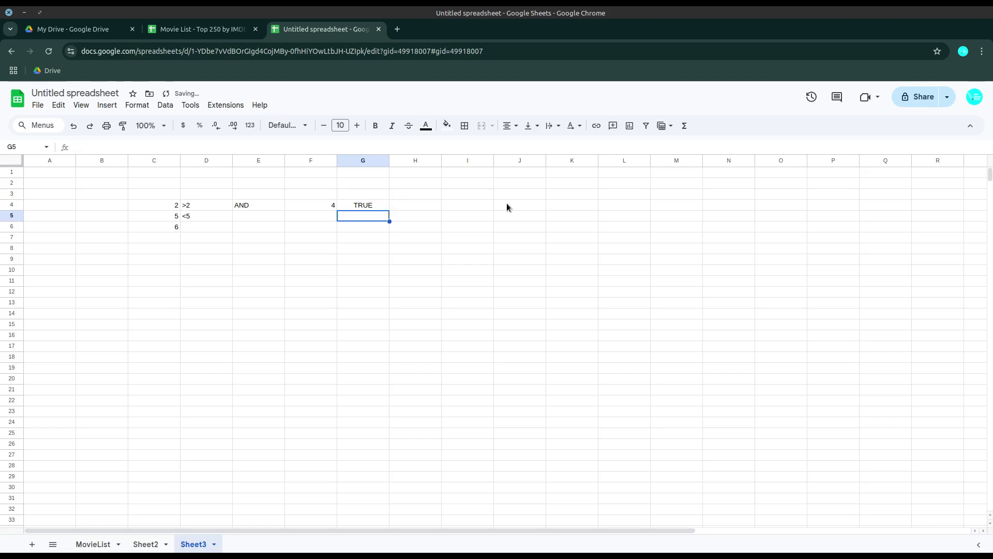
Add the second test value 6 in cell F5 with the AND result FALSE in G5.
click(330, 217)
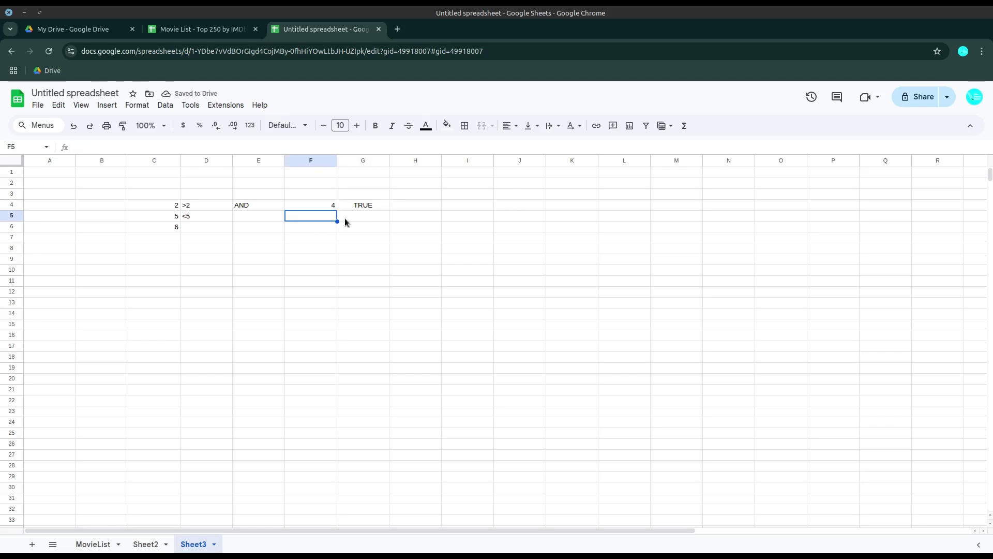
text(6)
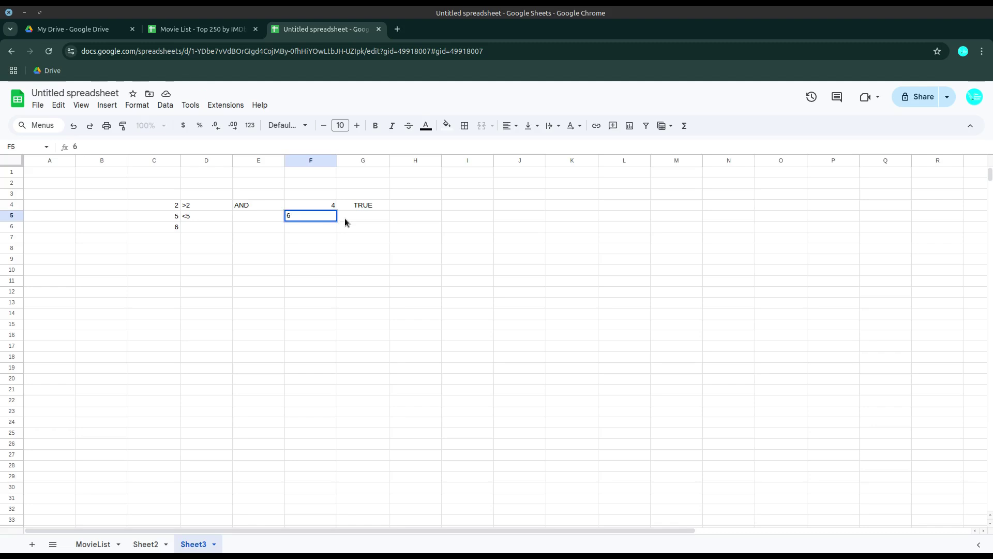
key(Return)
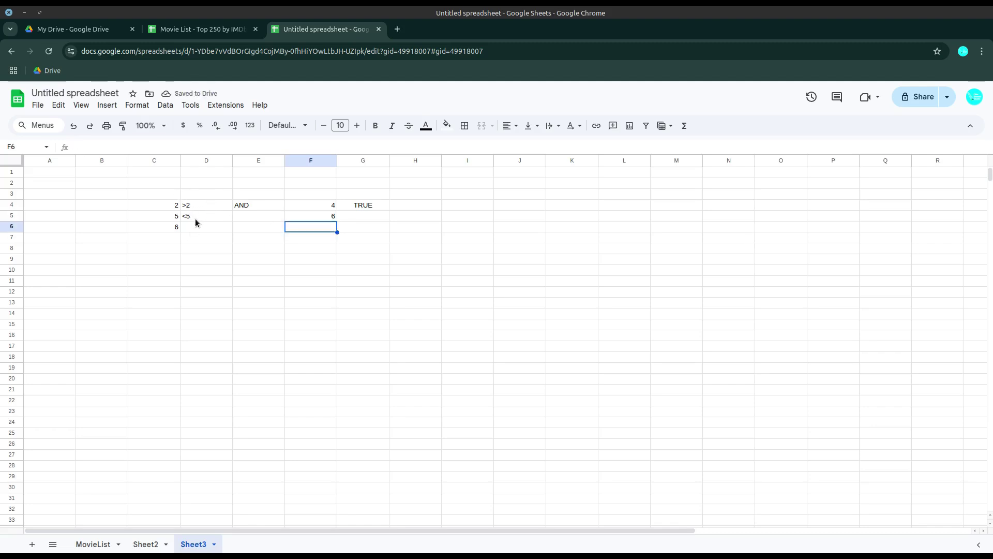
click(372, 217)
text(FLASE)
key(BackSpace)
key(BackSpace)
key(BackSpace)
key(BackSpace)
text(AKSE)
key(BackSpace)
key(BackSpace)
key(BackSpace)
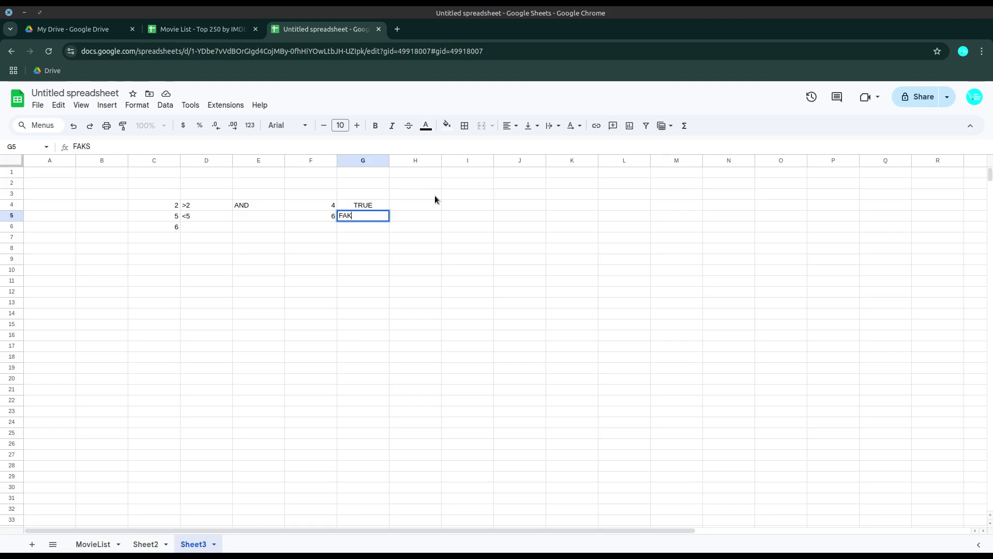
text(LSE)
key(Return)
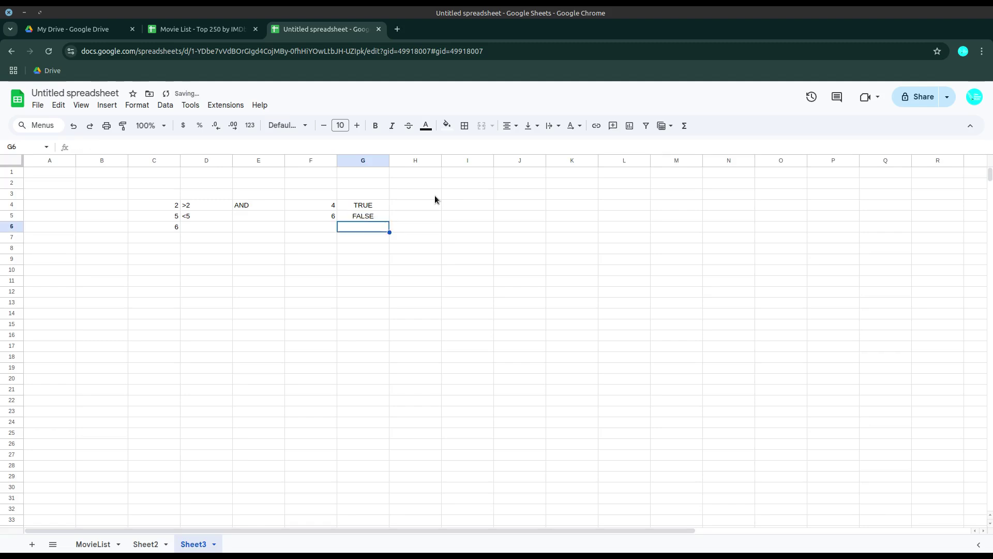
Label cell H4 as OR and enter its result TRUE in cell I4.
click(417, 205)
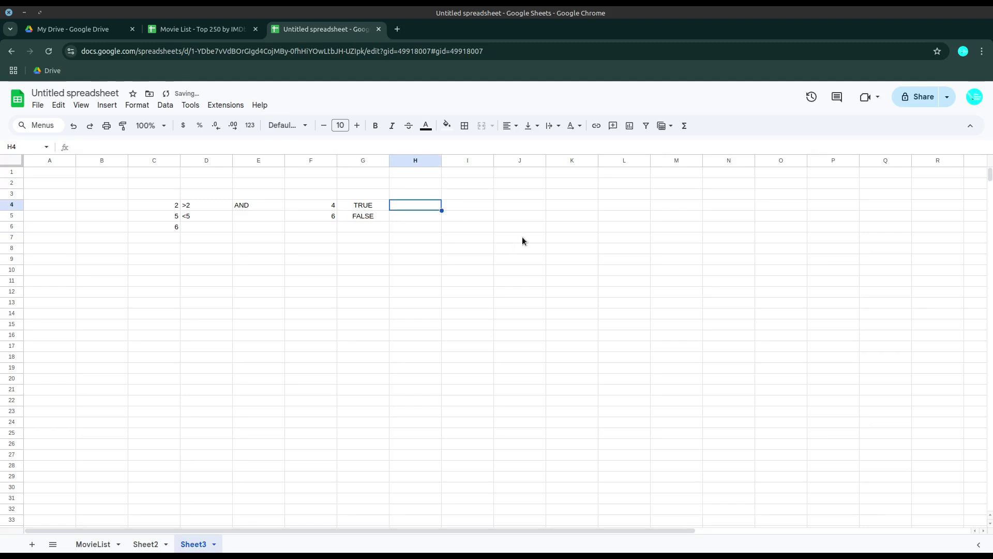
text(OR)
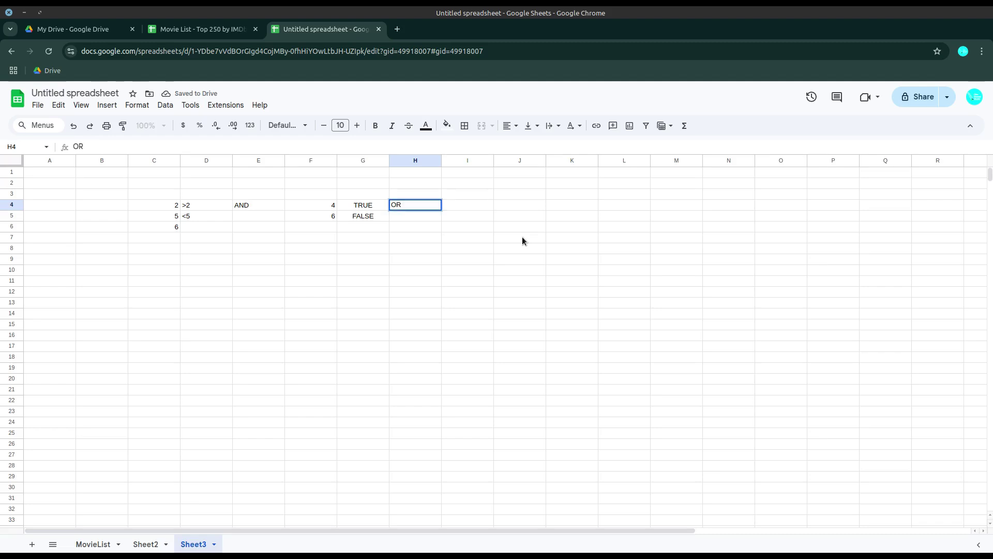
key(Tab)
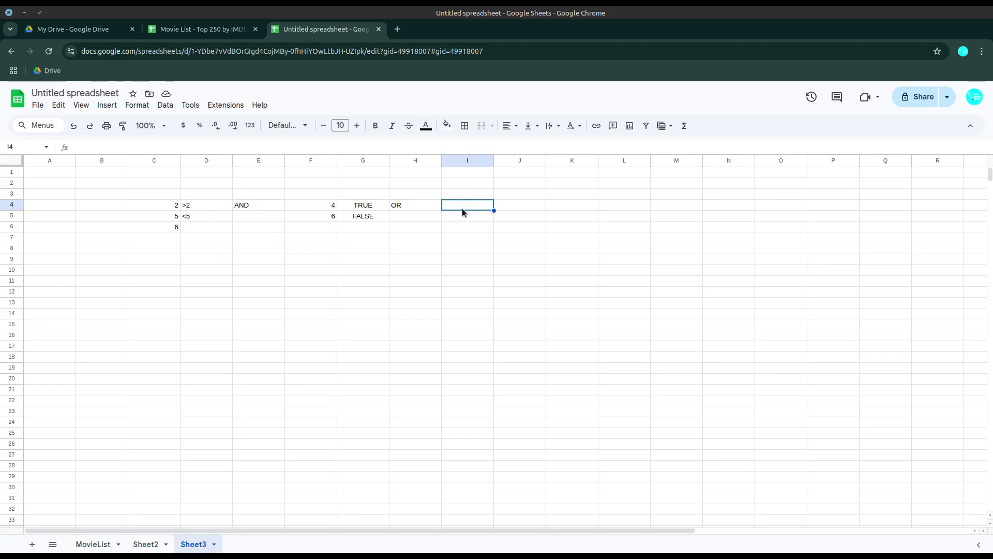
text(TRUE)
key(Return)
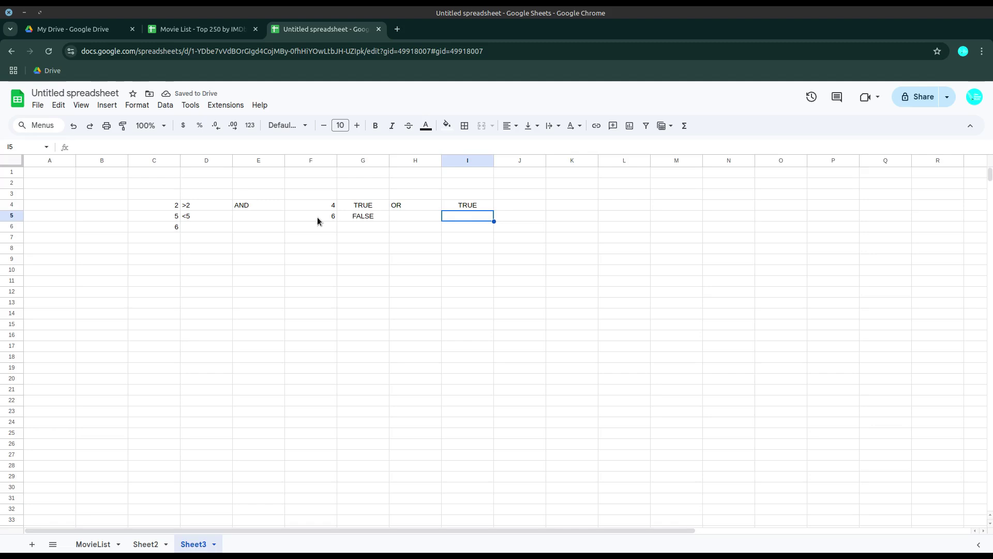
Check the test value in F5 against the condition in D5 and enter the OR result TRUE in I5.
click(317, 216)
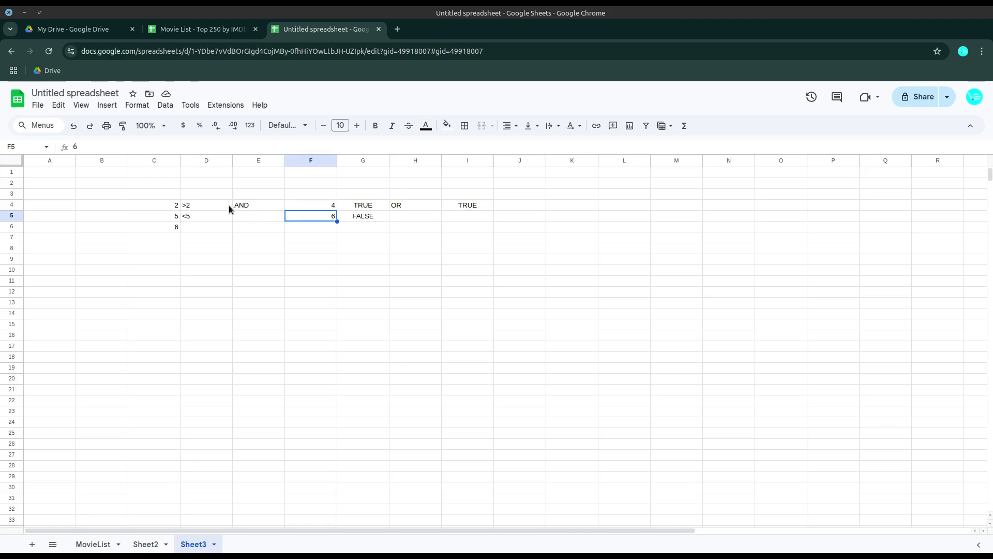
click(194, 218)
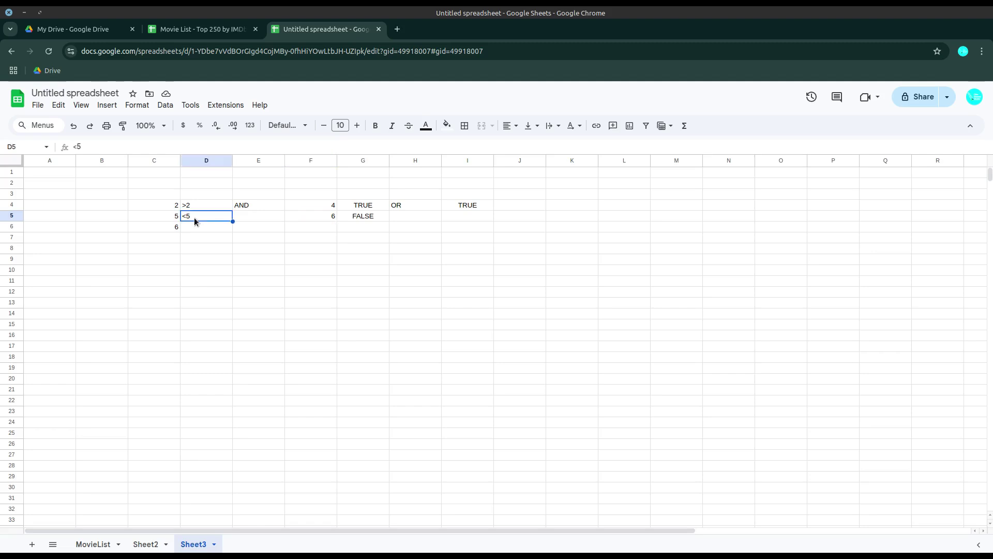
click(317, 216)
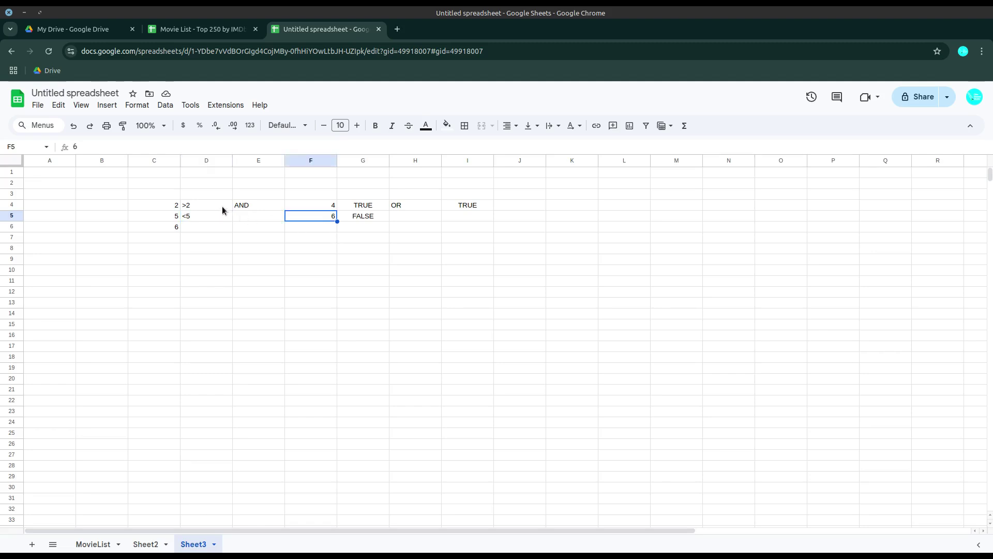
click(477, 217)
text(TRUE)
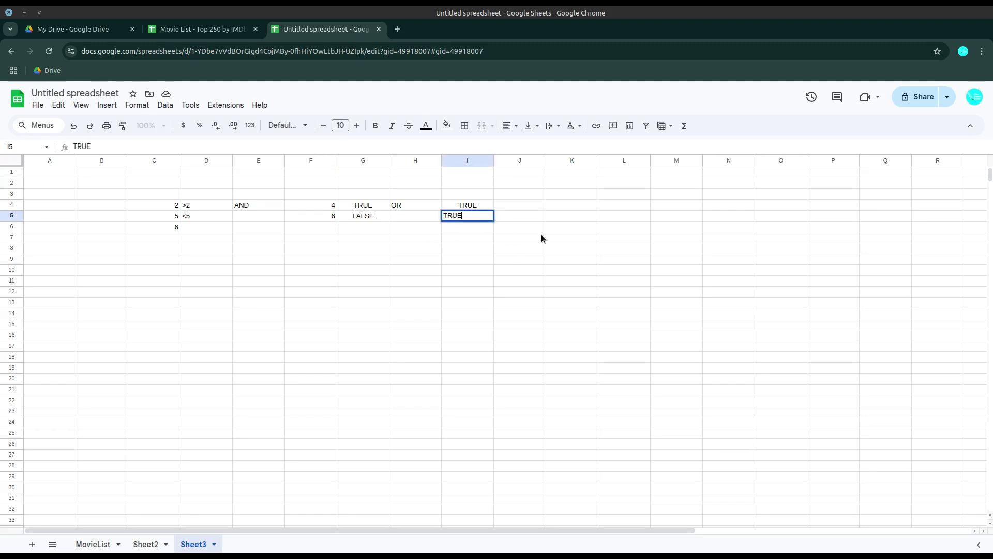
key(Return)
Copy the Title to Stars headers in B1:F1 of the MovieList sheet to H1:L1.
click(146, 544)
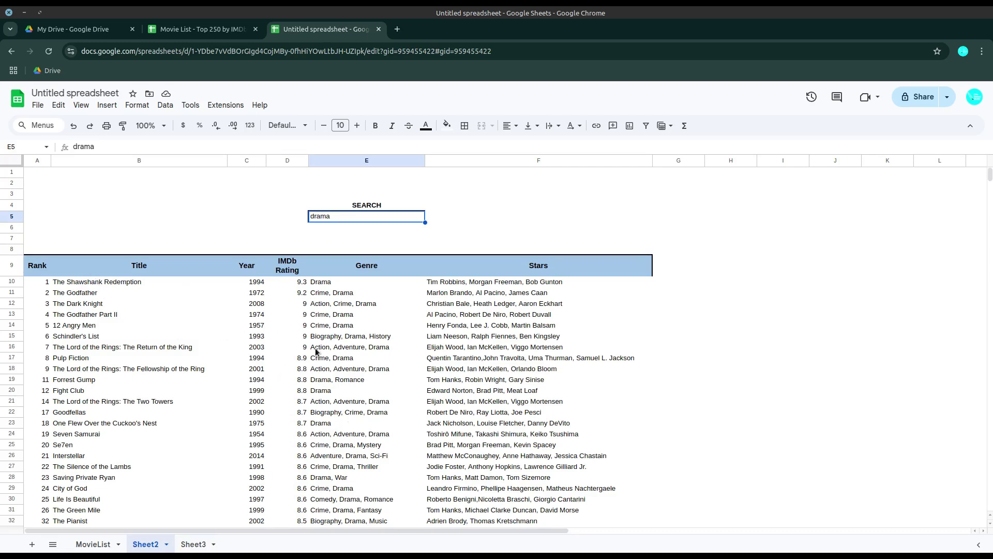
click(87, 545)
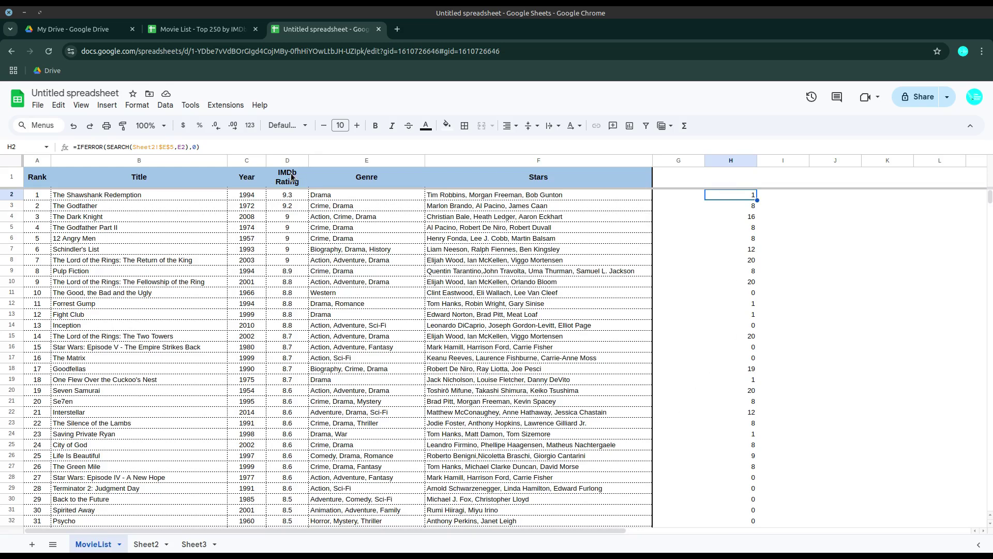
drag(95, 181, 508, 187)
right_click(526, 181)
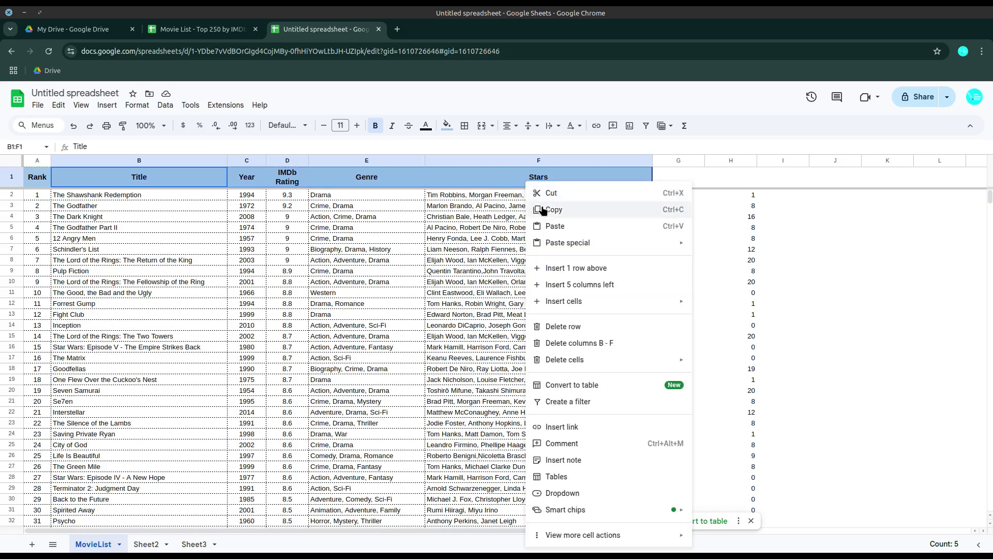
click(542, 209)
right_click(735, 179)
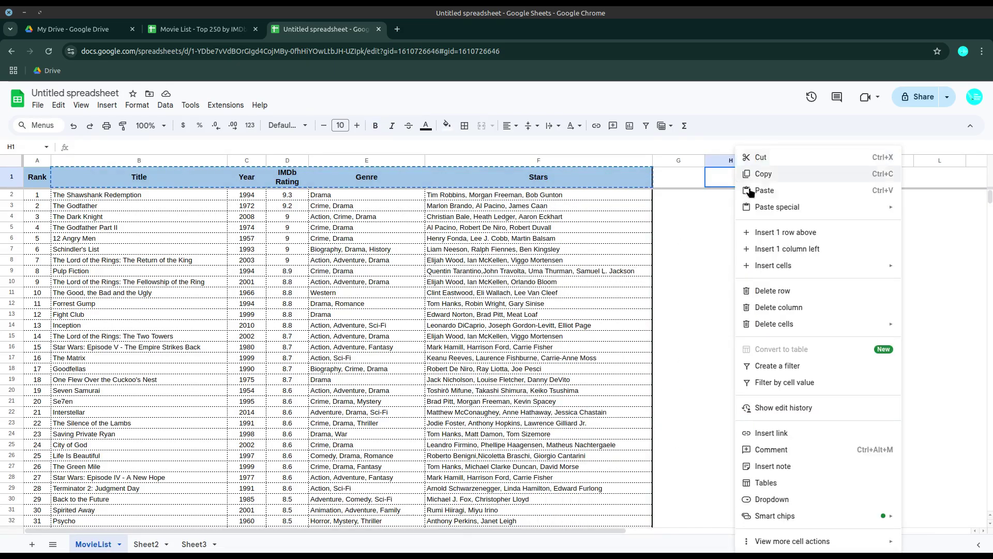
click(753, 191)
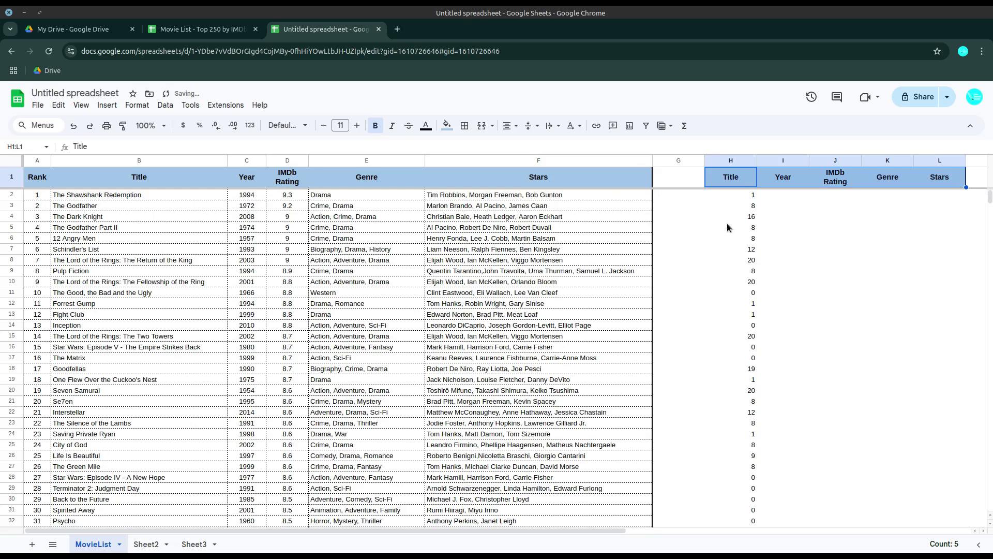
Move the genre search formulas from H2:H250 to K2:K250, under the copied Genre header.
click(745, 196)
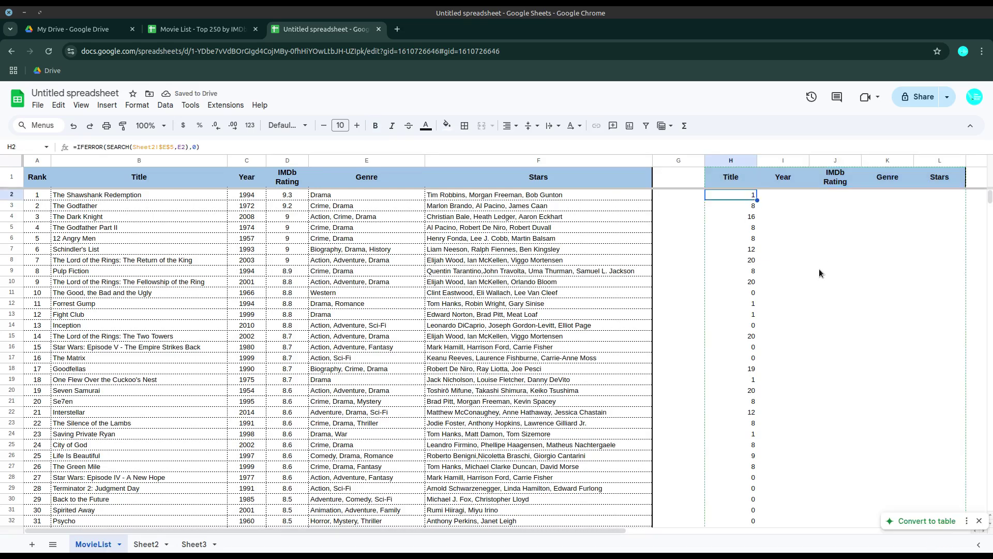
key(ctrl+shift+Down)
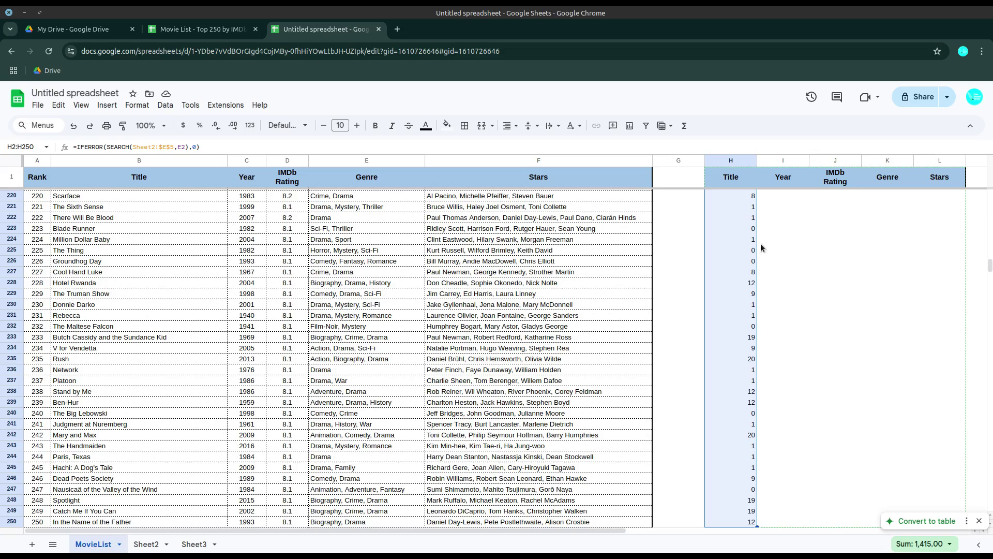
drag(756, 248, 866, 267)
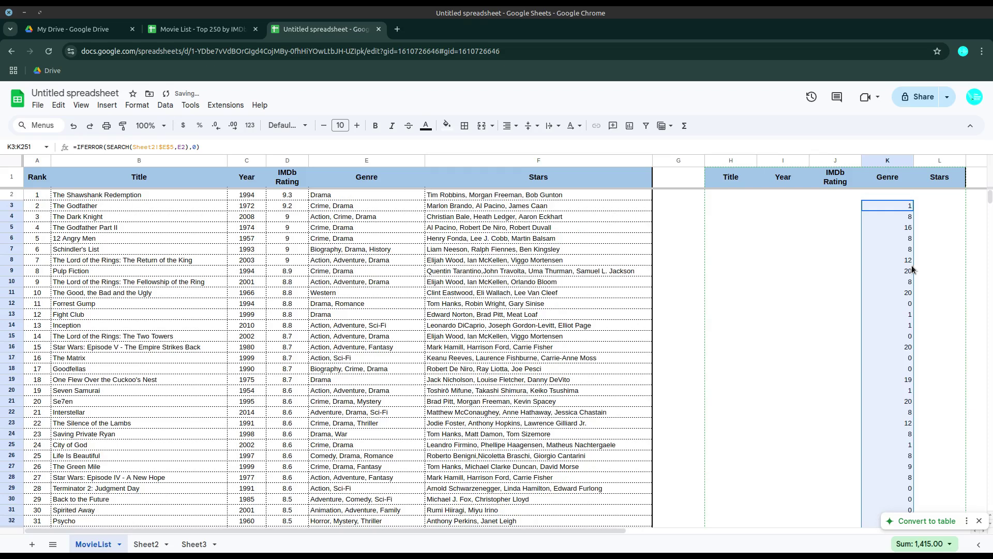
drag(913, 265, 891, 250)
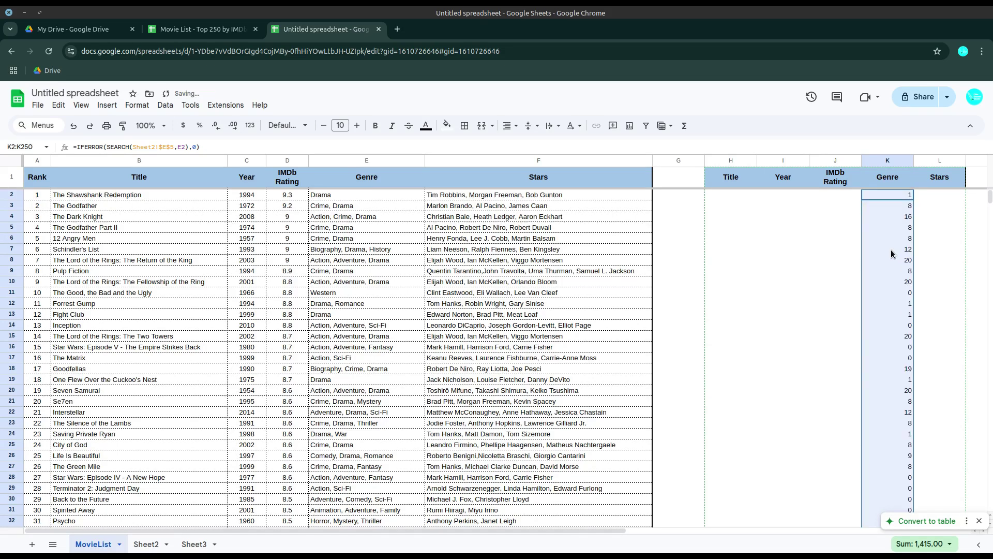
click(880, 178)
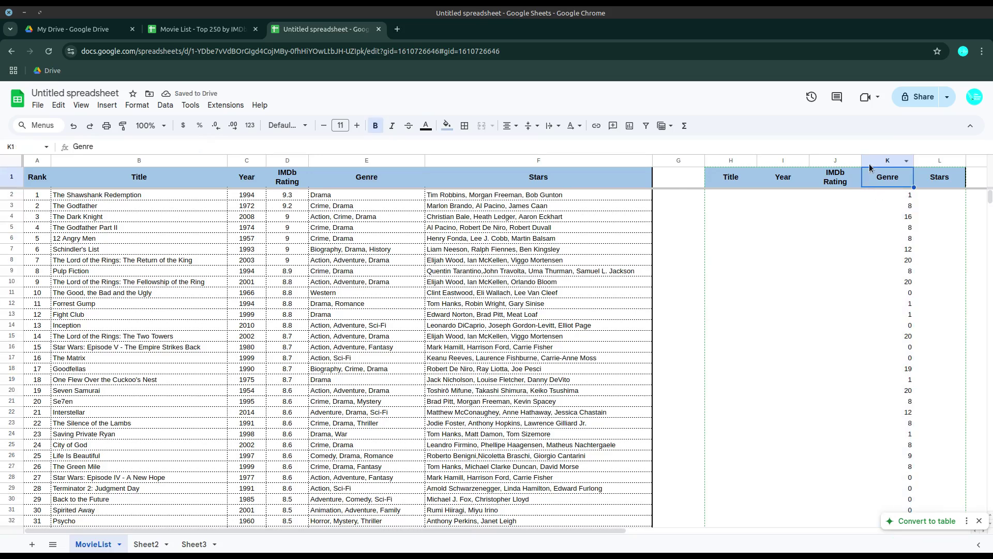
Enter a SEARCH formula in H2 of MovieList that looks for the Sheet2!$E$5 keyword in title cell B2.
click(728, 198)
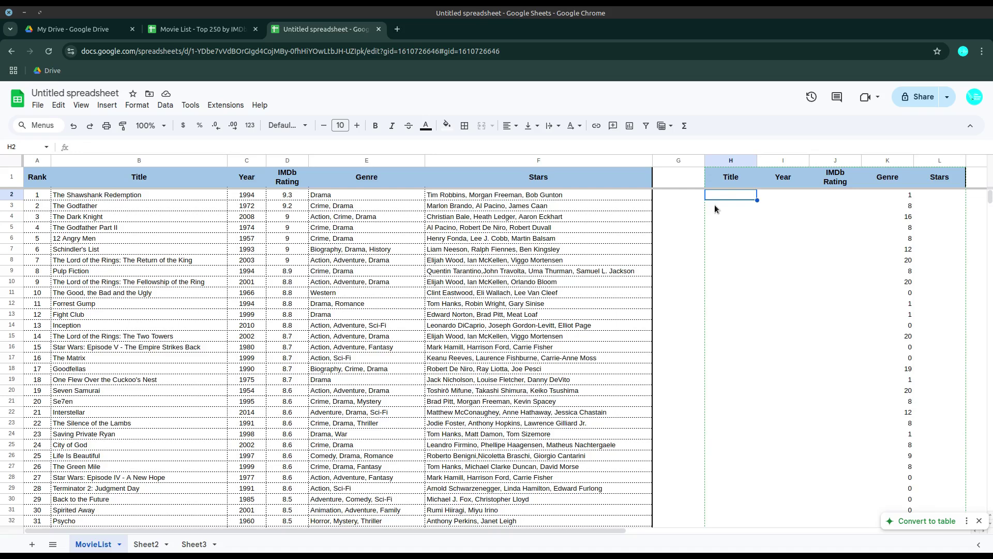
text(=)
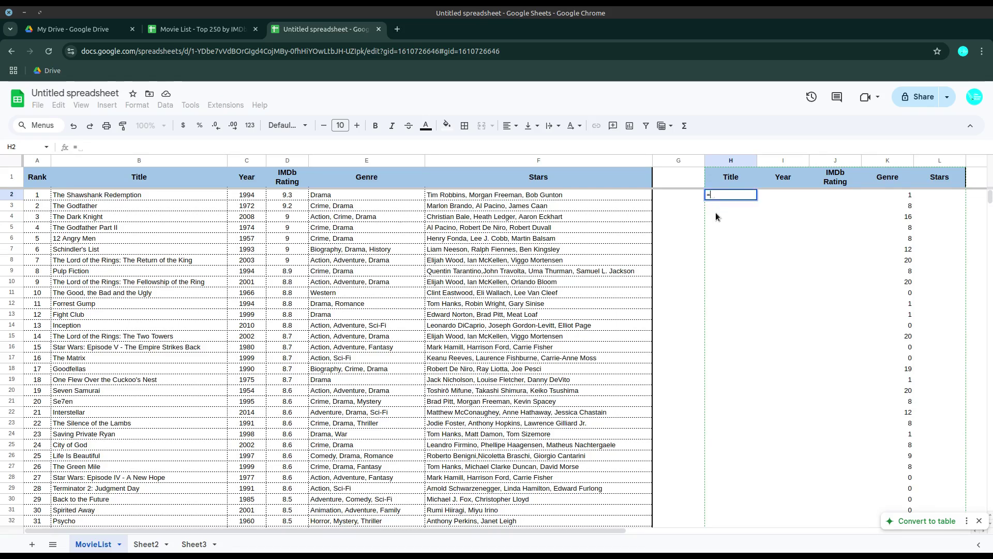
text(search)
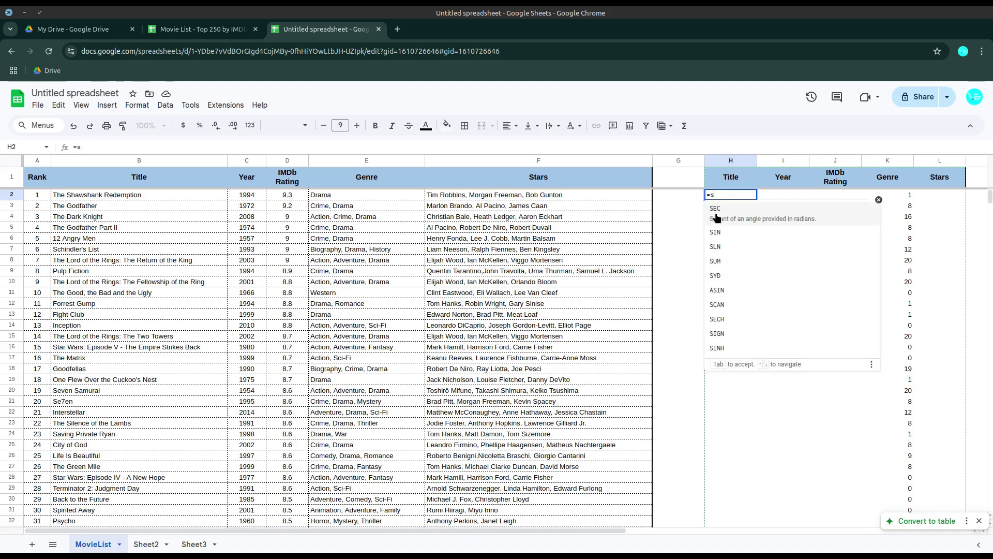
key(Tab)
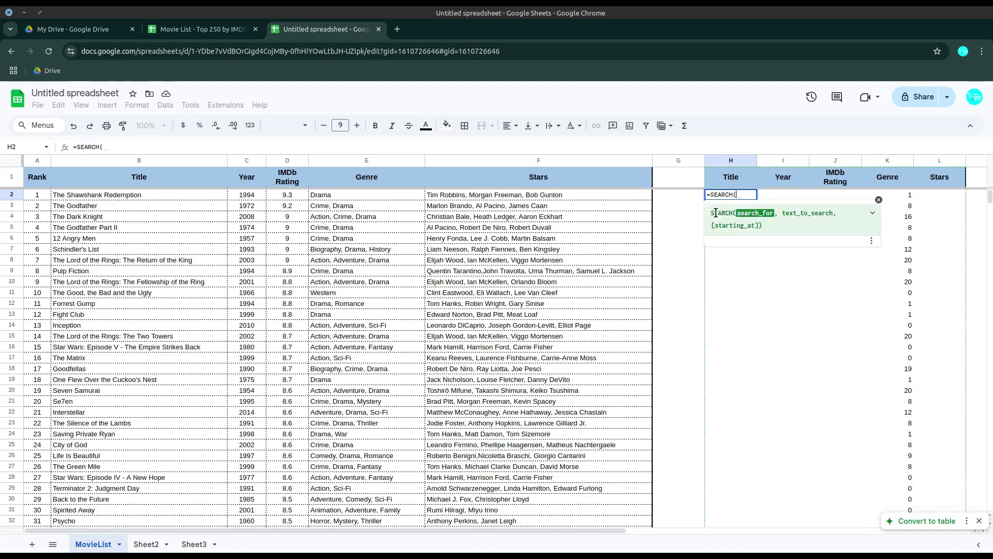
click(153, 544)
click(333, 216)
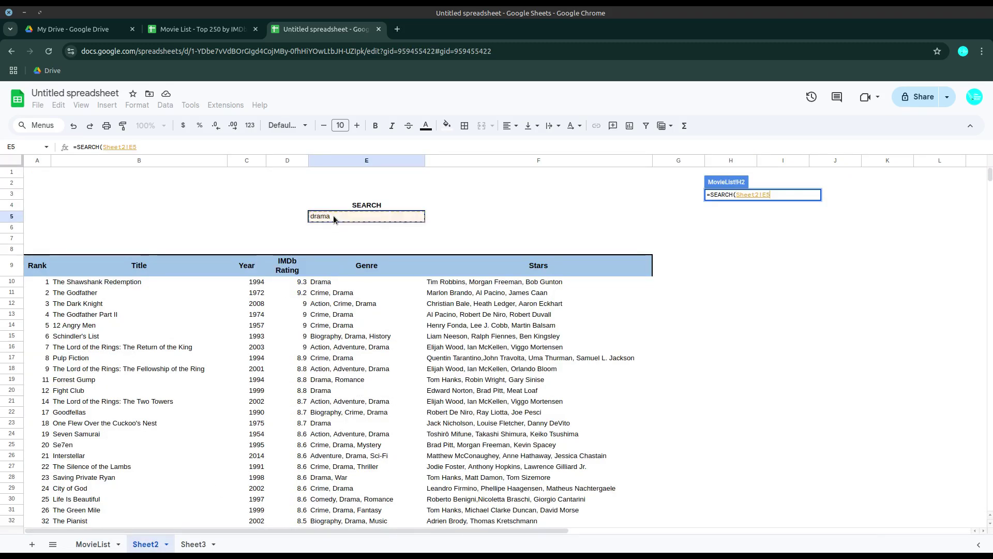
key(F4)
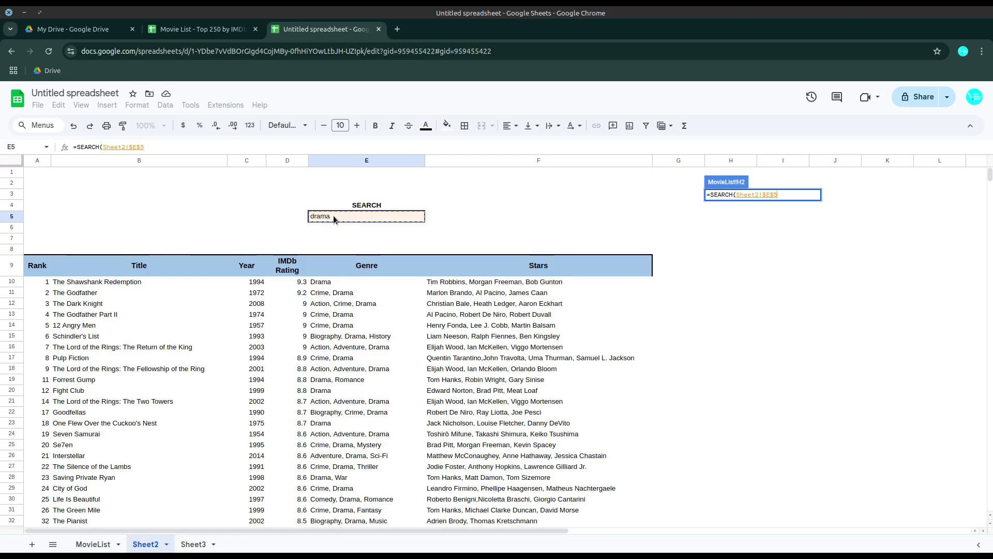
click(92, 545)
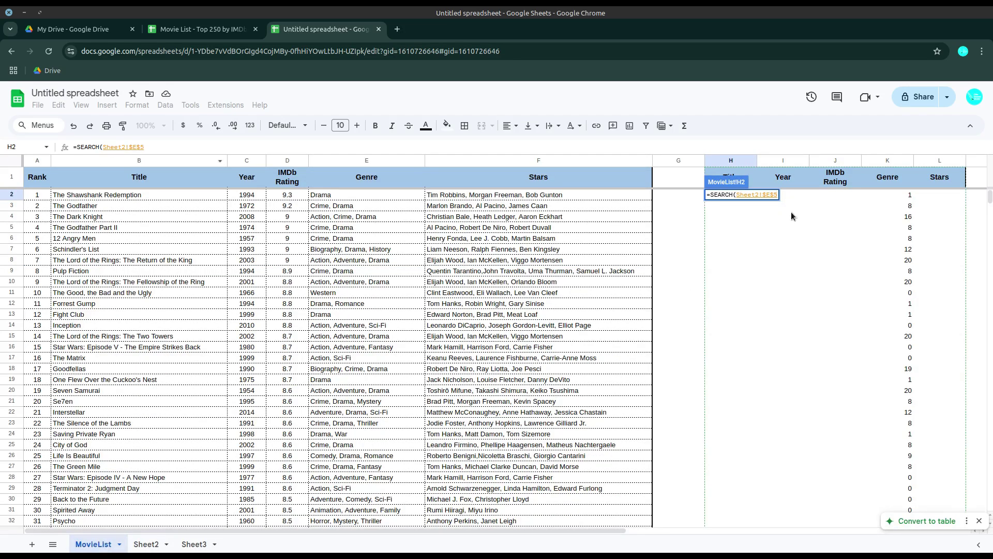
text(,)
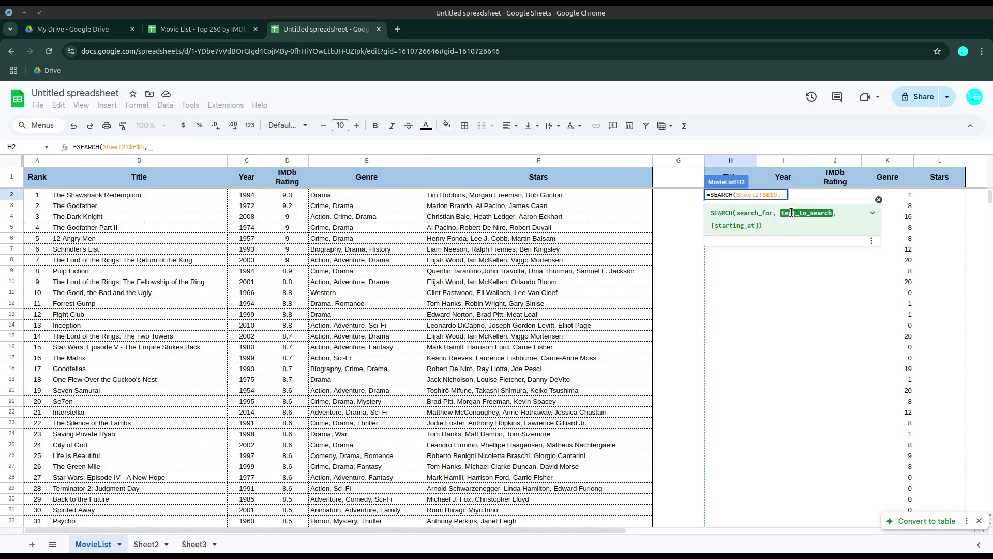
click(144, 199)
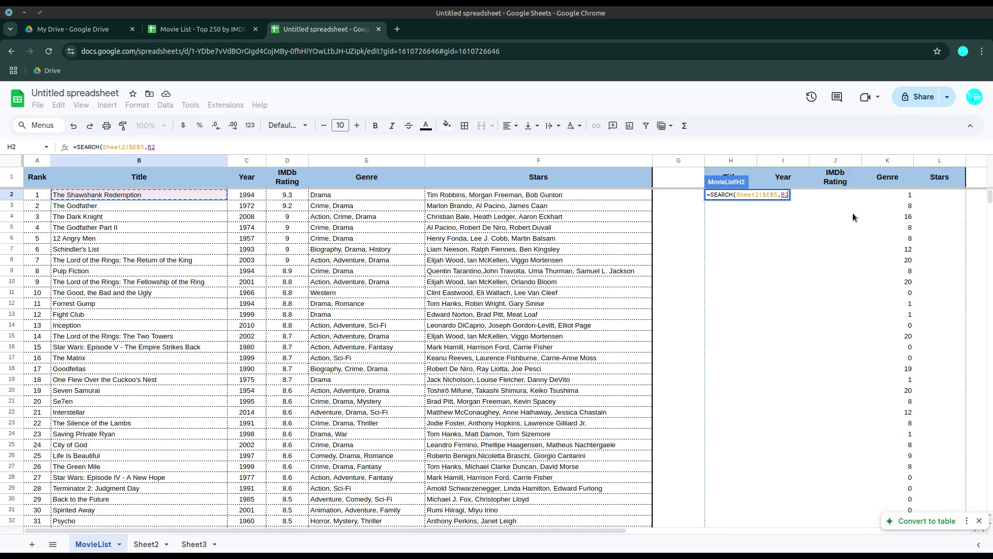
key(Return)
key(Up)
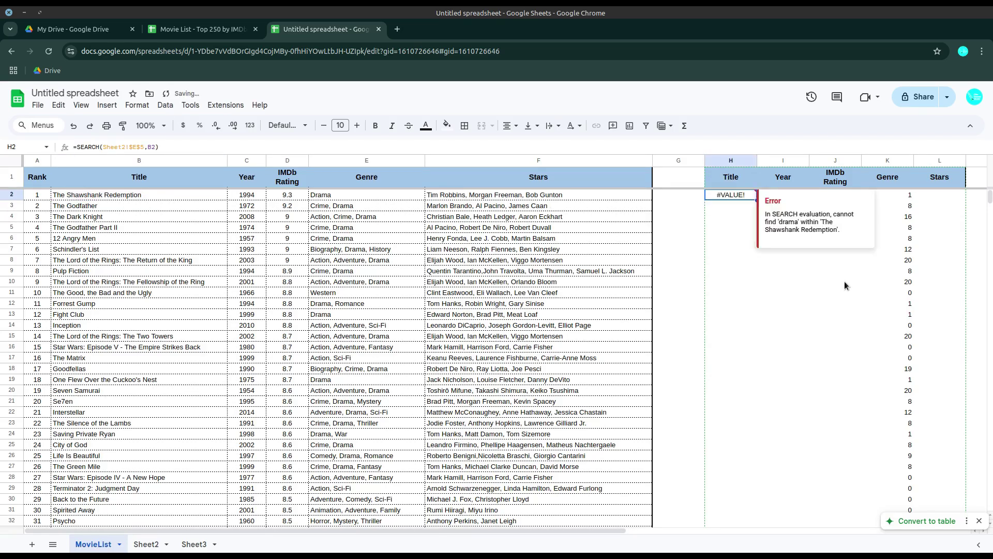
Wrap the SEARCH formula in H2 in IFERROR with 0 as the fallback value.
double_click(728, 194)
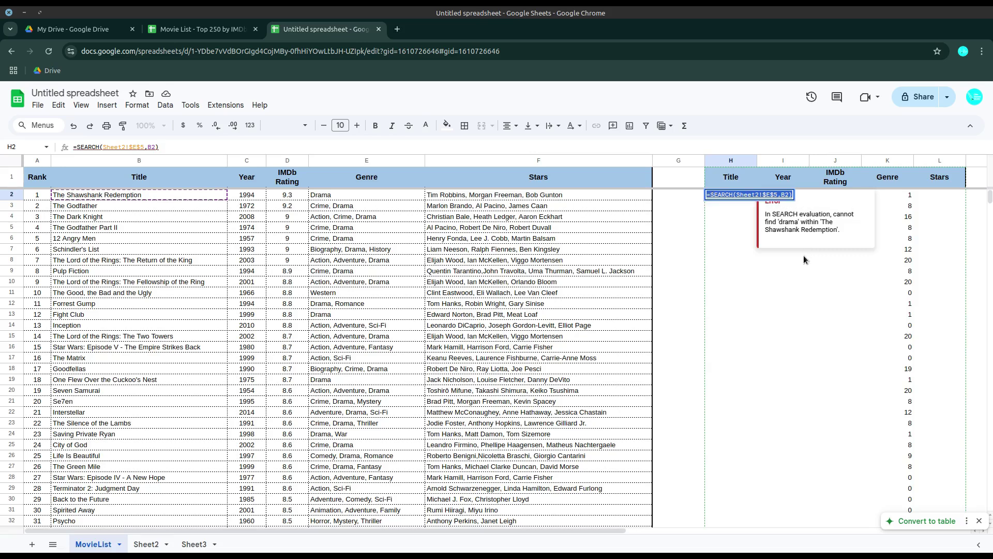
key(Left)
text(IFERROR)
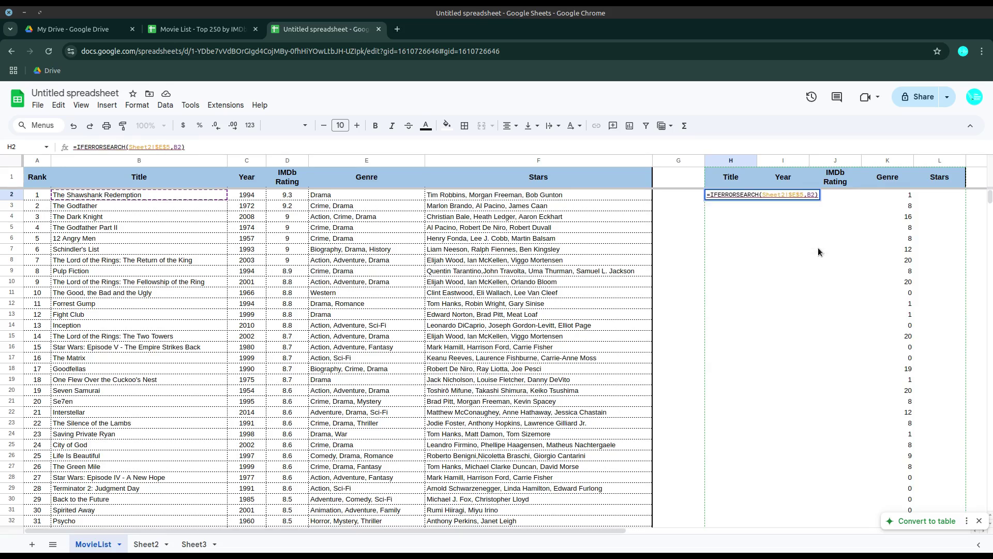
text(()
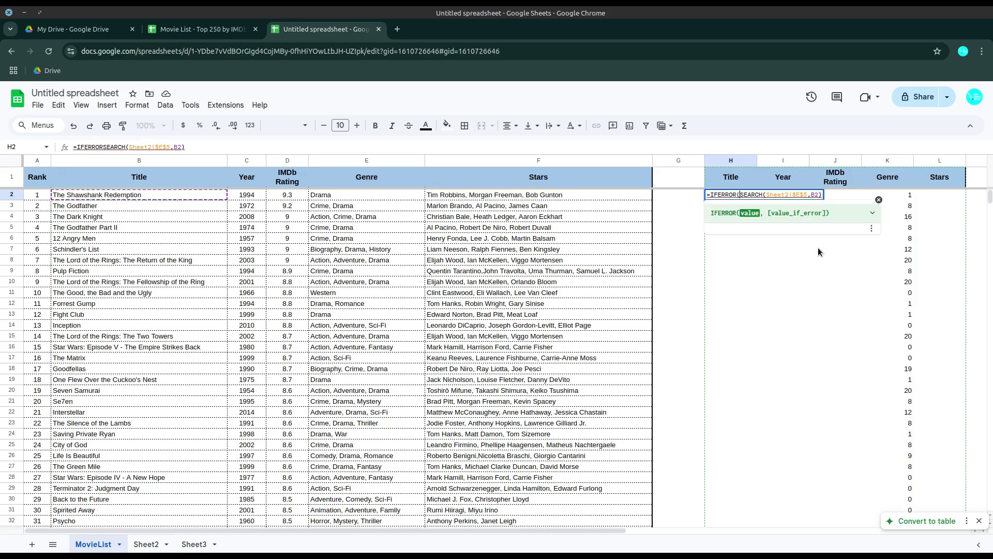
key(End)
text(,0))
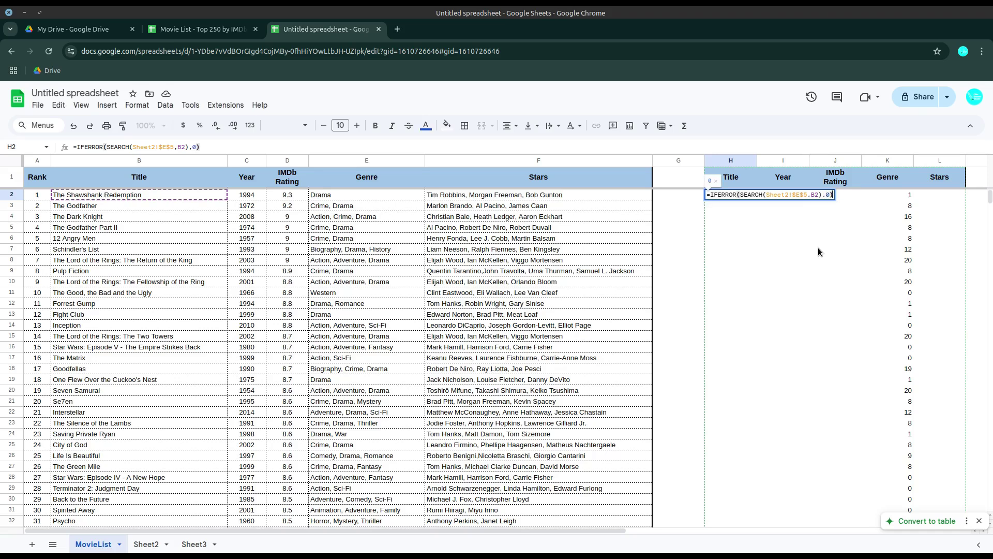
key(Return)
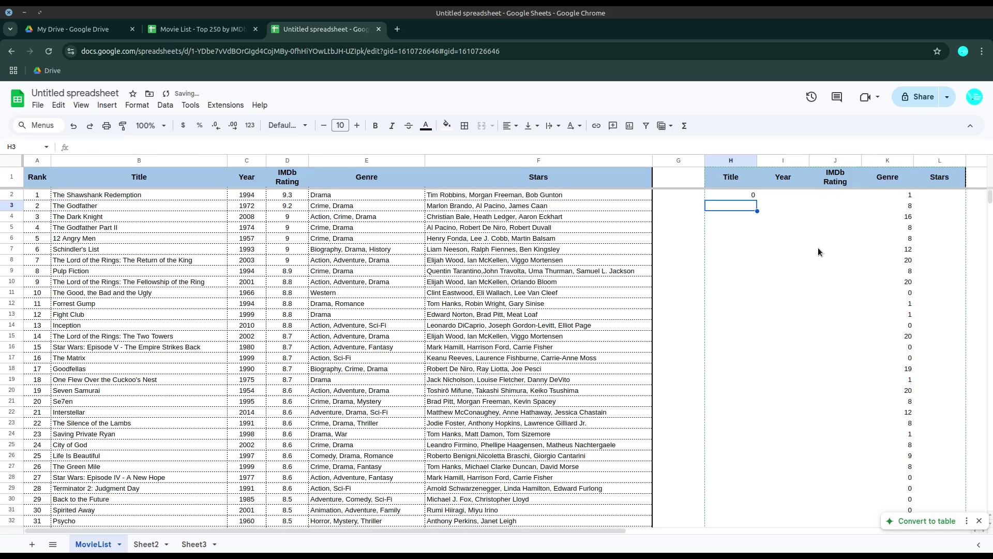
Fill the H2 search formula across to L2 and copy that row of formulas into H3:L250.
click(735, 196)
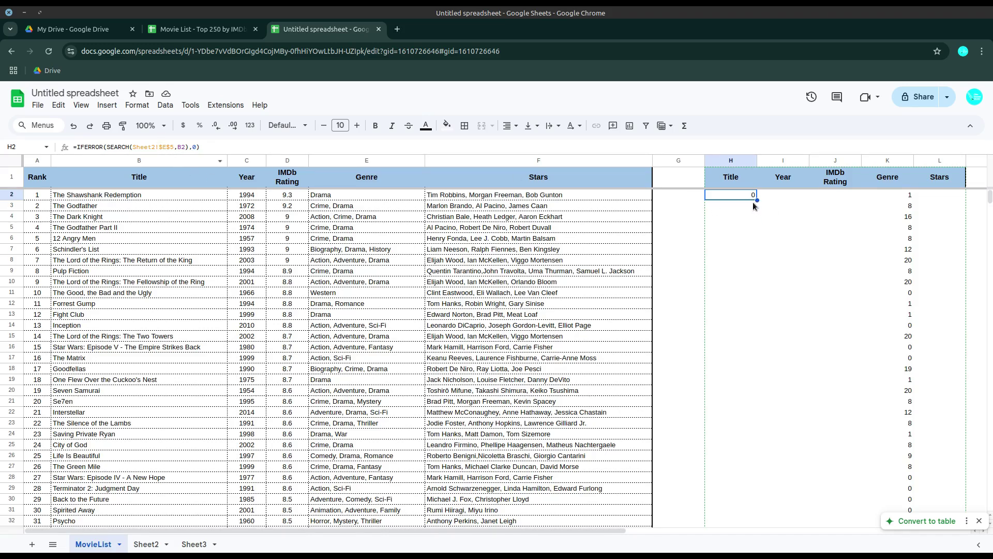
drag(756, 200, 941, 221)
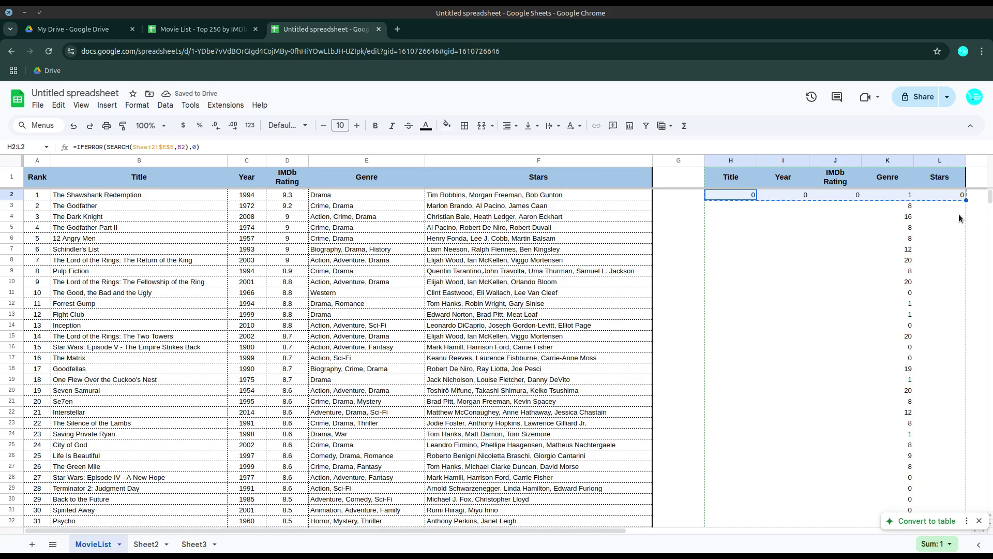
key(Down)
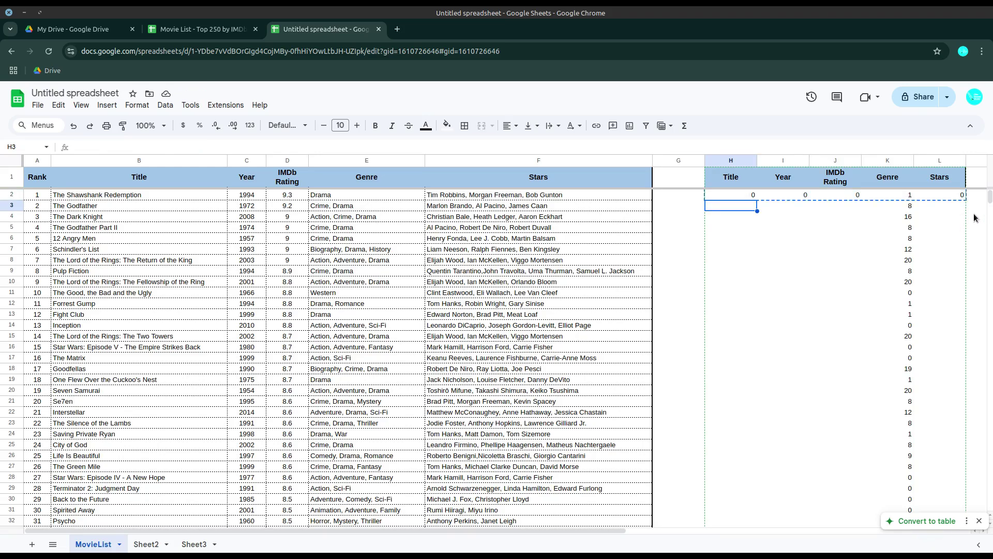
key(ctrl+shift+Down)
key(ctrl+shift+Up)
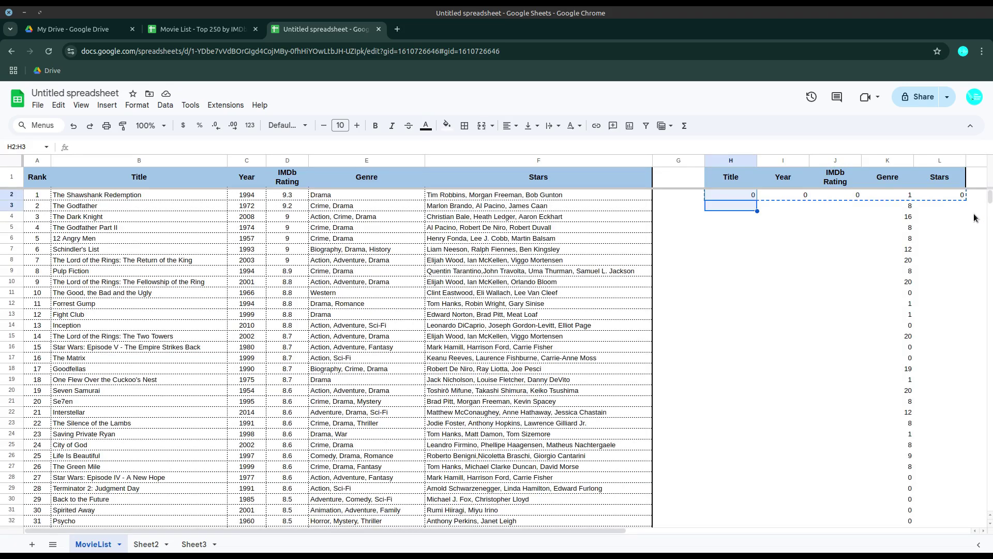
click(31, 147)
key(Left)
key(Right)
key(shift+Right)
text(3)
key(End)
key(BackSpace)
text(250)
key(BackSpace)
key(BackSpace)
key(BackSpace)
key(BackSpace)
text(L250)
key(Return)
key(ctrl+v)
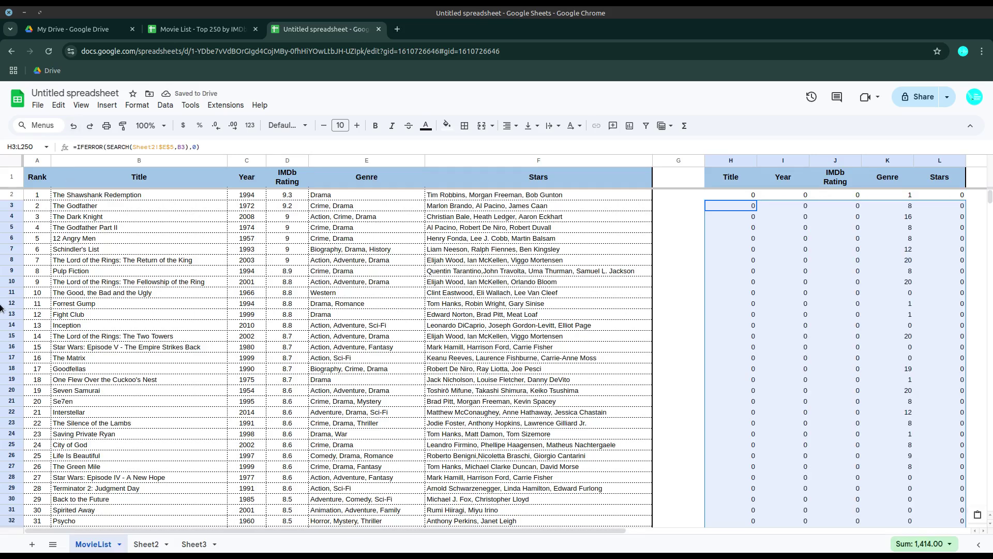
Enclose the MovieList!K2:K250>0 condition of the FILTER formula in Sheet2 cell A10 in parentheses.
click(150, 547)
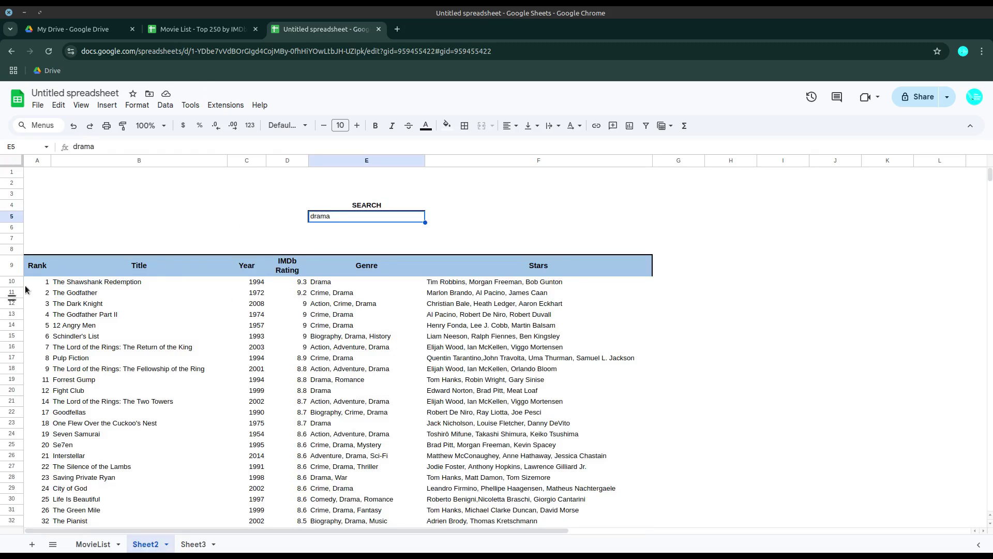
click(42, 282)
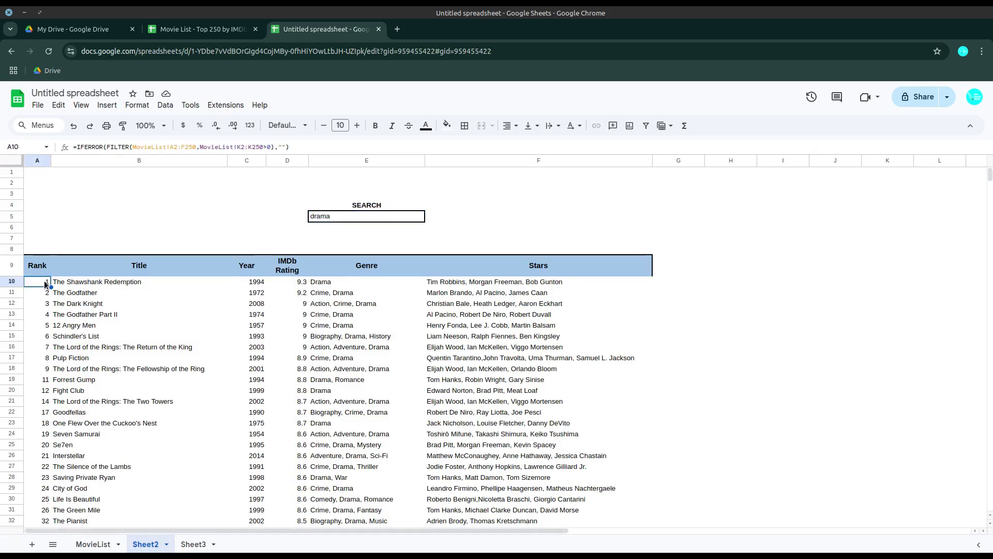
click(201, 147)
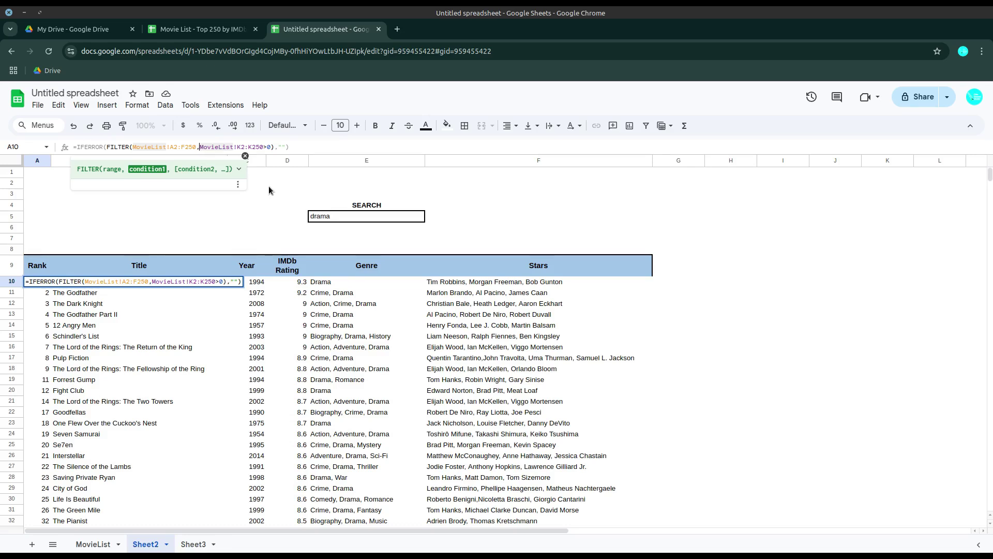
text(()
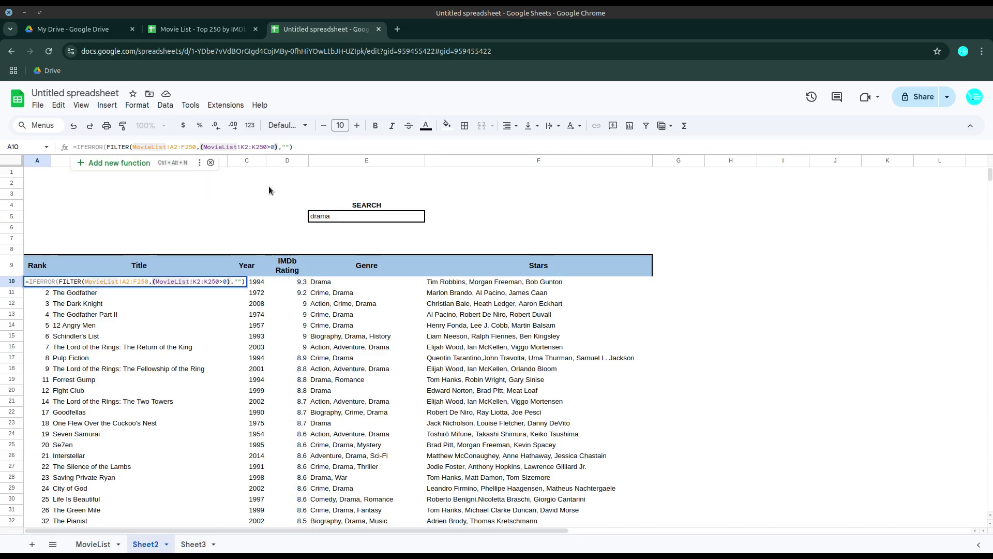
key(Right)
key(Right)
key(Right)
key(Right)
key(Right)
key(Right)
key(Right)
key(Right)
key(Right)
key(Right)
key(Right)
key(Right)
key(Right)
key(Right)
key(Right)
key(Right)
key(Right)
key(Right)
key(Right)
text())
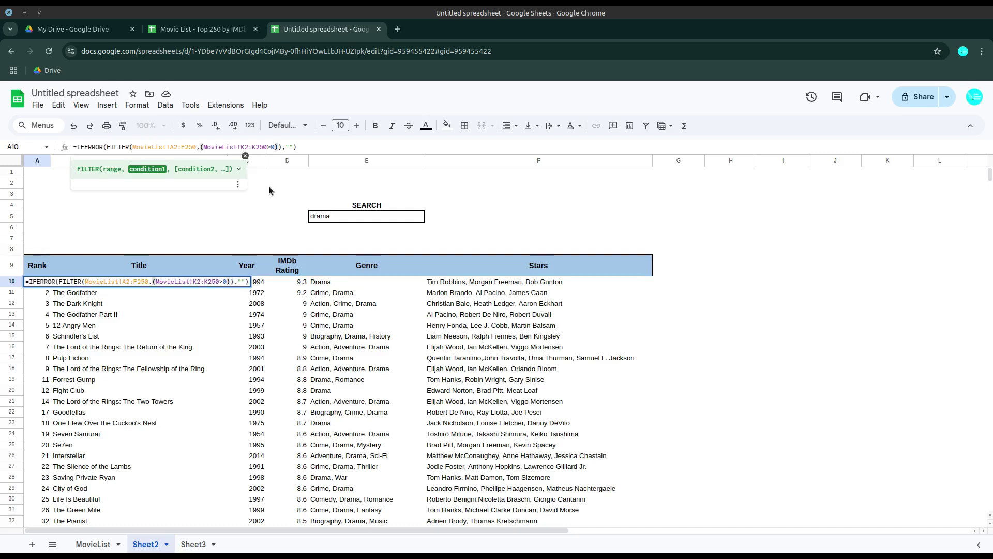
Duplicate the (MovieList!K2:K250>0) condition in the A10 FILTER formula and join both copies with + as an OR.
key(Left)
key(Left)
key(Left)
key(Left)
key(Left)
key(Left)
key(Left)
key(Left)
key(Left)
key(Left)
key(Left)
key(Left)
key(Left)
key(Left)
key(Left)
key(Left)
key(Left)
key(Left)
key(Left)
key(Left)
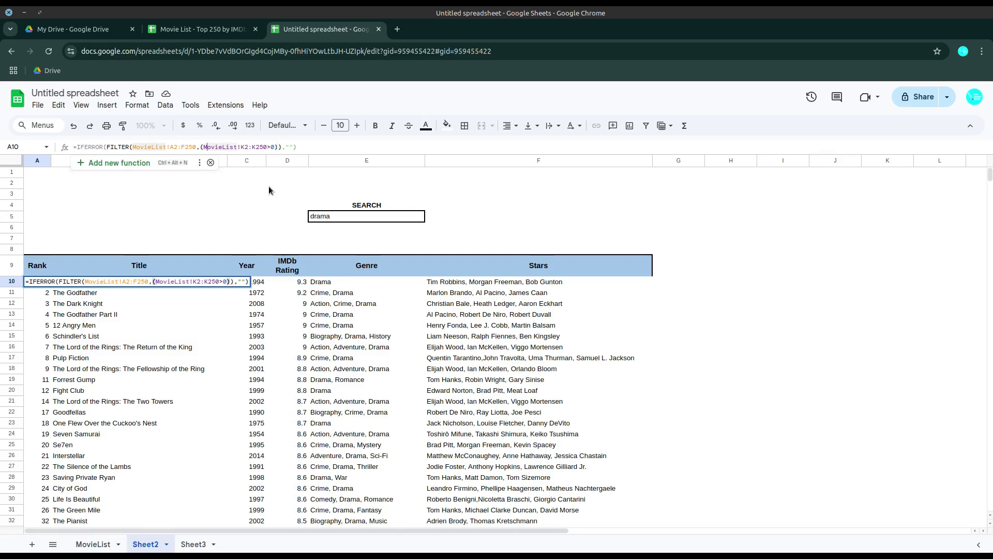
key(shift+Right)
key(shift+Right)
key(shift+Right)
key(shift+Right)
key(shift+Right)
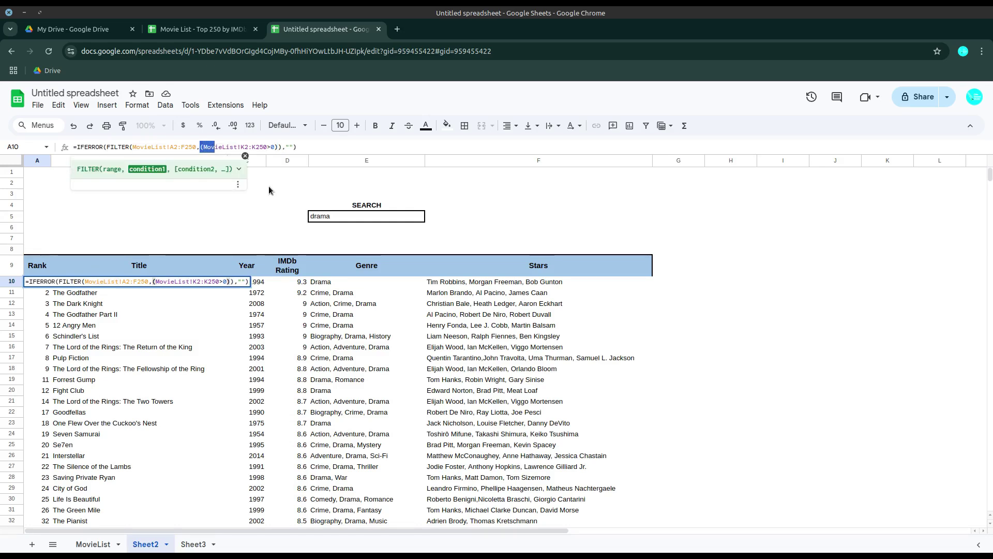
key(shift+Right)
key(shift+Right)
key(shift+Right)
key(shift+Right)
key(shift+Right)
key(shift+Right)
key(shift+Right)
key(shift+Right)
key(shift+Right)
key(shift+Right)
key(shift+Right)
key(shift+Right)
key(shift+Right)
key(shift+Right)
key(shift+Right)
key(shift+Right)
key(ctrl+c)
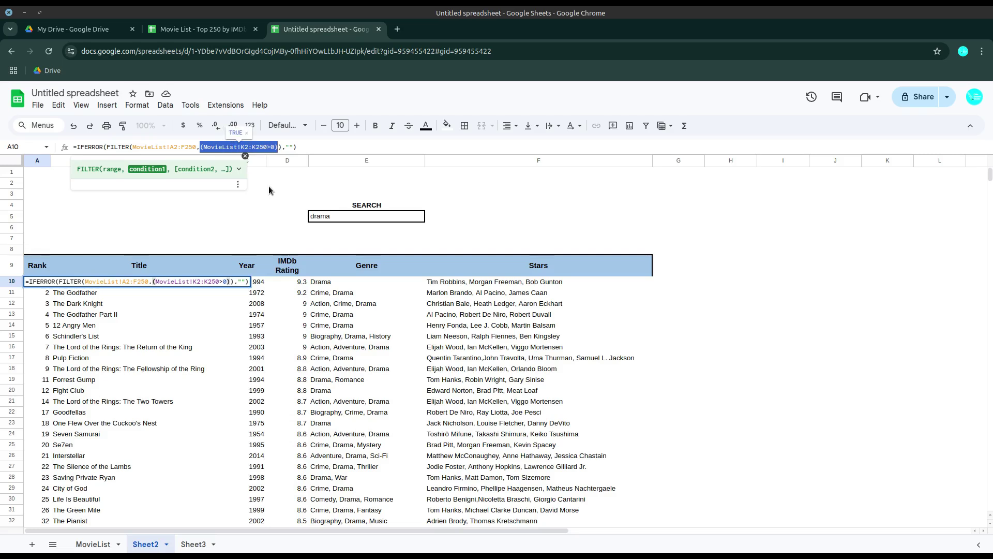
key(Right)
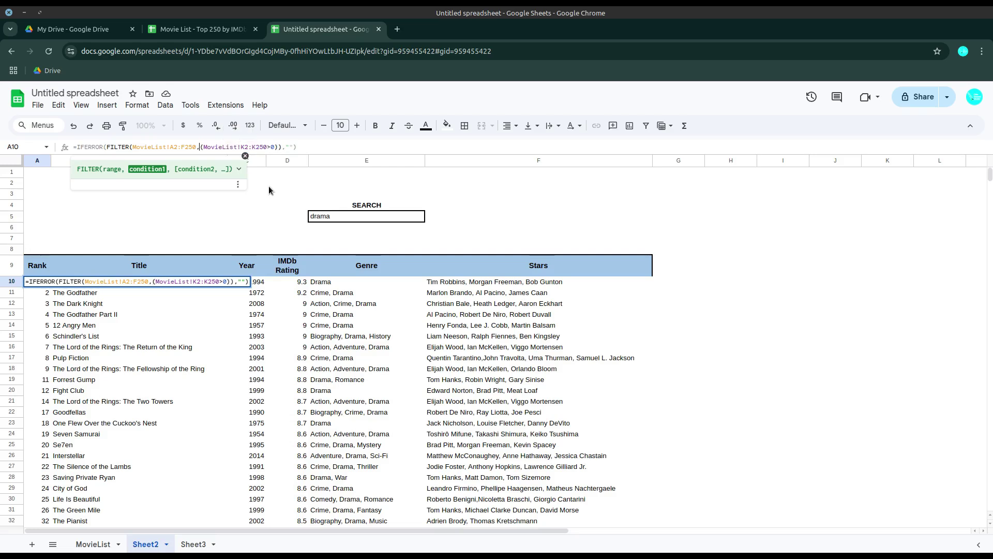
key(ctrl+v)
text(+)
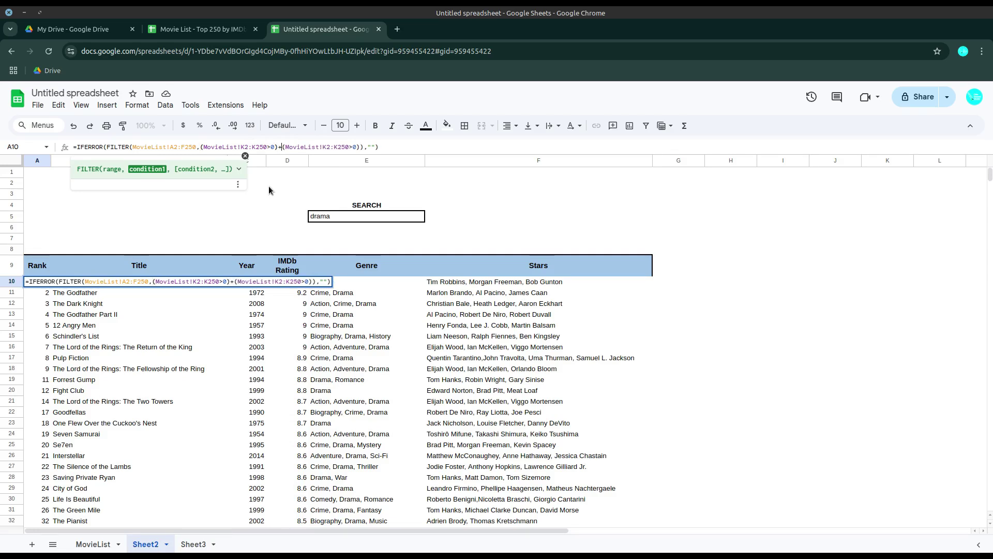
key(Right)
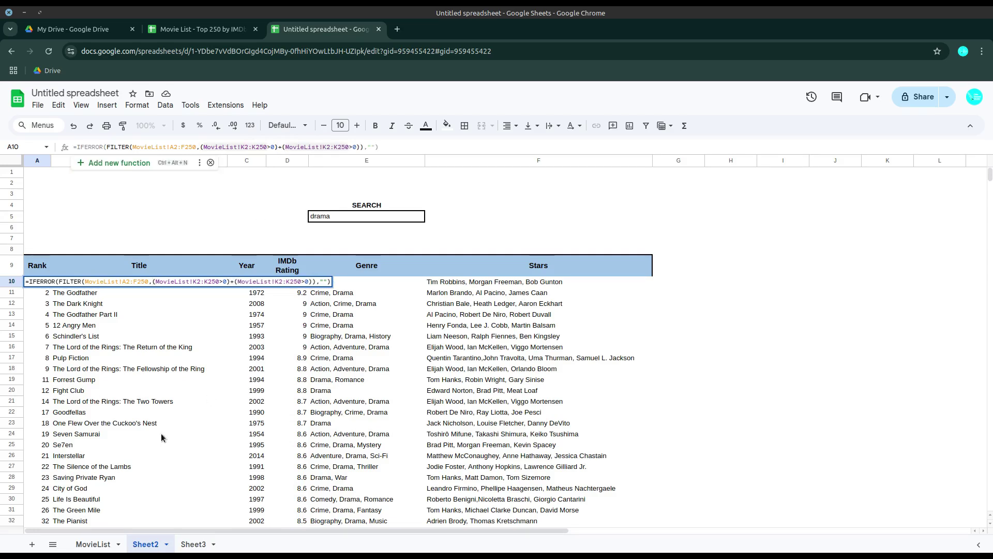
Change the range of the first OR condition in the Sheet2 A10 FILTER formula to MovieList!h2:h250, consulting the MovieList match columns.
click(99, 544)
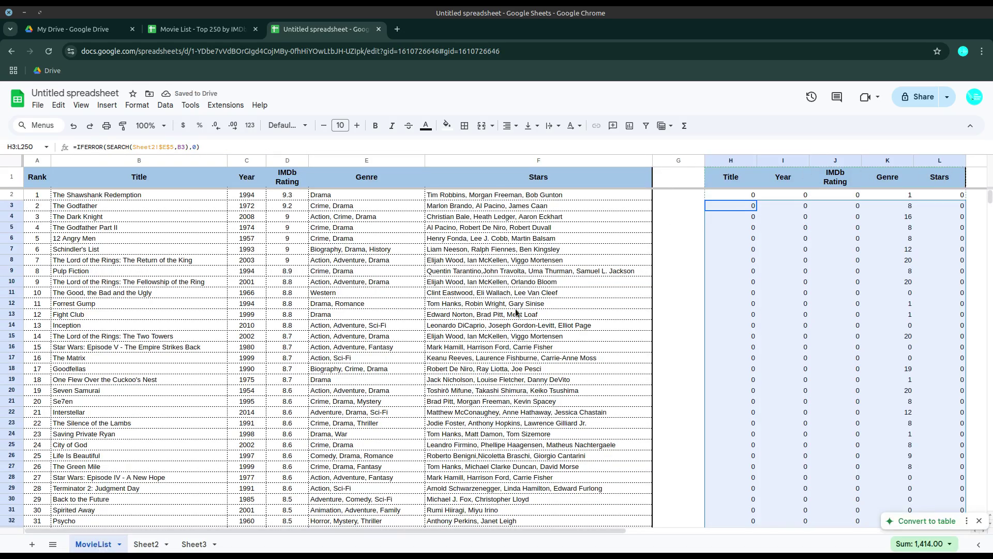
click(141, 548)
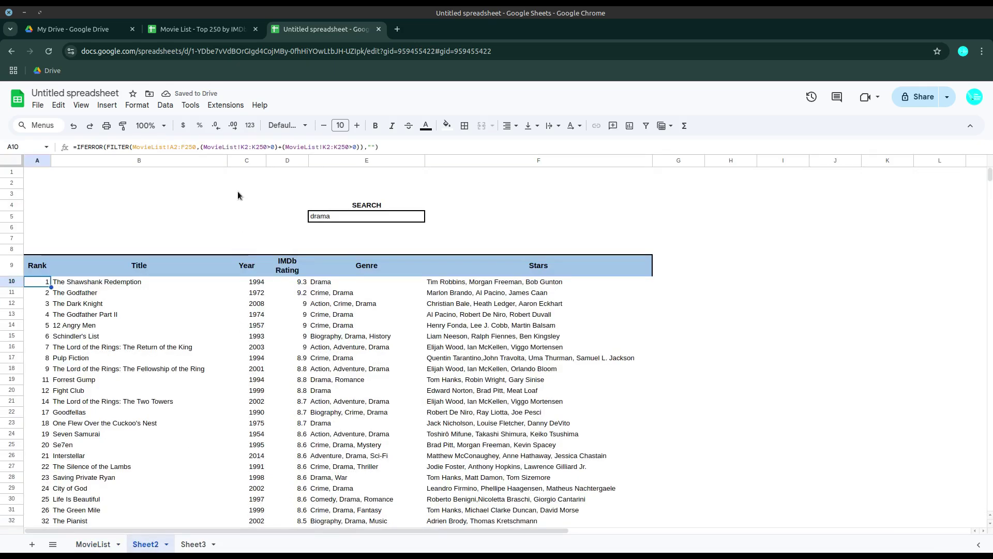
click(245, 149)
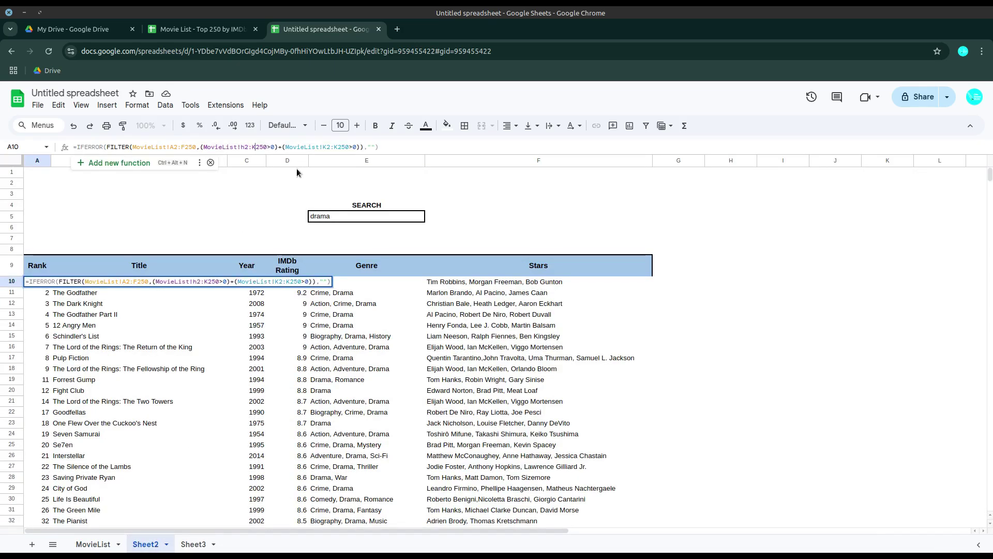
key(Left)
key(Left)
key(Left)
key(Left)
key(Left)
key(Left)
key(Left)
key(Left)
key(Left)
key(Left)
key(Left)
key(Left)
key(Left)
key(Left)
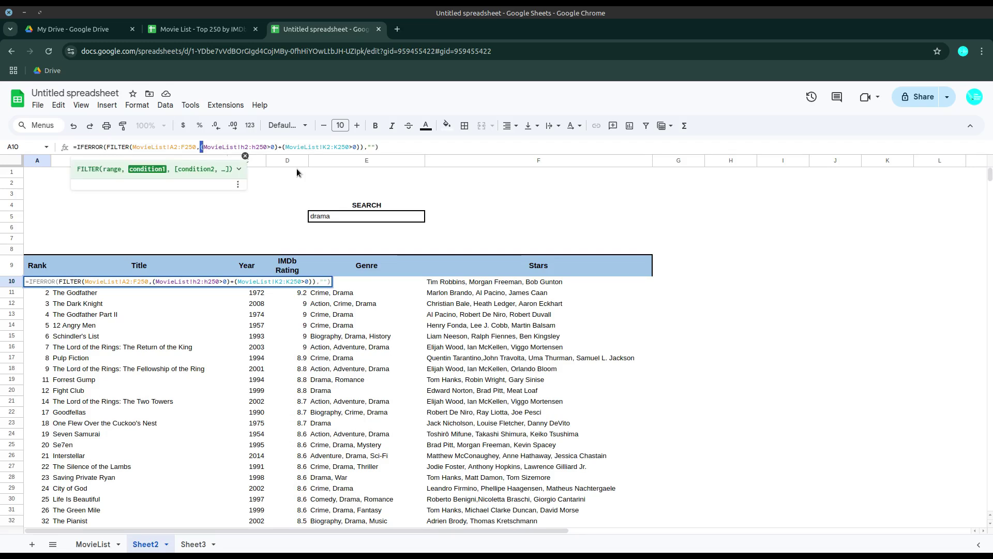
Duplicate the (MovieList!h2:h250>0) condition with its + sign directly after the first condition in the A10 formula.
key(shift+Right)
key(shift+Right)
key(shift+Right)
key(shift+Right)
key(shift+Right)
key(shift+Right)
key(shift+Right)
key(shift+Right)
key(shift+Right)
key(shift+Right)
key(shift+Right)
key(shift+Right)
key(shift+Right)
key(shift+Right)
key(shift+Right)
key(shift+Right)
key(shift+Right)
key(shift+Right)
key(shift+Right)
key(shift+Right)
key(ctrl+c)
key(Right)
key(ctrl+v)
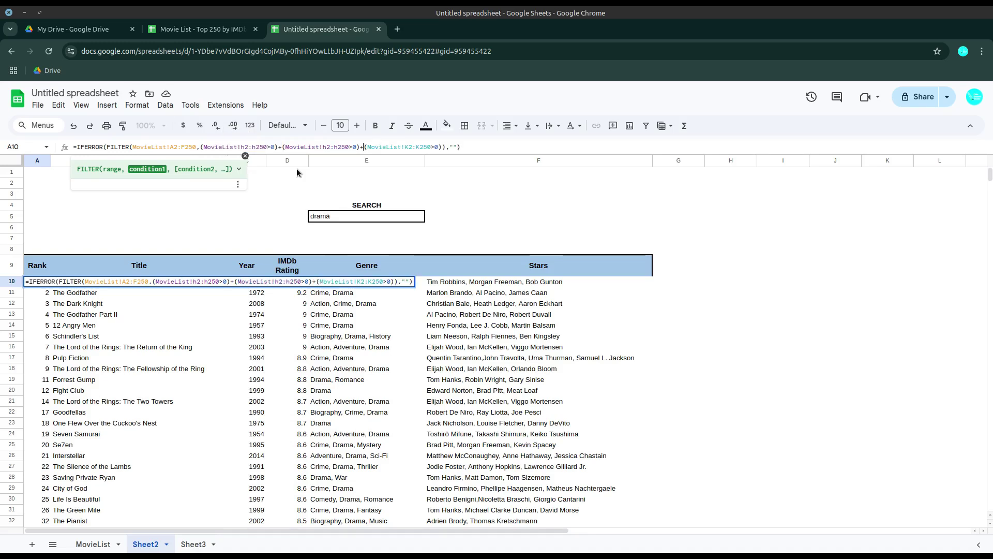
Change the second condition's range in the A10 formula to MovieList!i2:i250.
click(325, 147)
key(BackSpace)
text(i)
key(BackSpace)
text(i)
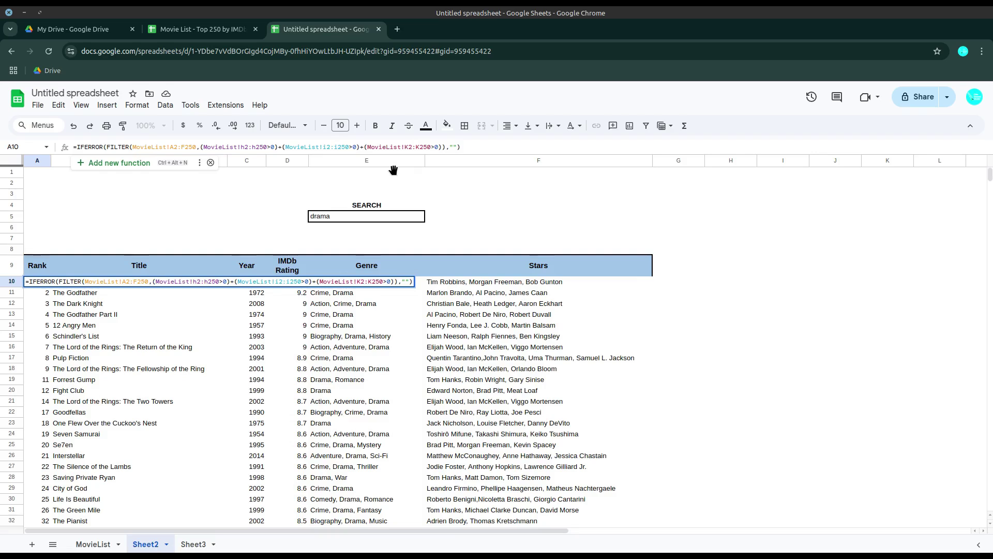
Insert a third copy of the condition after the i2:i250 one and set its range to MovieList!J2:j250.
key(Right)
key(Right)
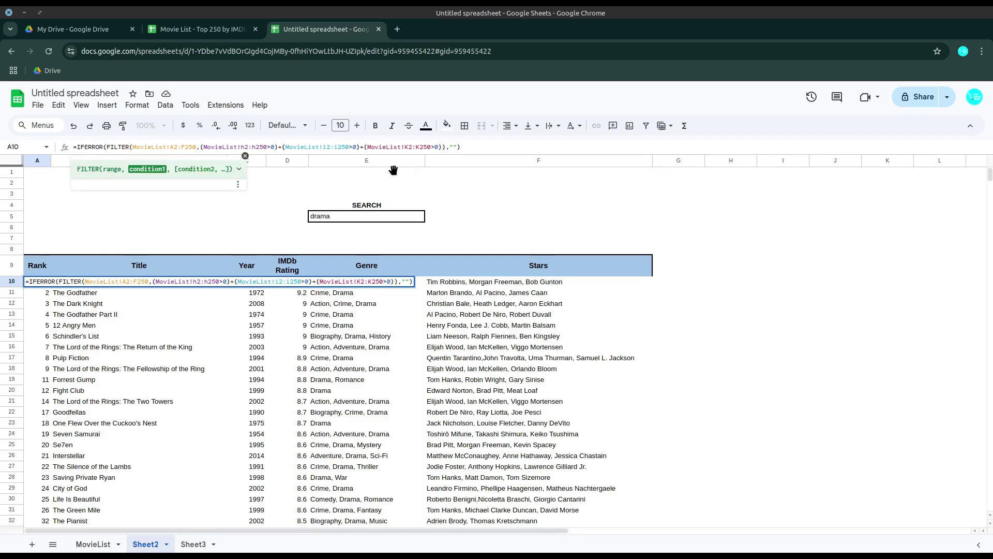
key(ctrl+v)
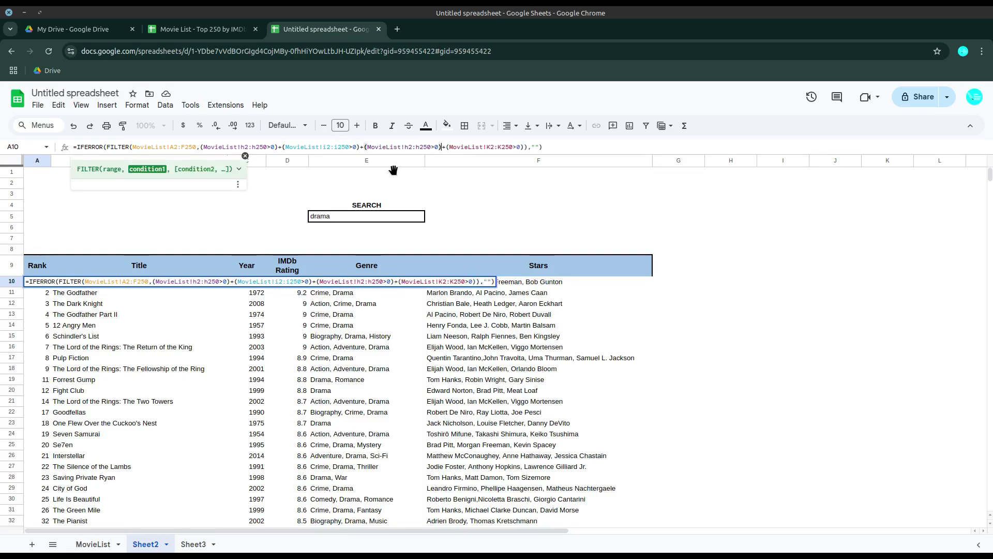
key(Left)
key(Left)
key(Left)
key(Left)
key(shift+Right)
text(j)
key(shift+Right)
Append another (MovieList!h2:h250>0) condition after the K2:K250 condition in the A10 formula, joined with +.
key(ctrl+Right)
key(ctrl+Right)
key(ctrl+Right)
key(ctrl+Right)
key(ctrl+Right)
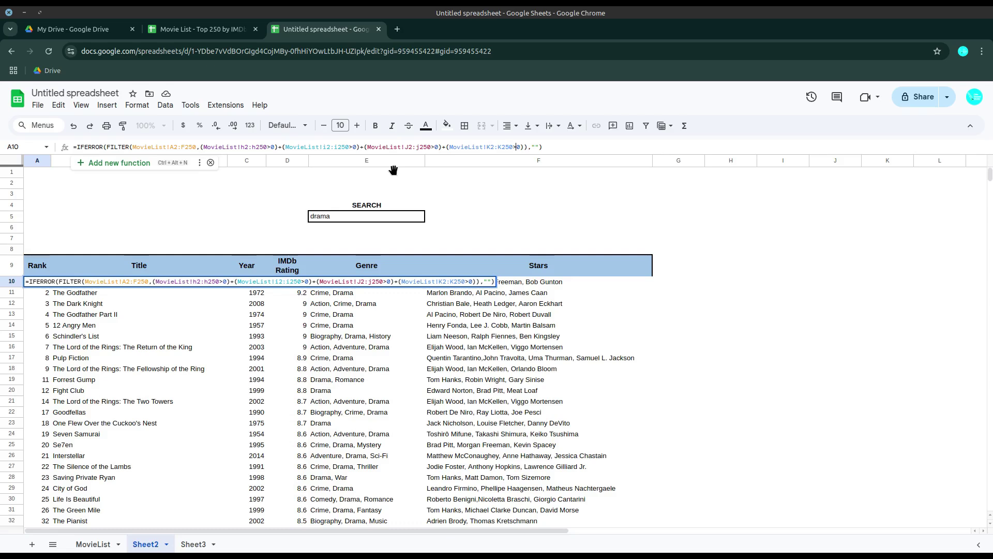
text((MovieList!h2:h250>0)+)
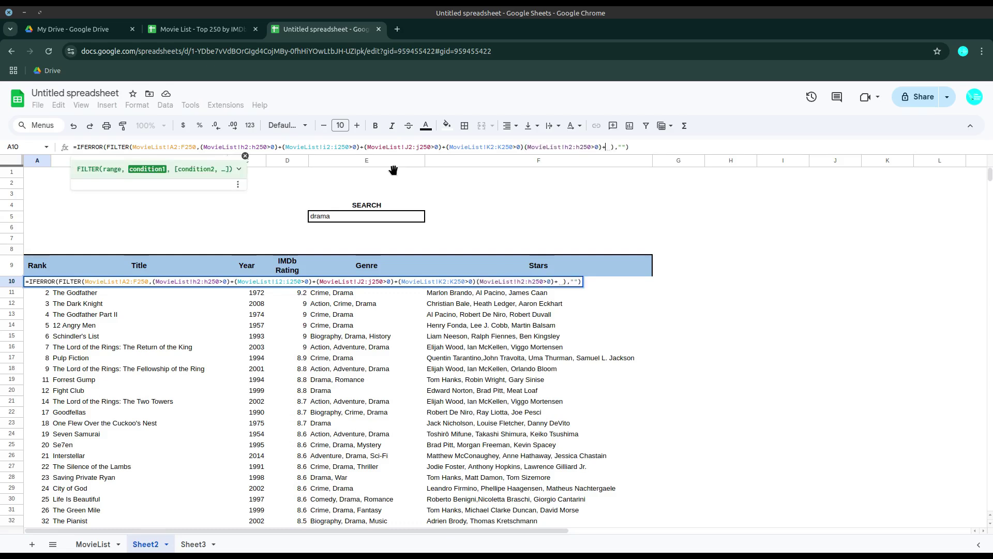
key(BackSpace)
text())
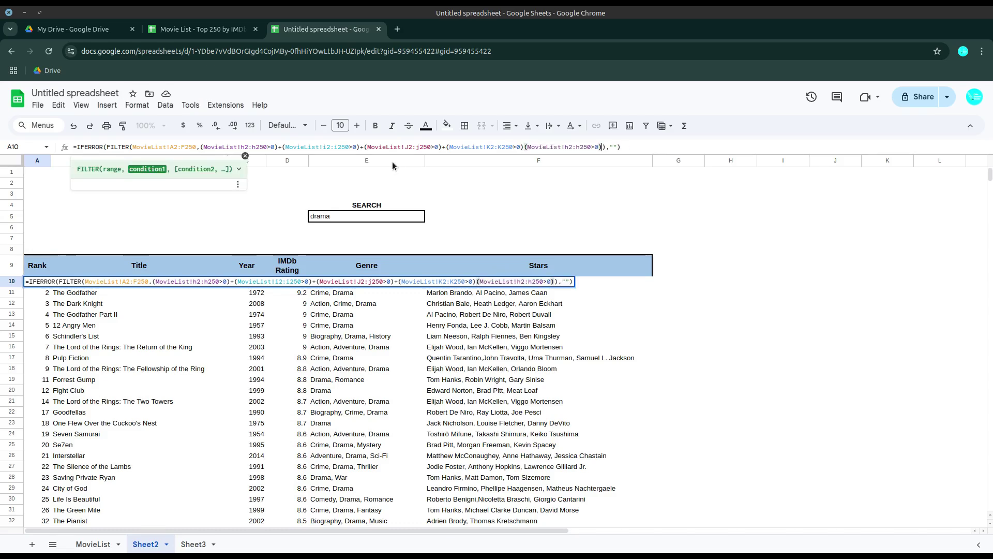
click(523, 147)
text(+)
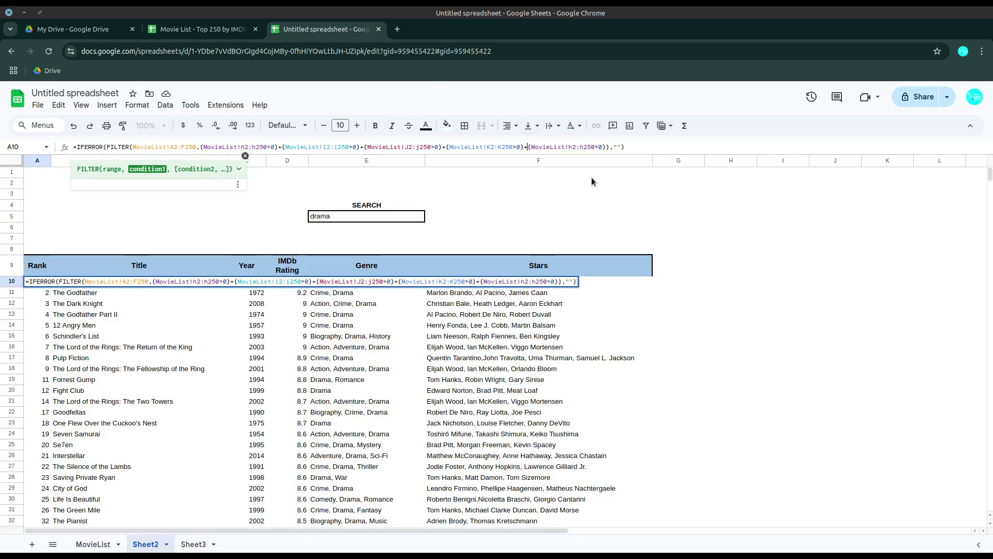
Change the last condition's range to MovieList!l2:l250 and commit the A10 formula.
click(567, 151)
key(Delete)
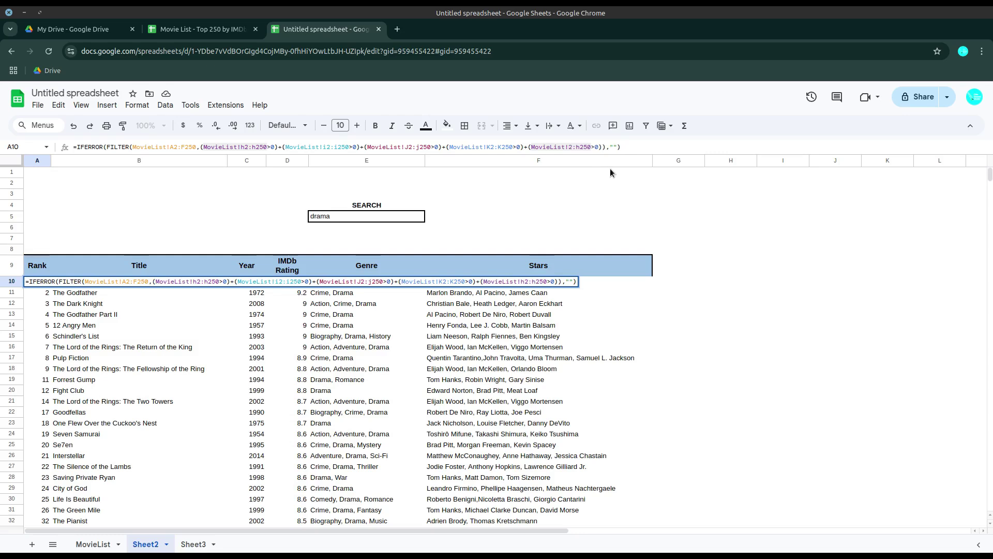
text(l)
key(Delete)
text(l)
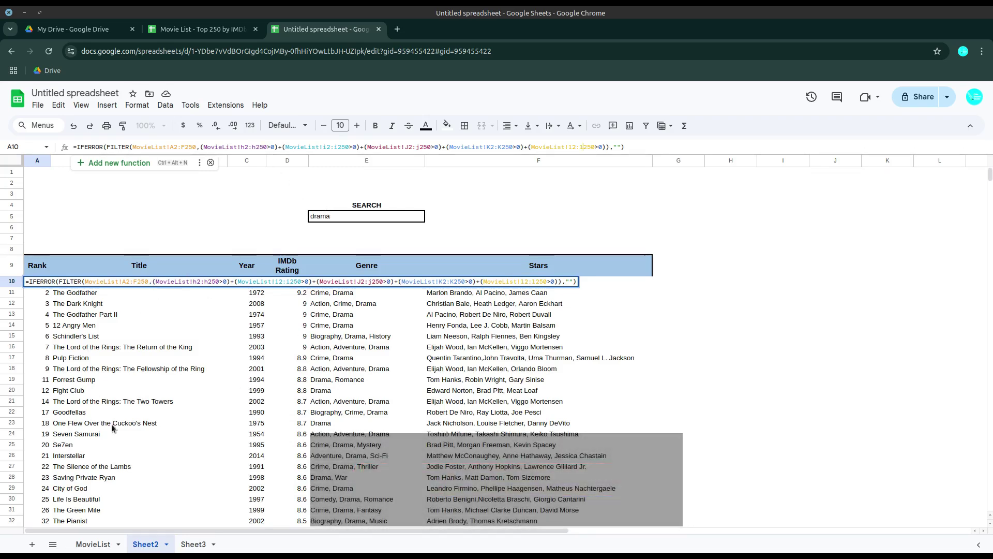
key(Return)
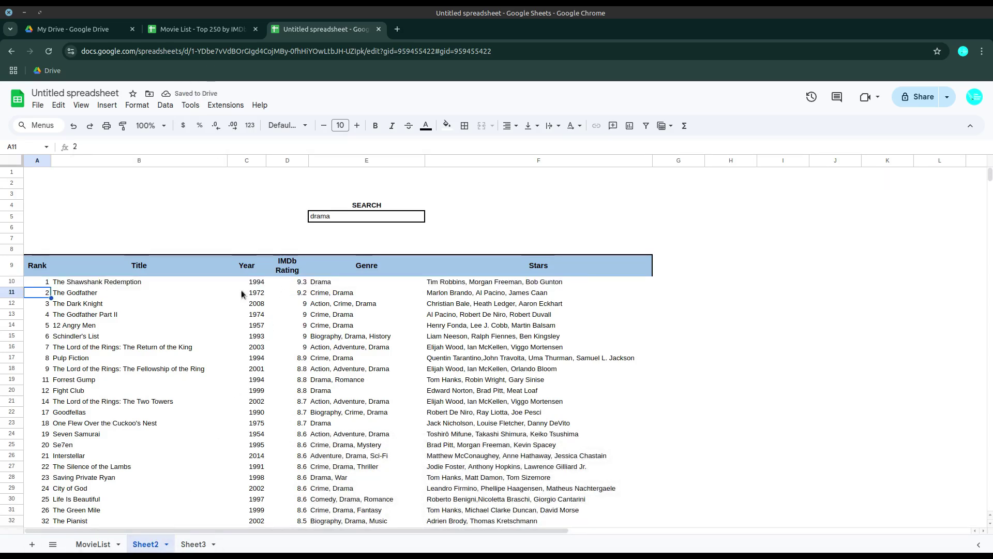
Test the search by year with 1994 in cell E5.
double_click(321, 218)
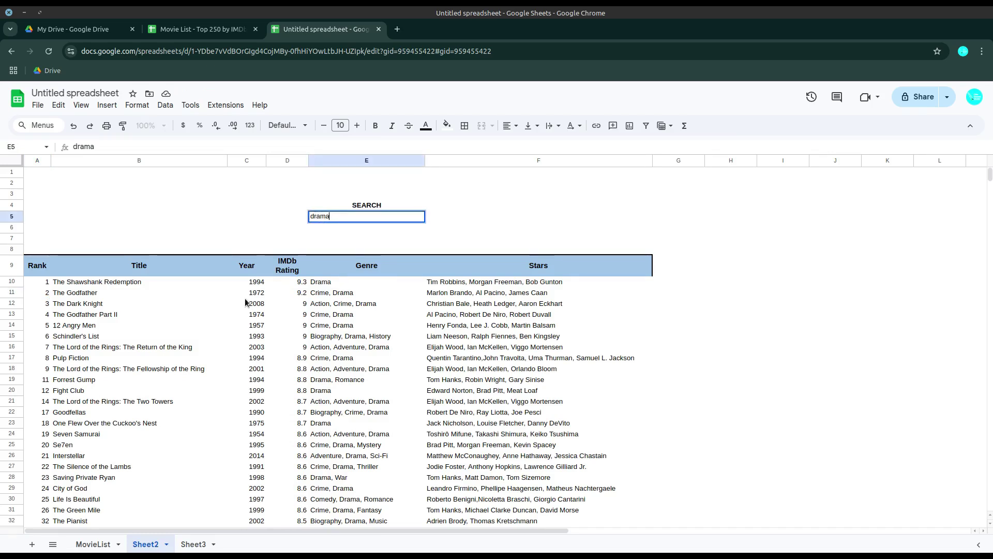
key(ctrl+a)
text(1994)
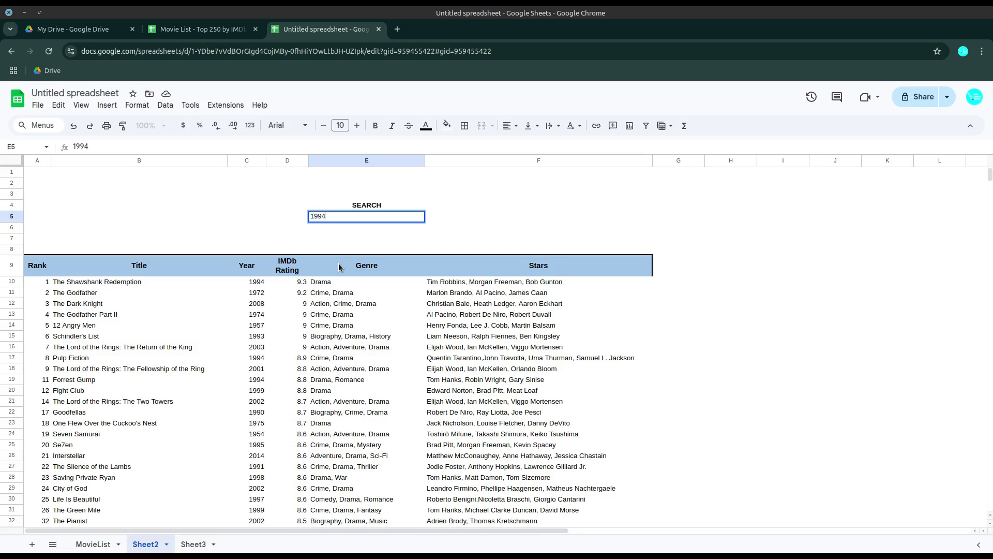
key(Return)
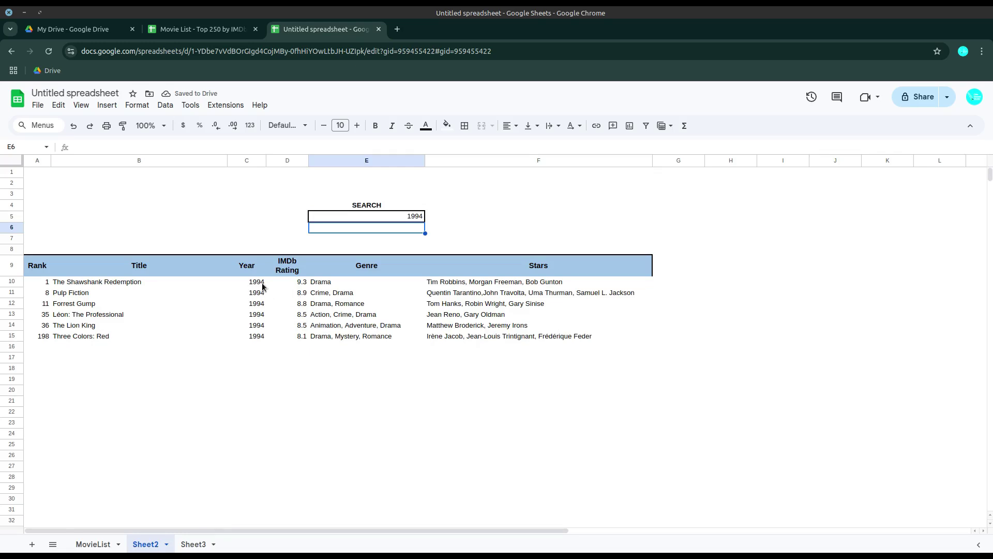
Test the search by star with arnold in cell E5 and check the match columns on the MovieList sheet.
click(355, 219)
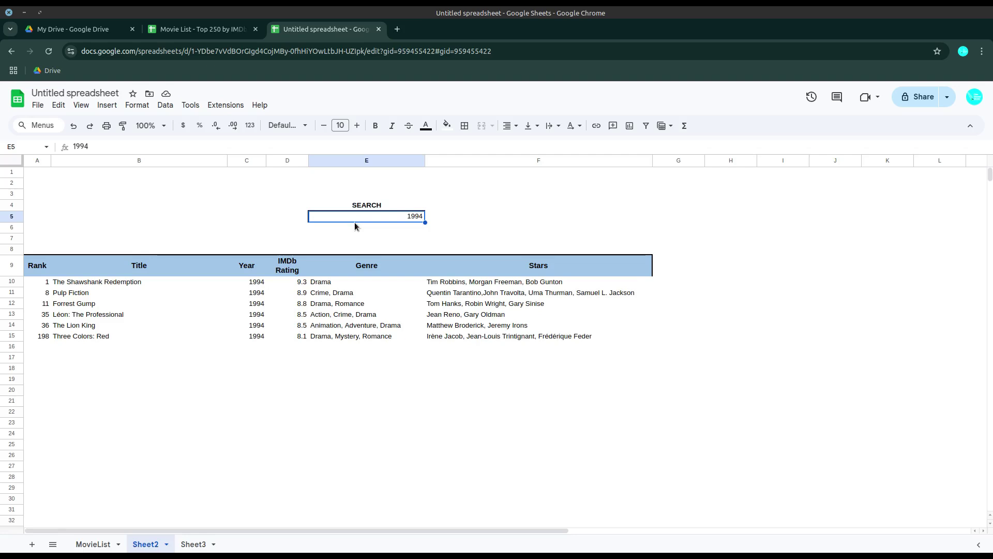
text(arnold)
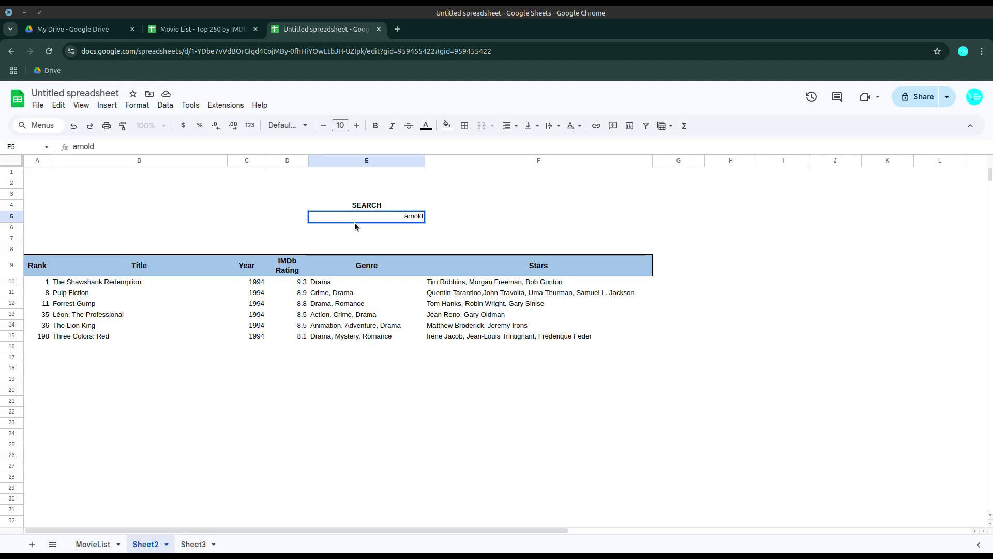
key(Return)
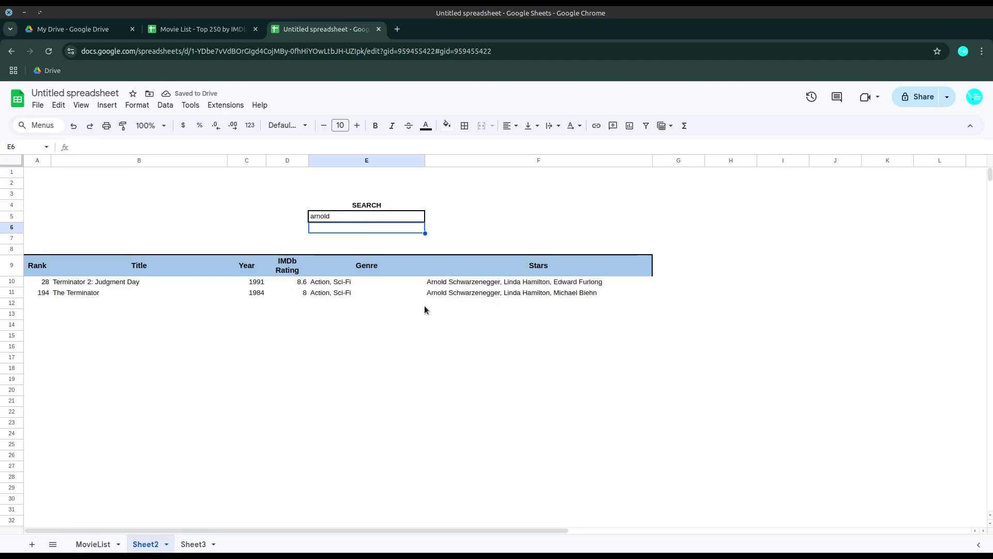
double_click(334, 216)
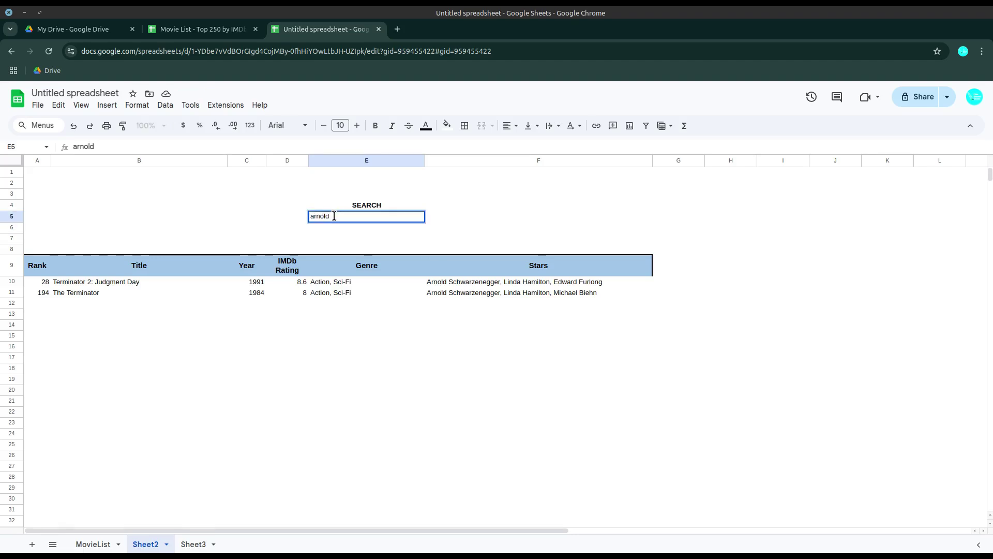
click(80, 544)
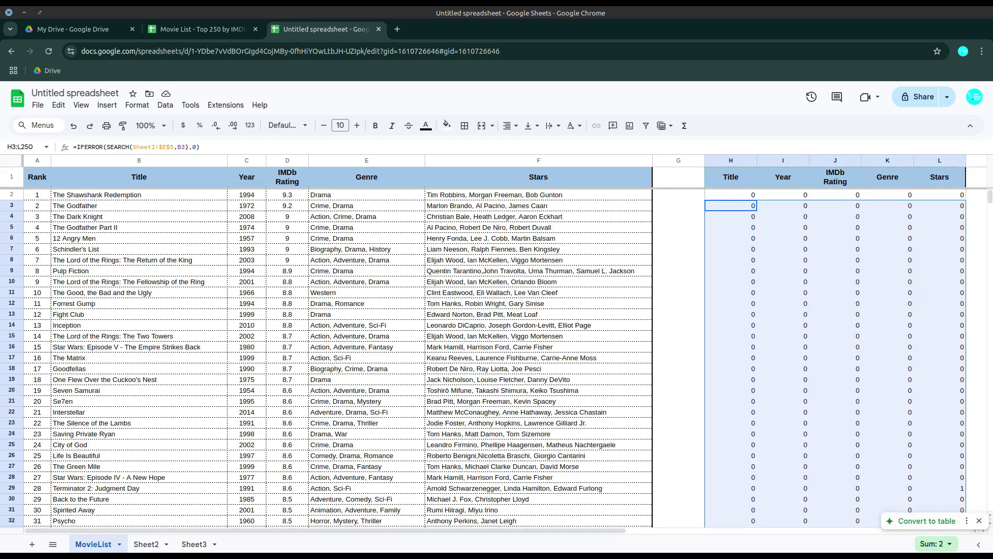
Search by title on Sheet2 with inception in cell E5 and review the FILTER formula in A10.
click(153, 544)
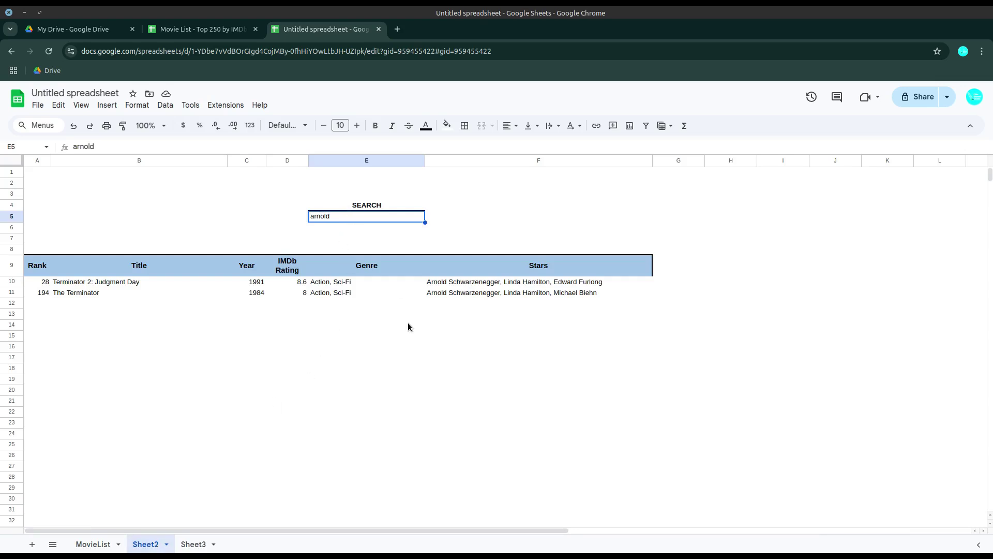
text(inception)
key(Return)
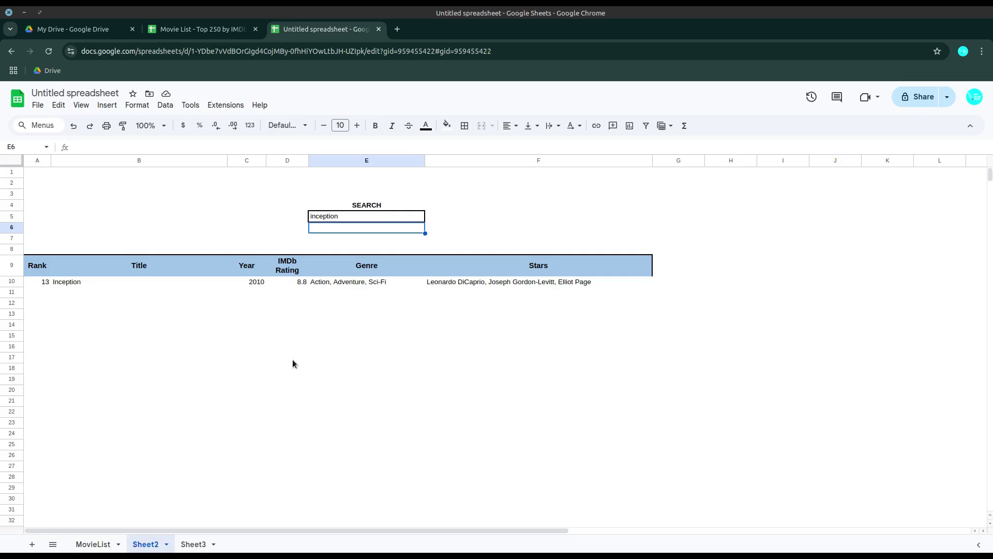
click(375, 205)
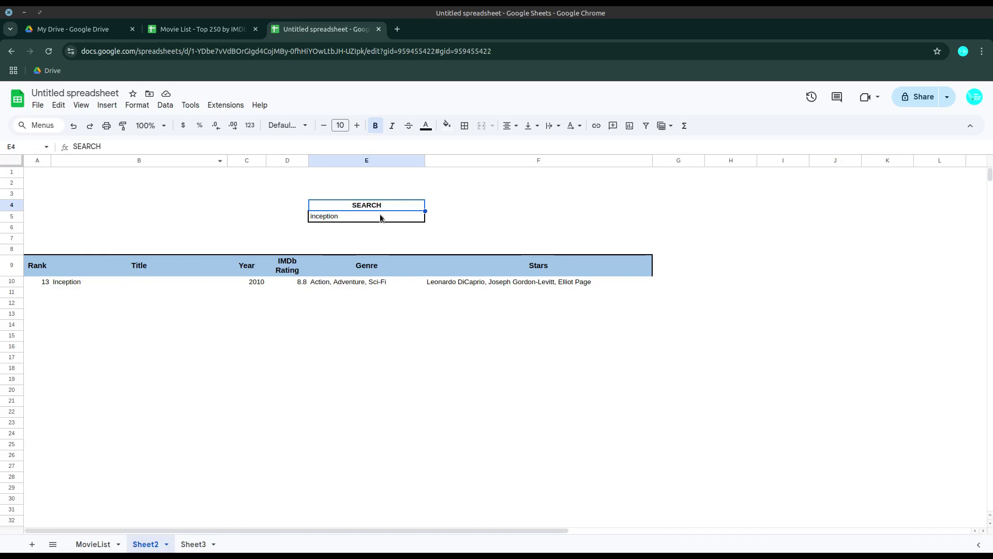
click(38, 282)
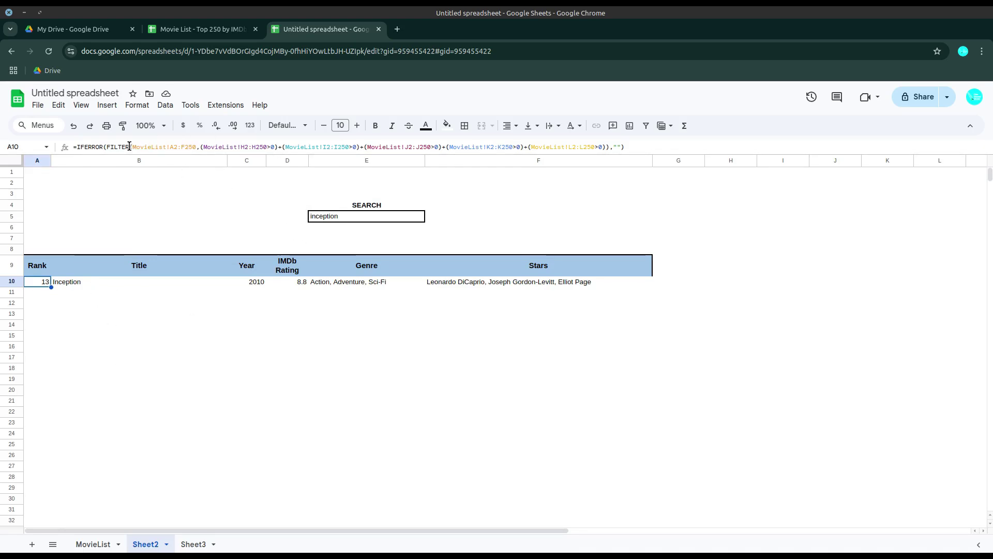
Select all the match formulas in H2:L250 on the MovieList sheet.
click(93, 545)
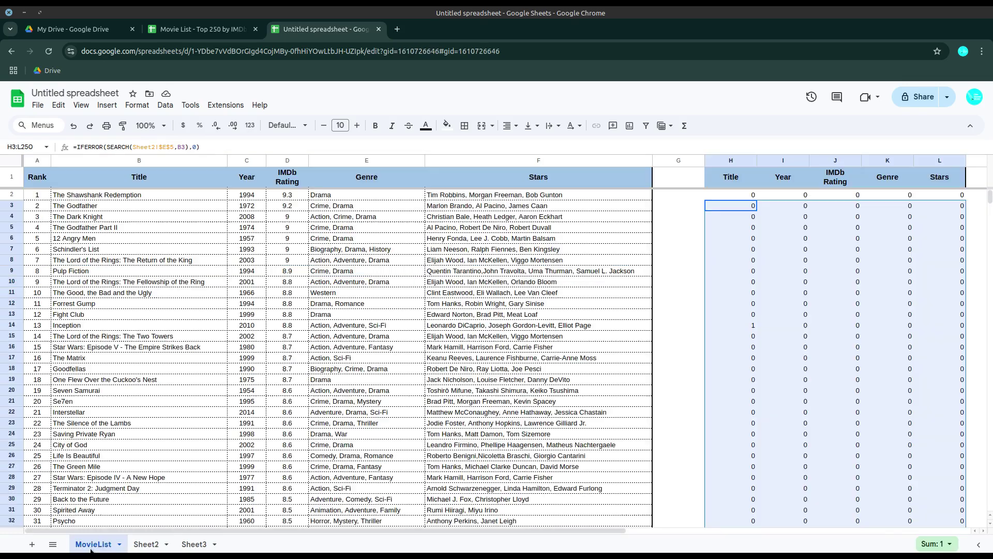
click(745, 191)
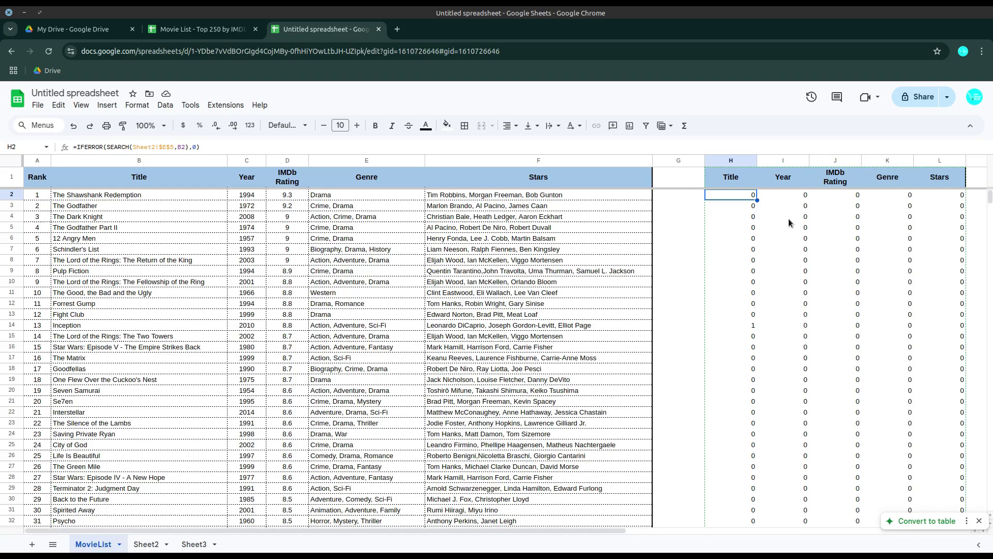
key(ctrl+shift+Right)
key(ctrl+shift+Down)
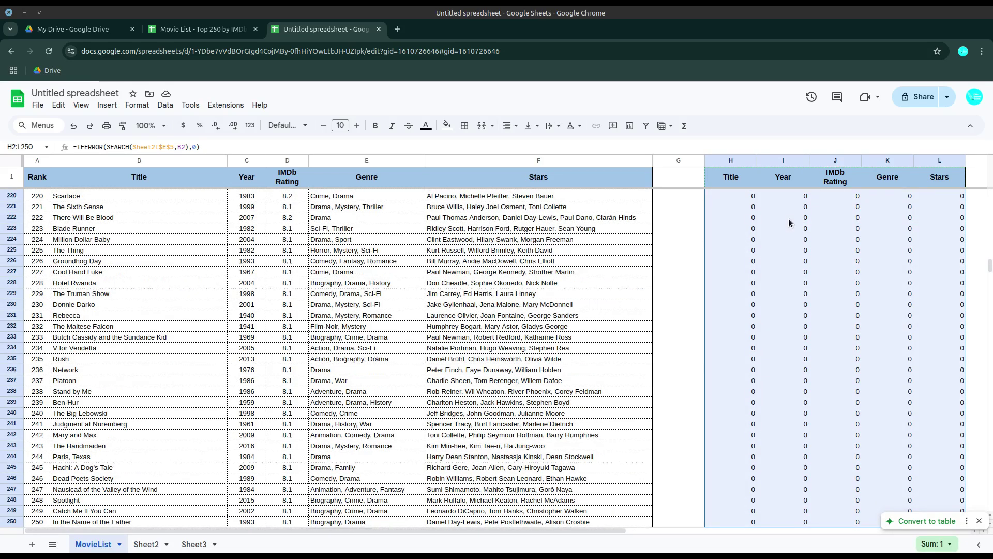
Try to replace every SEARCH with FIND in the selected range without including formulas in the search.
key(ctrl+h)
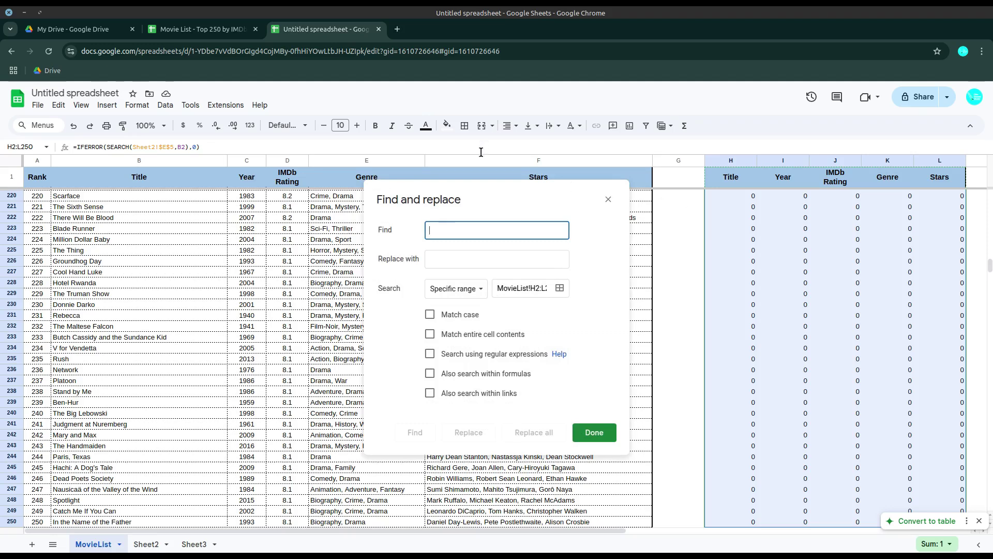
text(SEARCH)
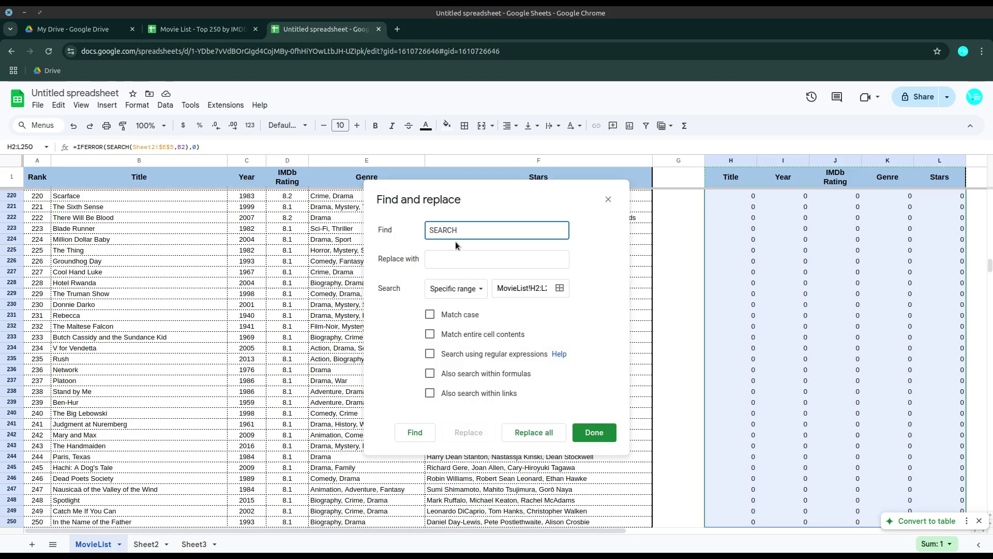
click(456, 255)
text(FIND)
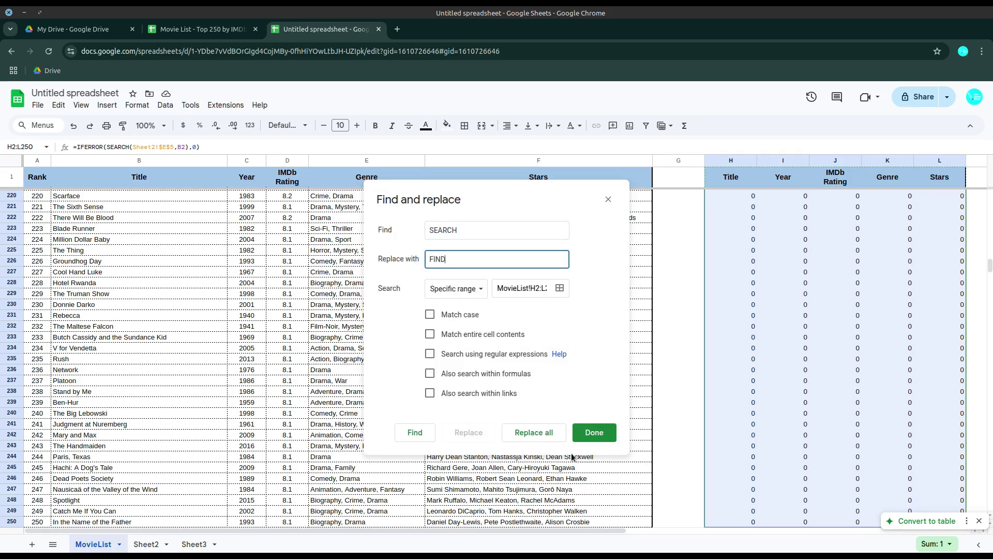
click(546, 434)
click(593, 433)
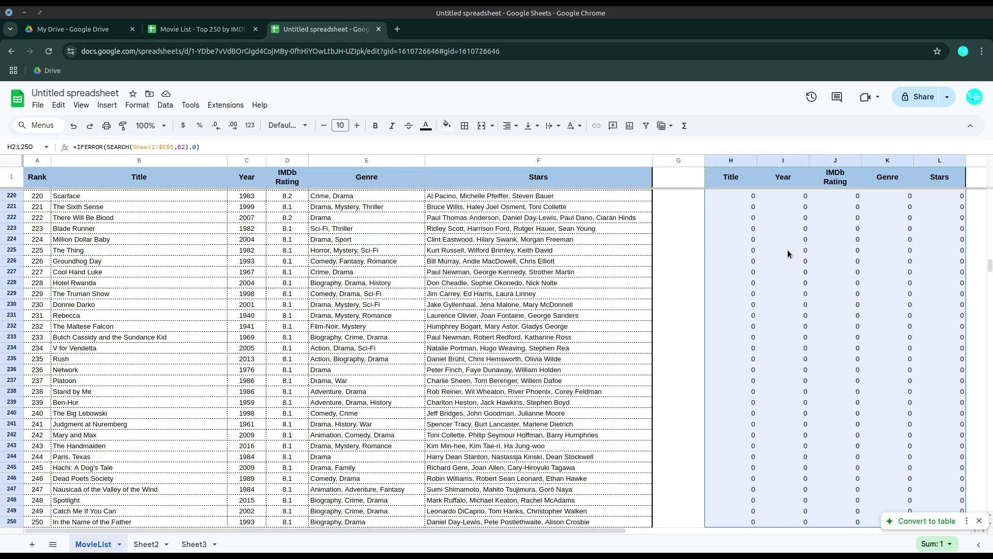
Replace every SEARCH with FIND in the selected MovieList match range, including text within formulas, and close the replacement dialog.
key(ctrl+h)
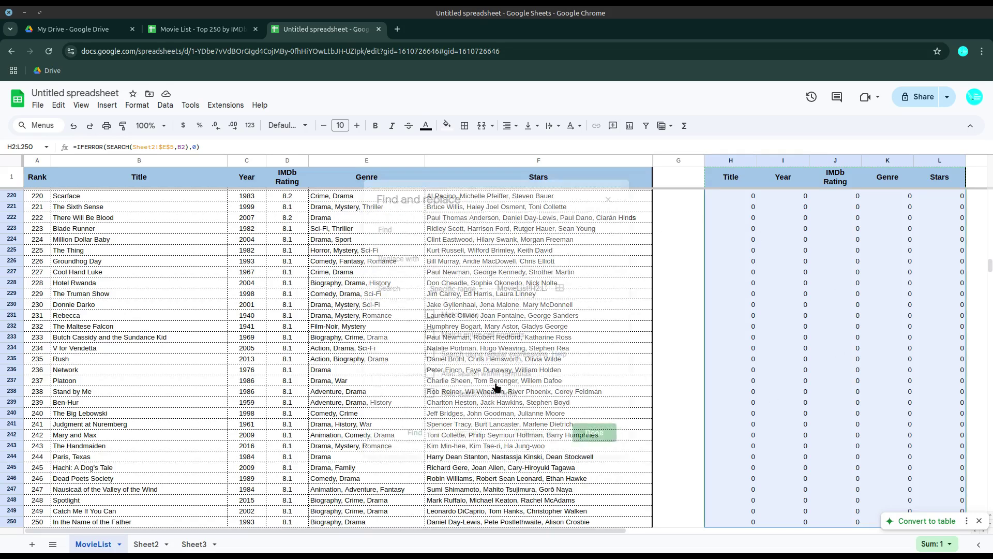
text(SEARCH)
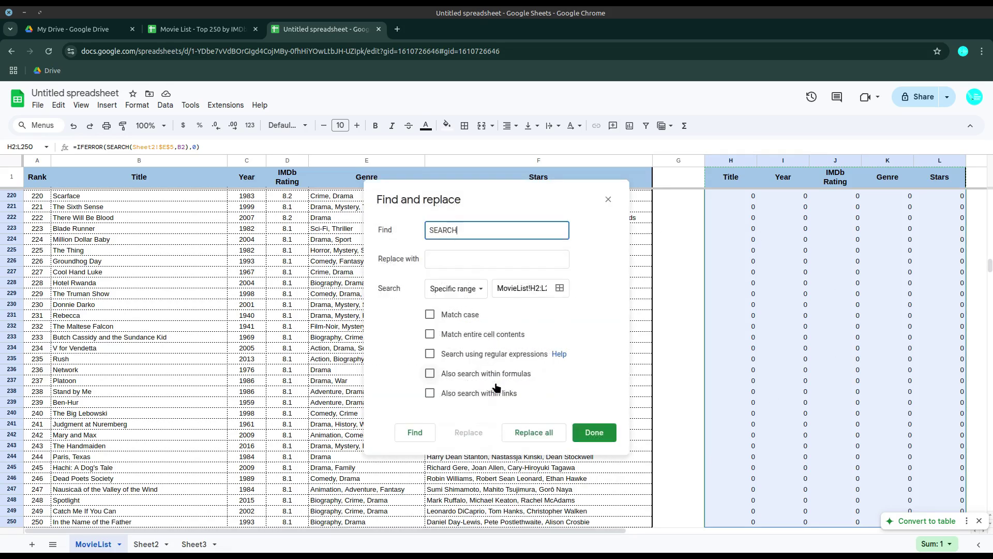
key(Tab)
text(FIND)
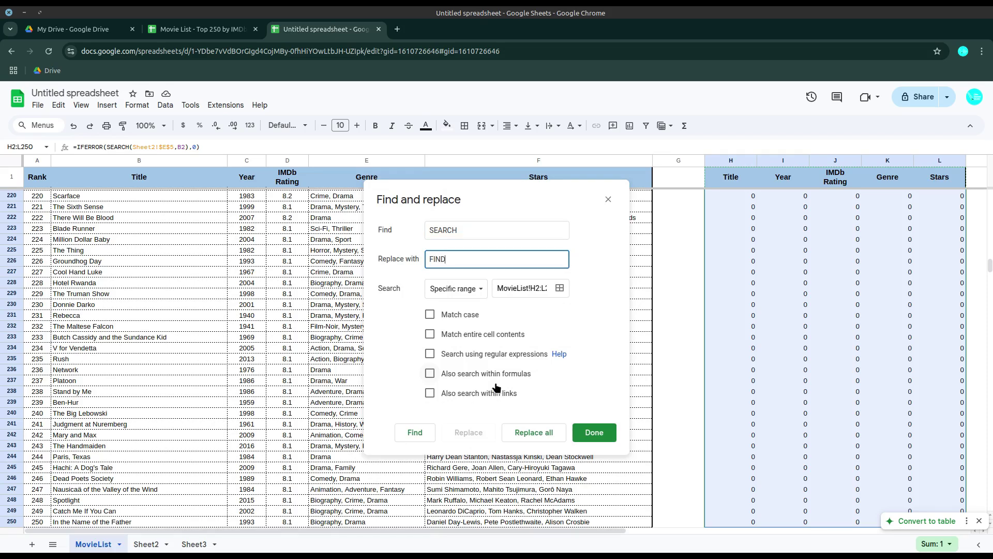
click(465, 376)
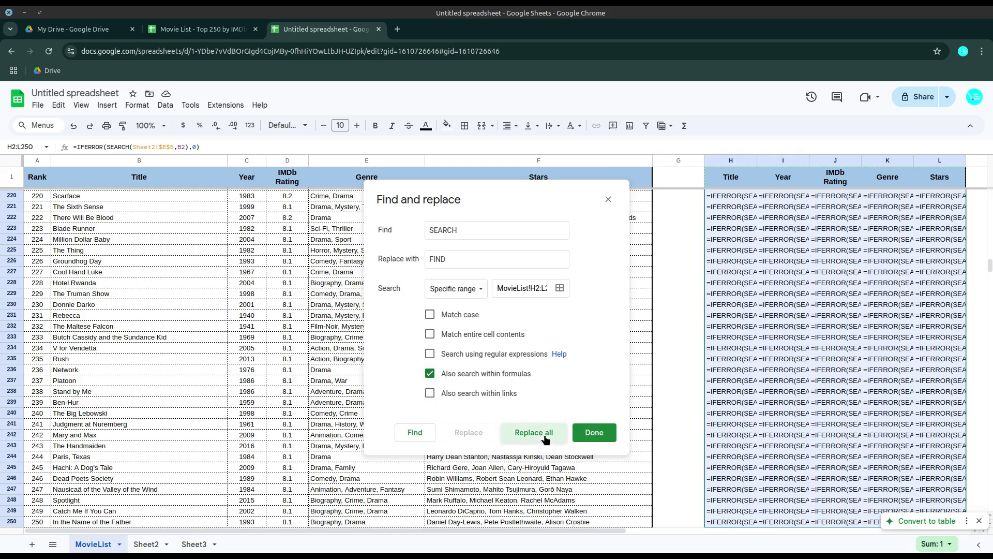
key(Return)
click(582, 437)
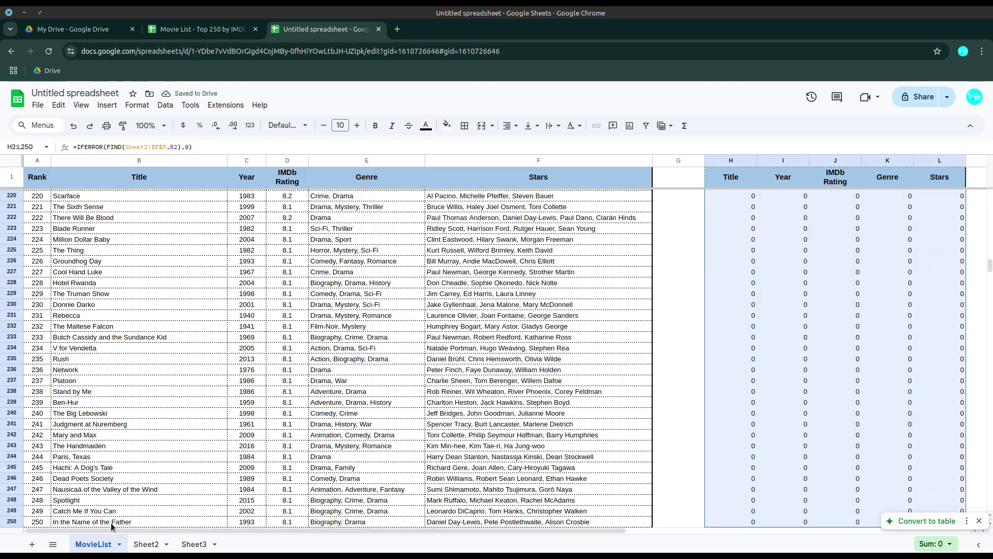
Test the case-sensitive search on Sheet2 by capitalizing the keyword in cell E5 to Inception.
click(147, 549)
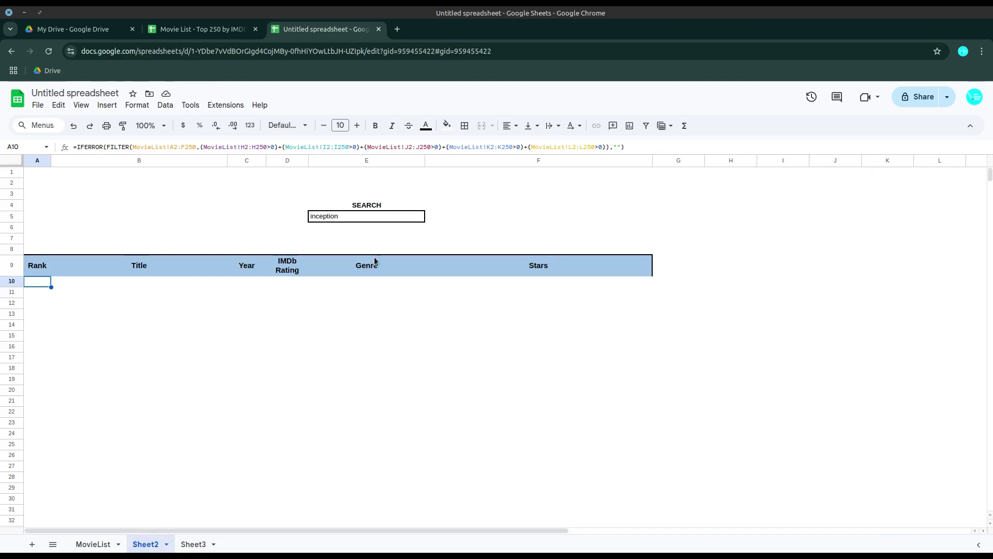
click(320, 216)
double_click(321, 216)
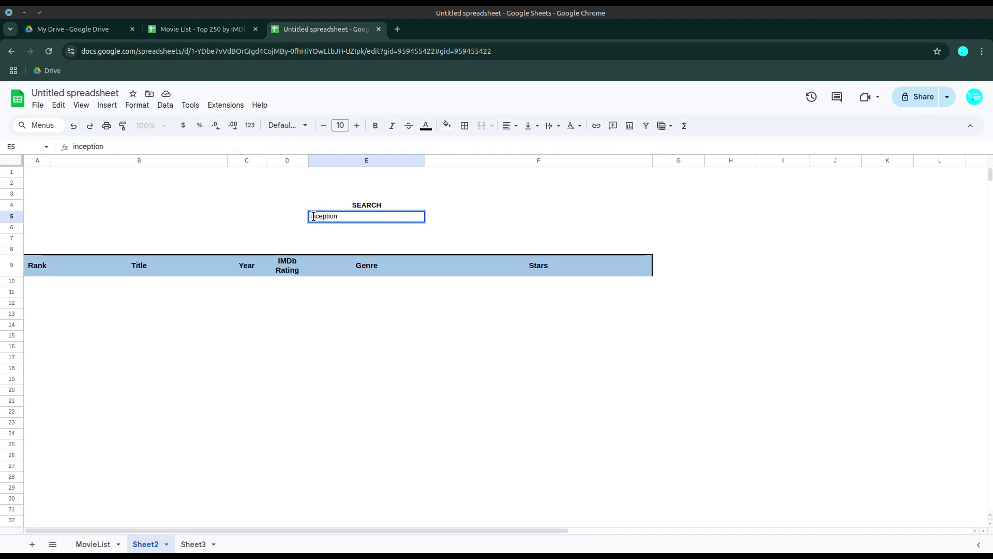
key(Delete)
text(I)
key(Return)
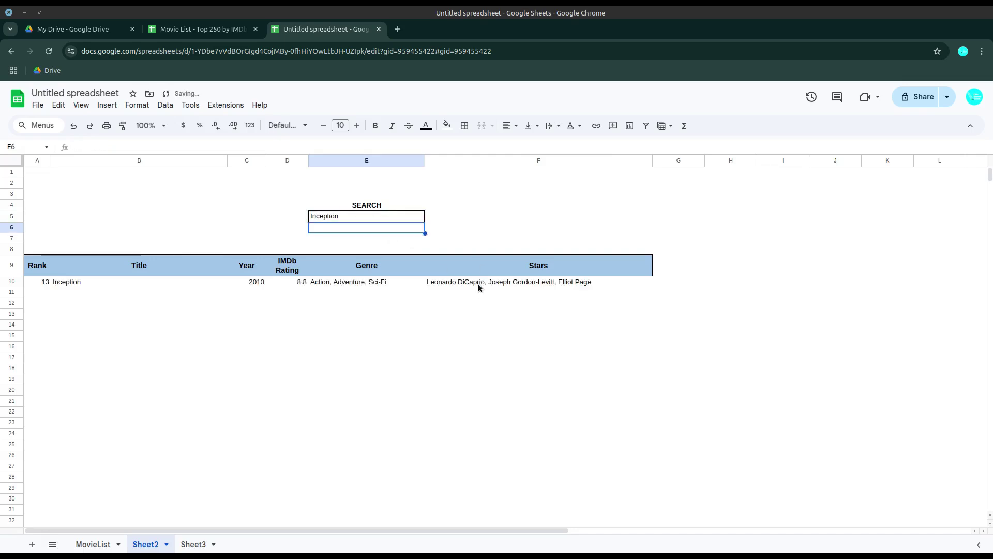
Compare genre searches in cell E5 by entering drama in lowercase first and replacing it with Drama.
click(344, 217)
double_click(343, 216)
double_click(345, 216)
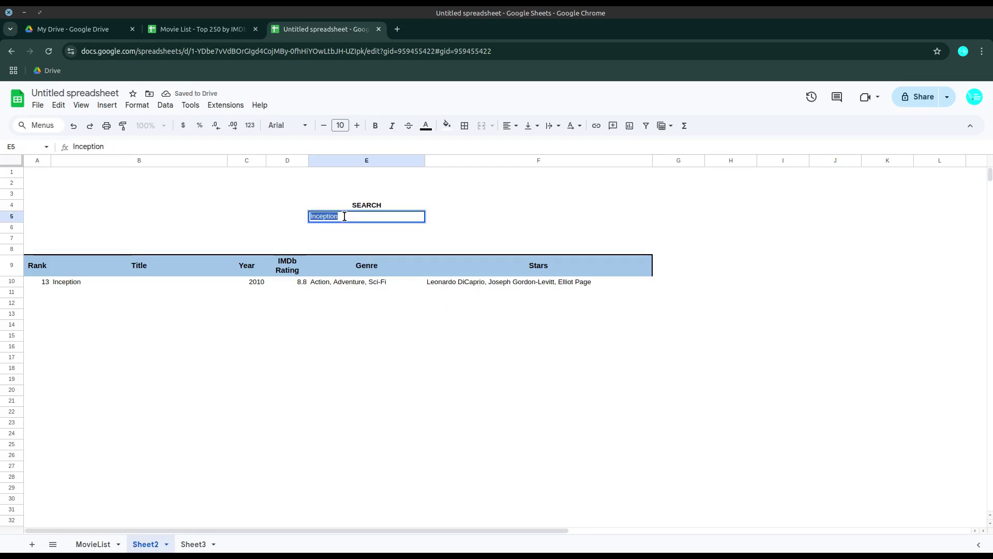
text(drama)
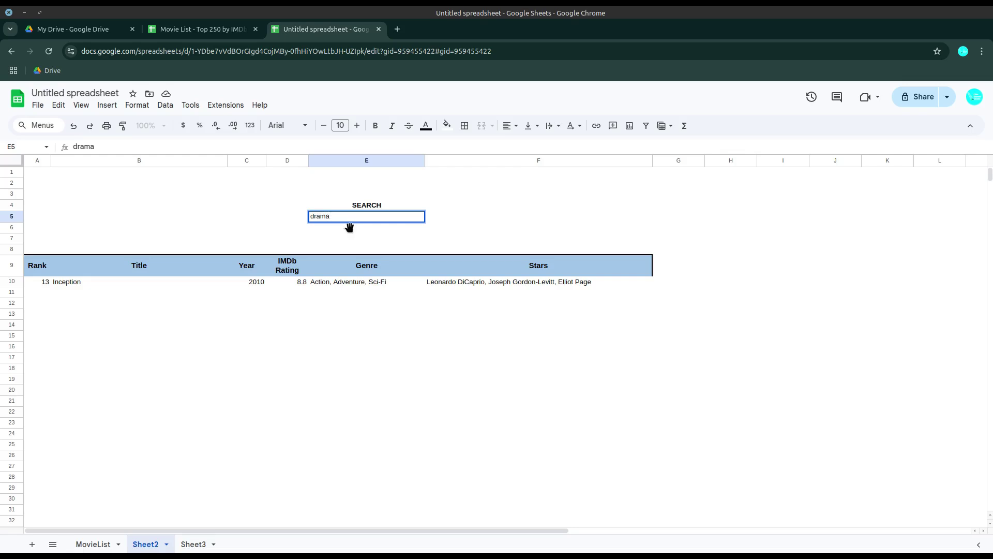
key(Return)
key(Up)
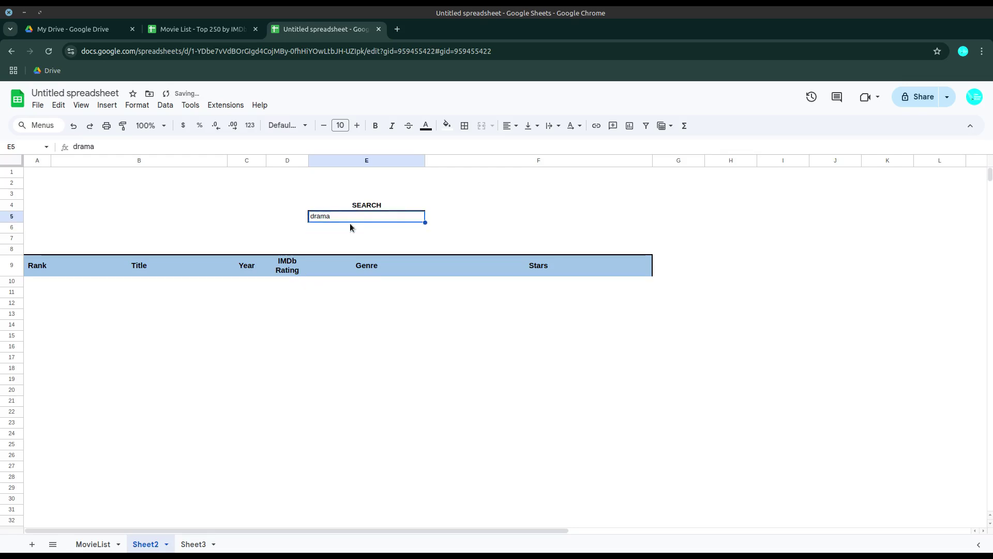
text(Drama)
key(Return)
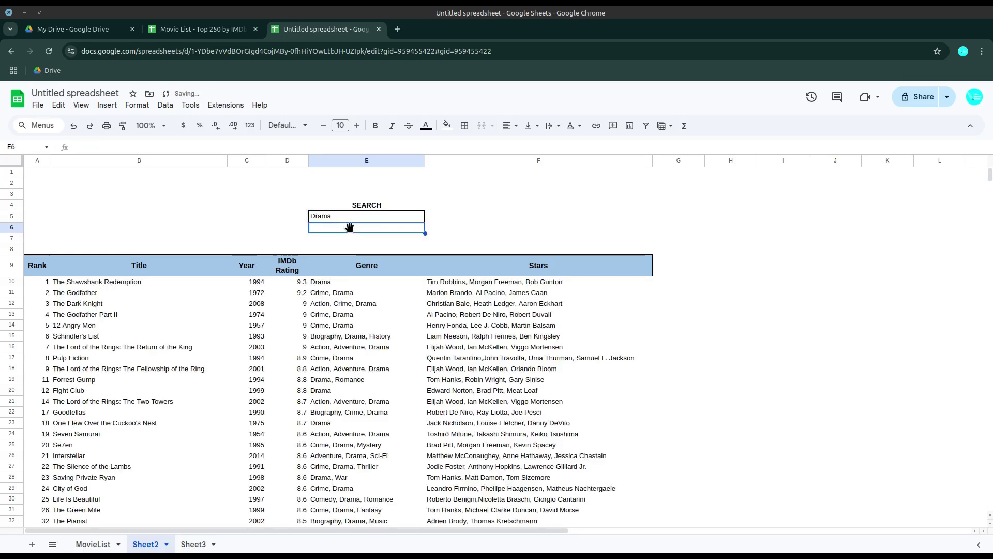